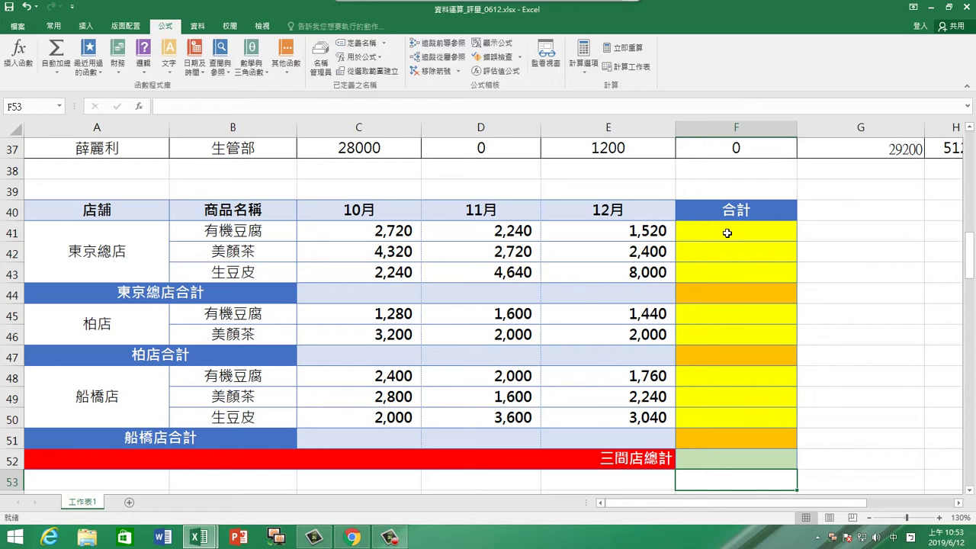
Sum October to December (C41:E41) in F41 with AutoSum and fill the formula down to F43
{"action": "left_click", "coordinate": [728, 234]}
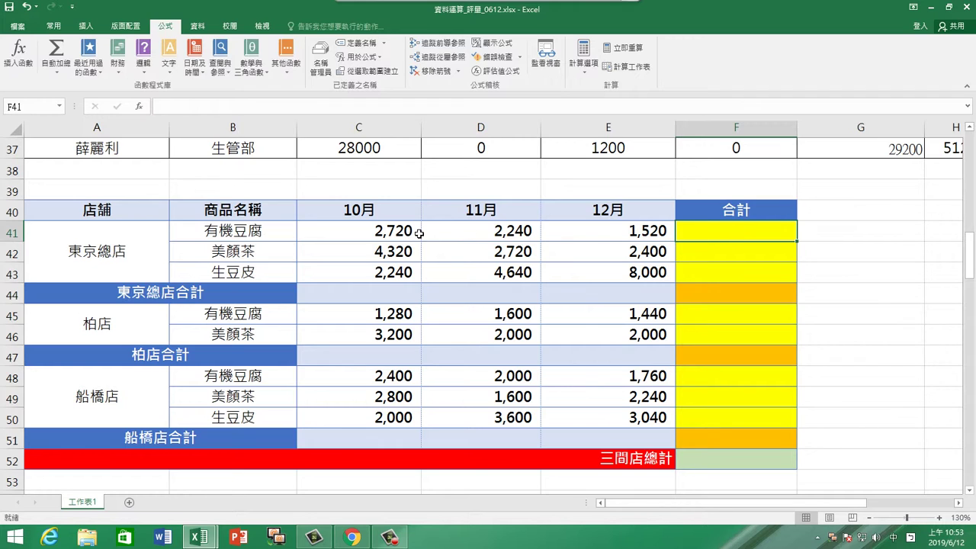
{"action": "left_click", "coordinate": [60, 54]}
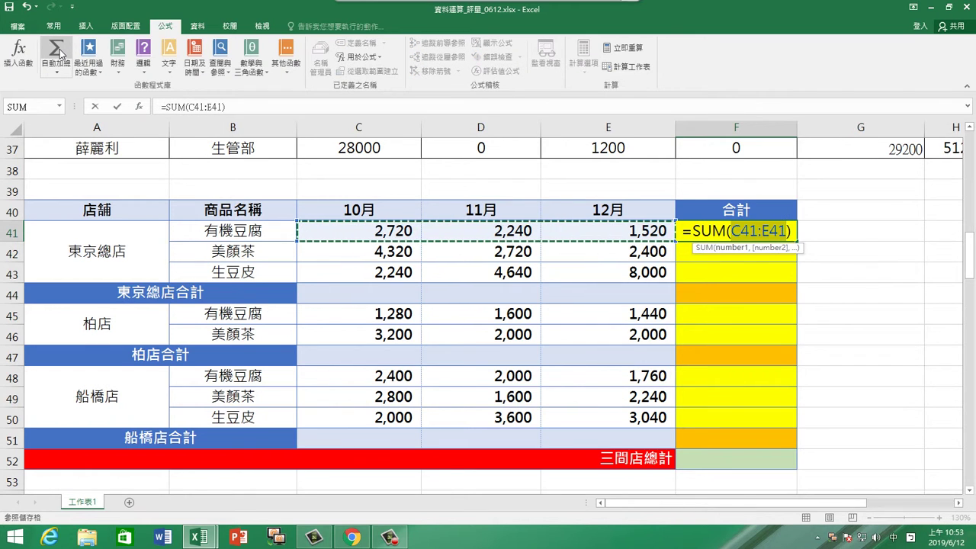
{"action": "key", "text": "Return"}
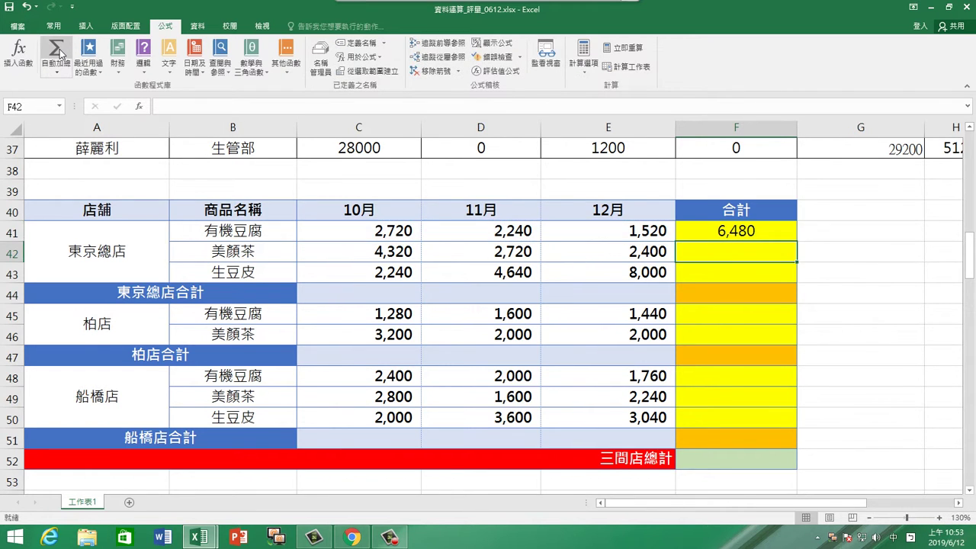
{"action": "left_click", "coordinate": [792, 236]}
{"action": "left_click_drag", "start_coordinate": [795, 243], "coordinate": [796, 277]}
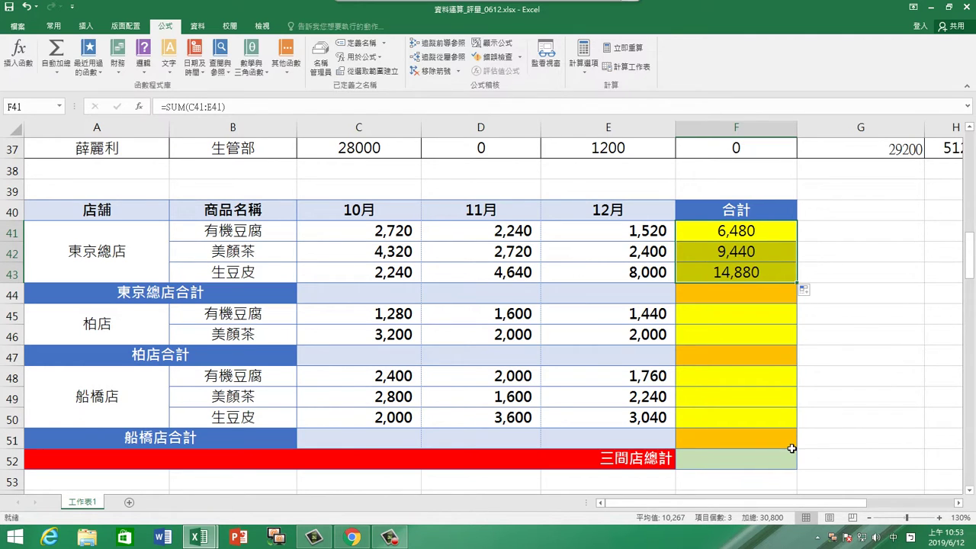
Sum C45:E45 in F45 with AutoSum and fill the formula down to F46 for the 柏店 products
{"action": "left_click", "coordinate": [743, 302]}
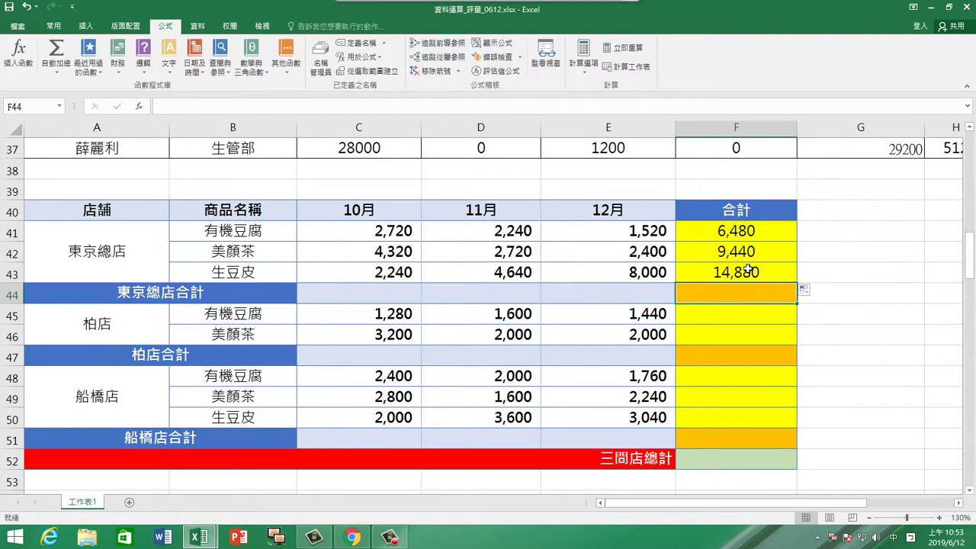
{"action": "left_click", "coordinate": [744, 314]}
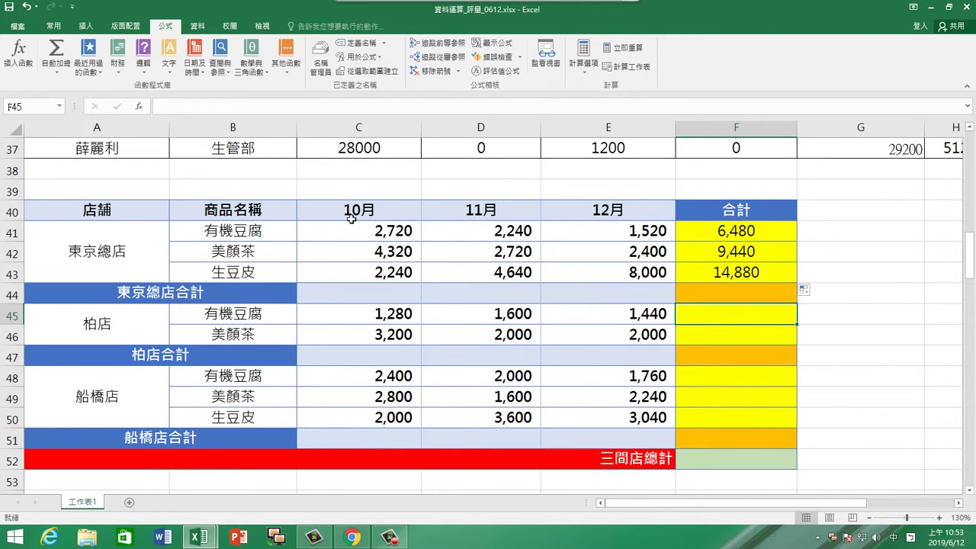
{"action": "left_click", "coordinate": [56, 50]}
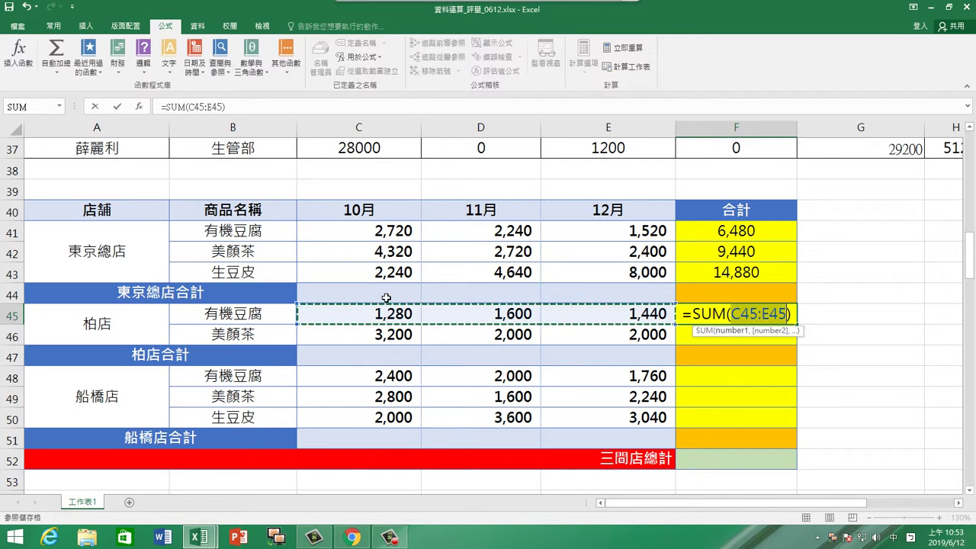
{"action": "key", "text": "Return"}
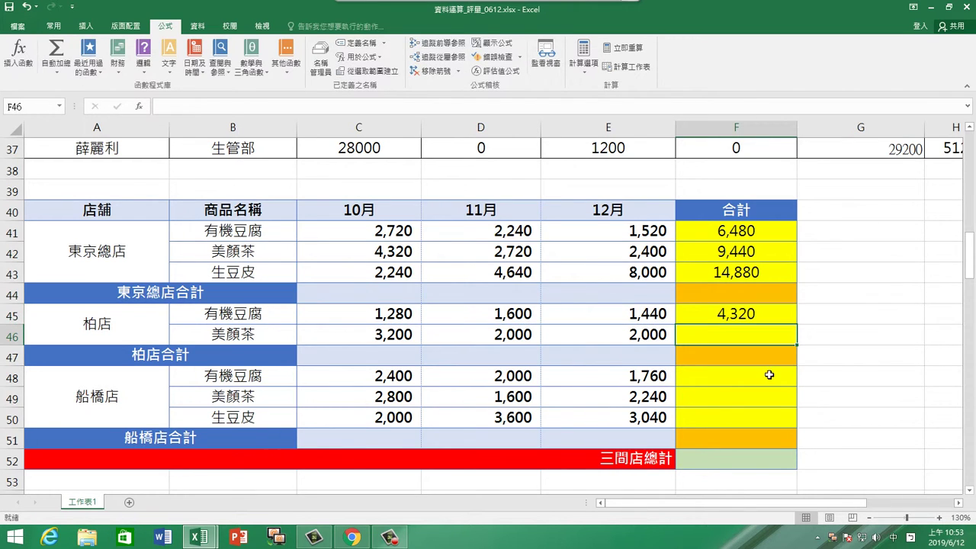
{"action": "left_click", "coordinate": [793, 318]}
{"action": "left_click_drag", "start_coordinate": [797, 325], "coordinate": [798, 344]}
Sum C48:E48 in F48 with AutoSum and fill the formula down to F50 for the 船橋店 products
{"action": "left_click", "coordinate": [710, 377]}
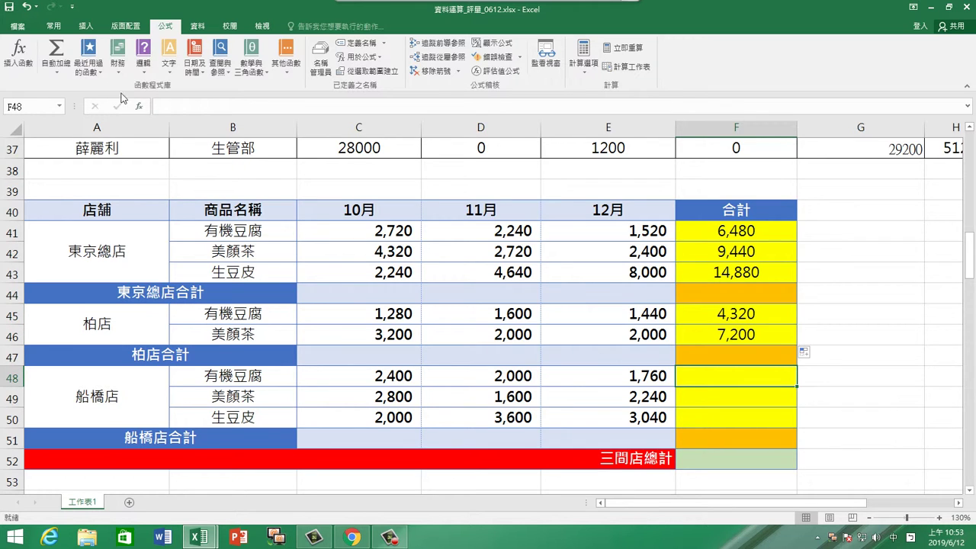
{"action": "left_click", "coordinate": [56, 50]}
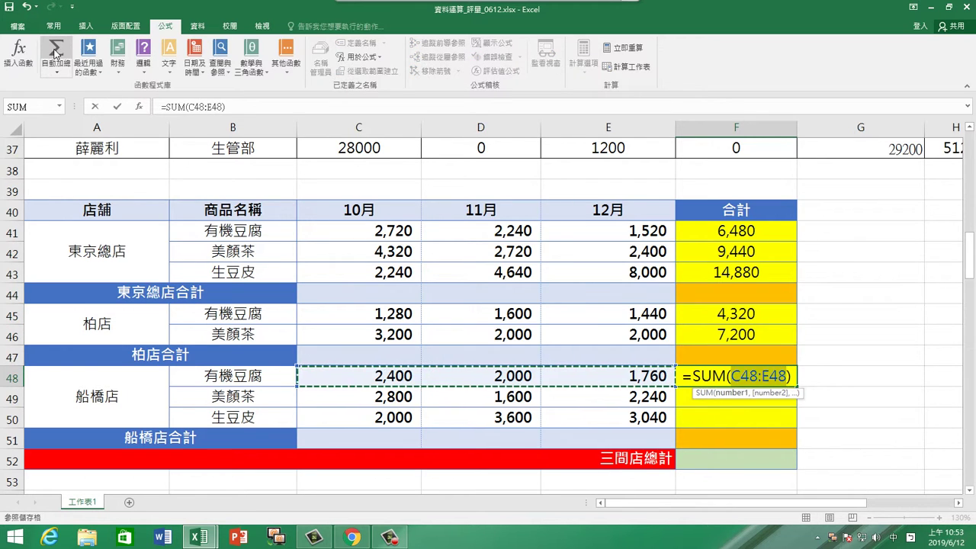
{"action": "key", "text": "Return"}
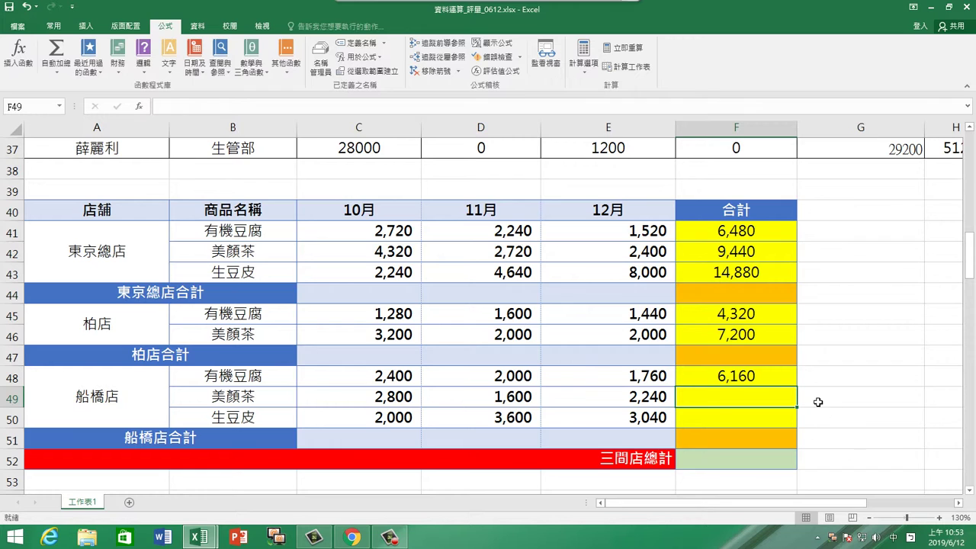
{"action": "left_click", "coordinate": [784, 376]}
{"action": "left_click_drag", "start_coordinate": [797, 387], "coordinate": [794, 425]}
Total F41:F43 with AutoSum in the 東京總店合計 cell F44
{"action": "left_click", "coordinate": [756, 302]}
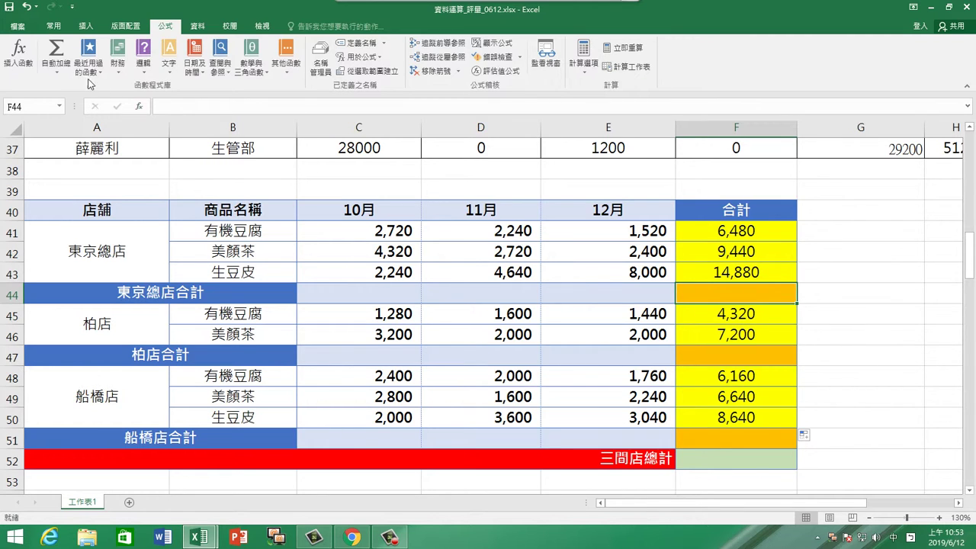
{"action": "left_click", "coordinate": [57, 50]}
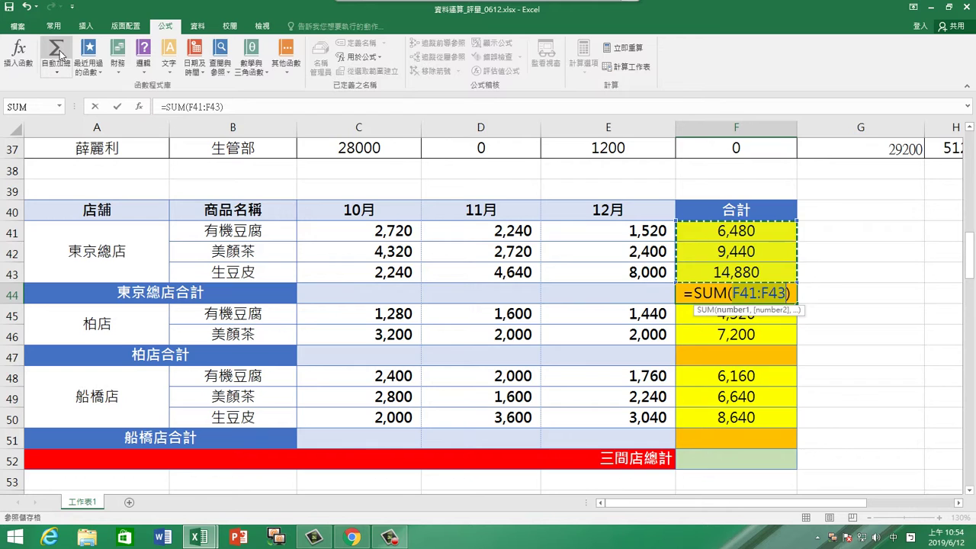
{"action": "key", "text": "Return"}
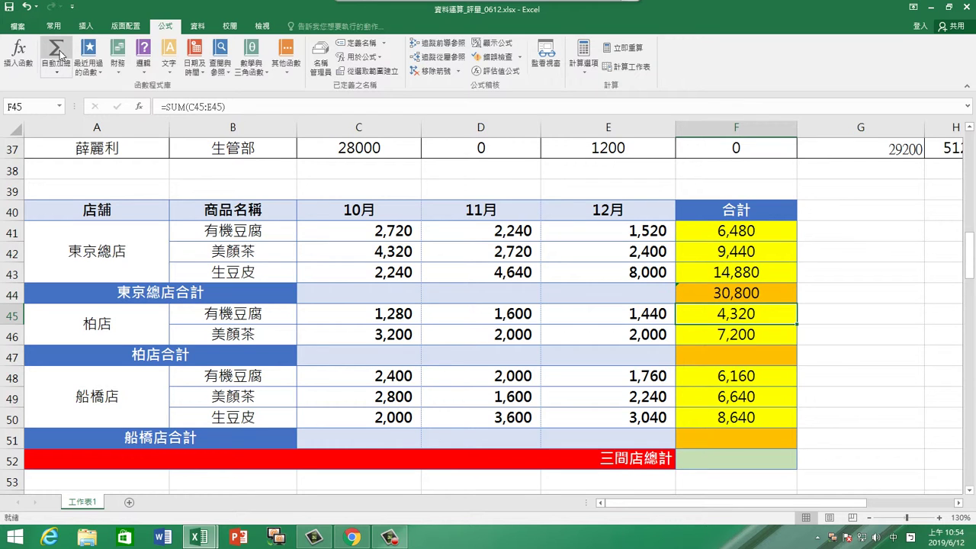
{"action": "left_click", "coordinate": [768, 295]}
{"action": "right_click", "coordinate": [768, 296]}
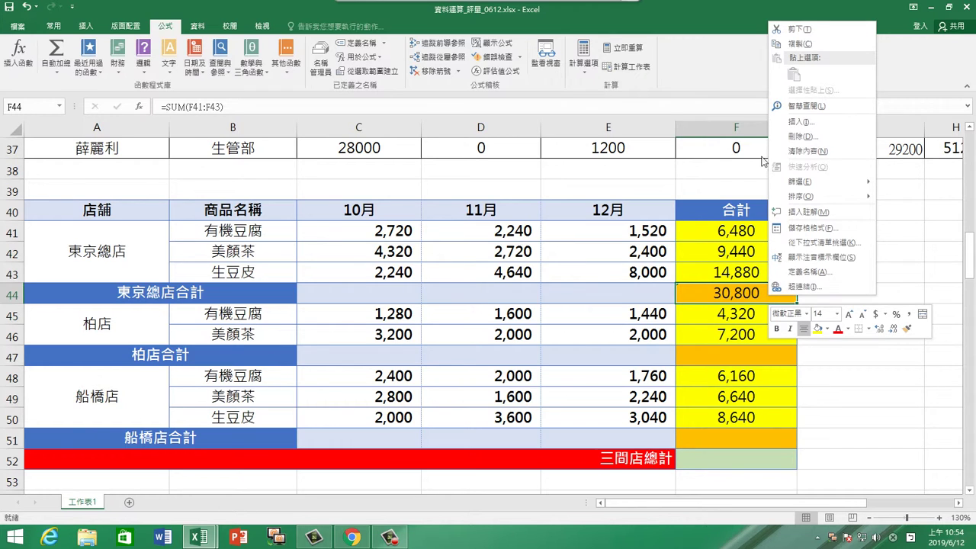
{"action": "left_click", "coordinate": [798, 44]}
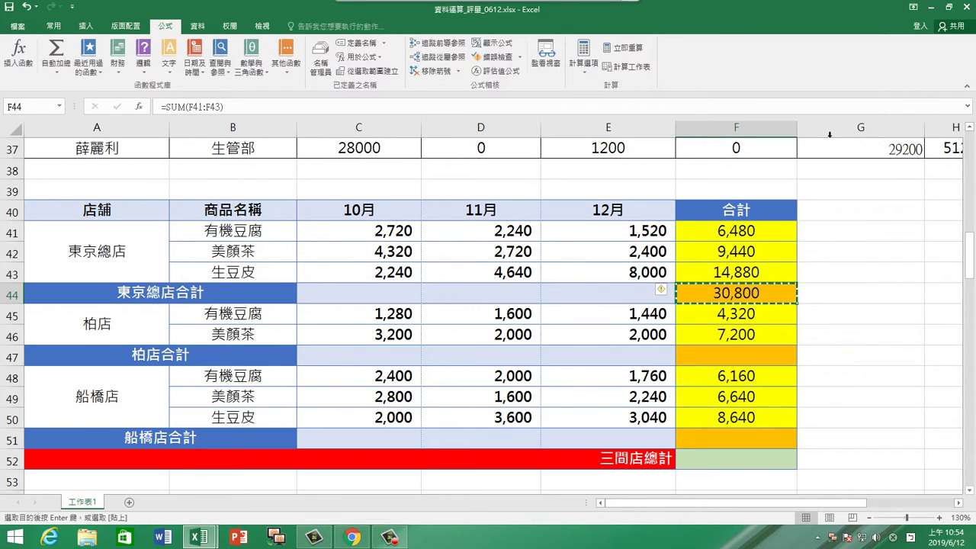
{"action": "left_click", "coordinate": [775, 359]}
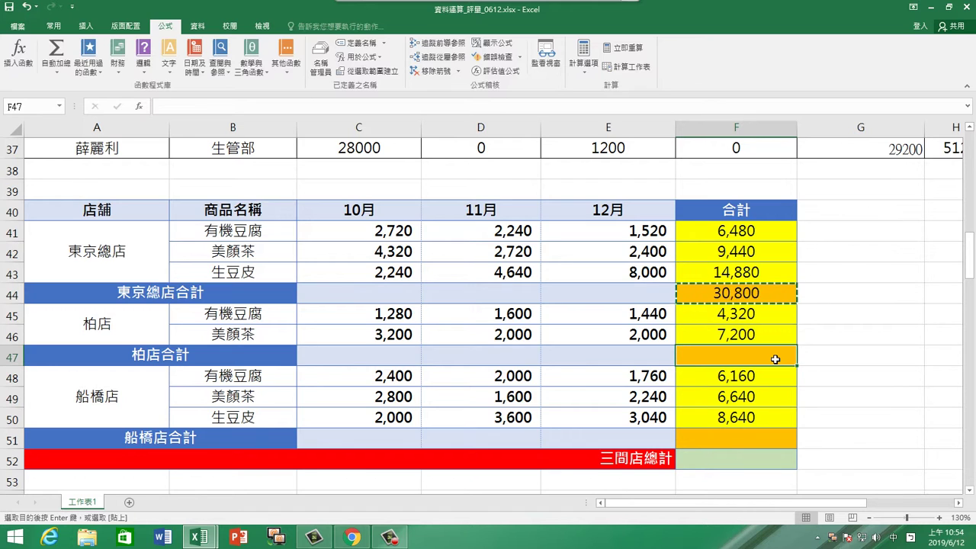
{"action": "key", "text": "Escape"}
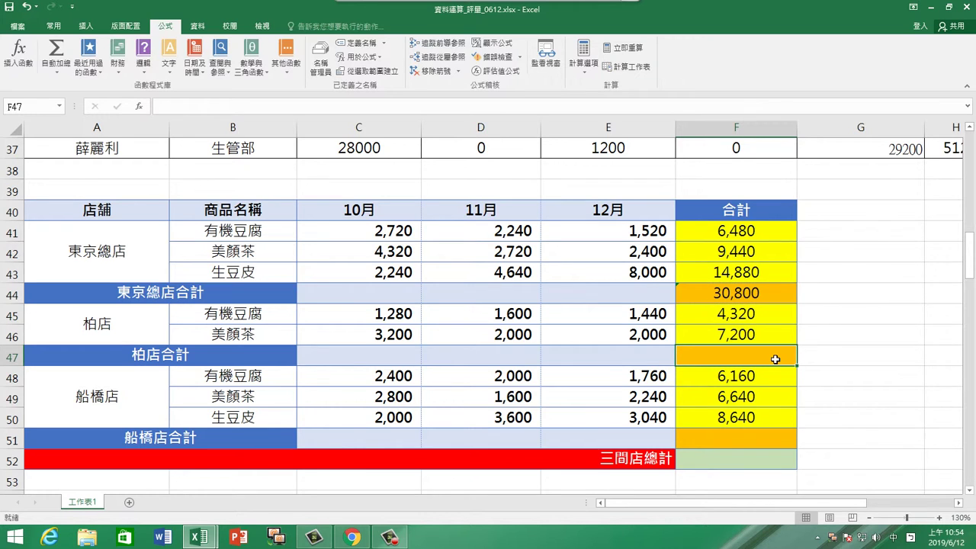
Clear the 東京總店合計 cell F44 and insert a SUM function there with F41:F43 as its Number1 argument
{"action": "left_click", "coordinate": [753, 293]}
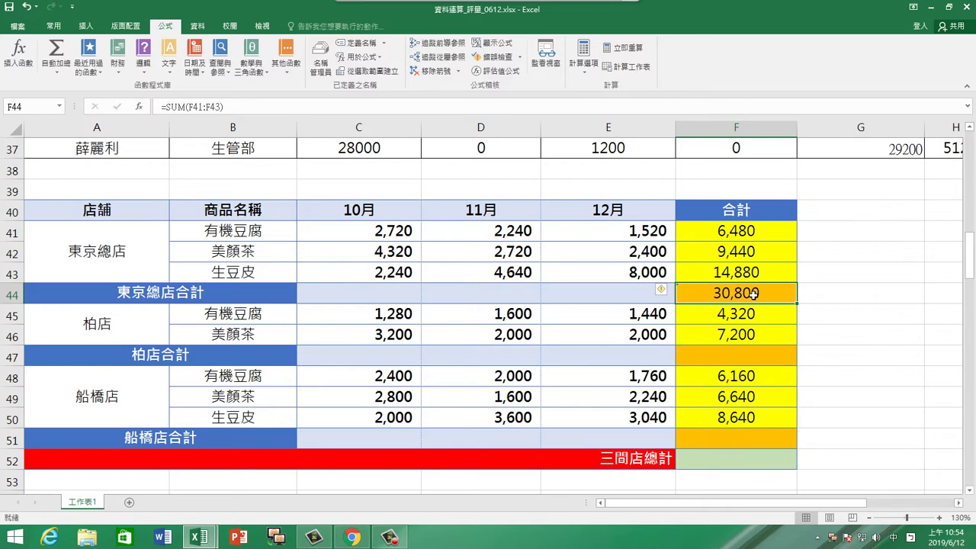
{"action": "key", "text": "Delete"}
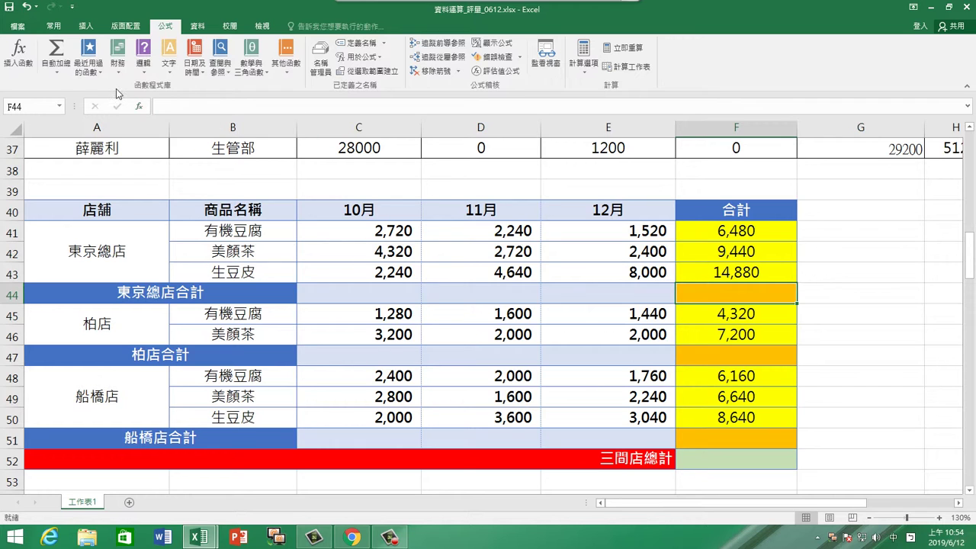
{"action": "left_click", "coordinate": [97, 72]}
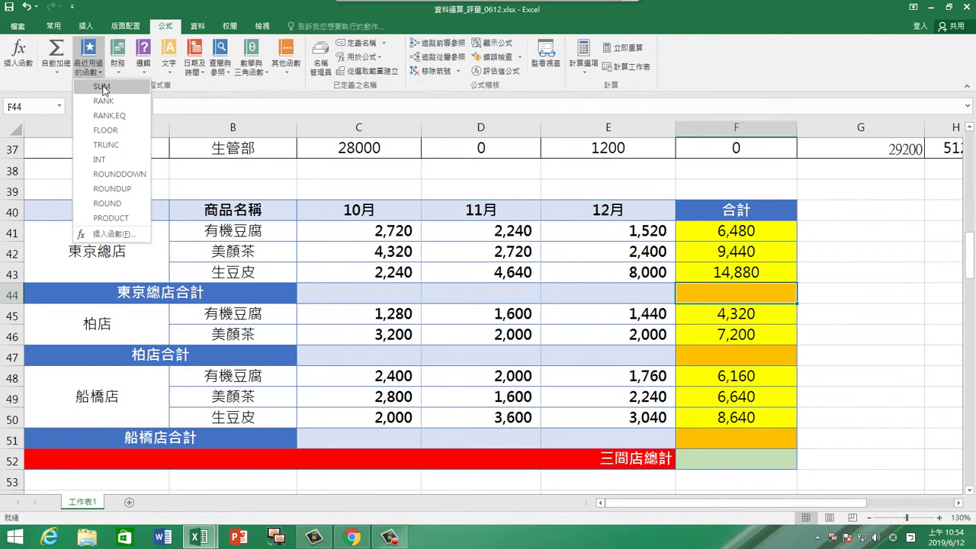
{"action": "left_click", "coordinate": [101, 87]}
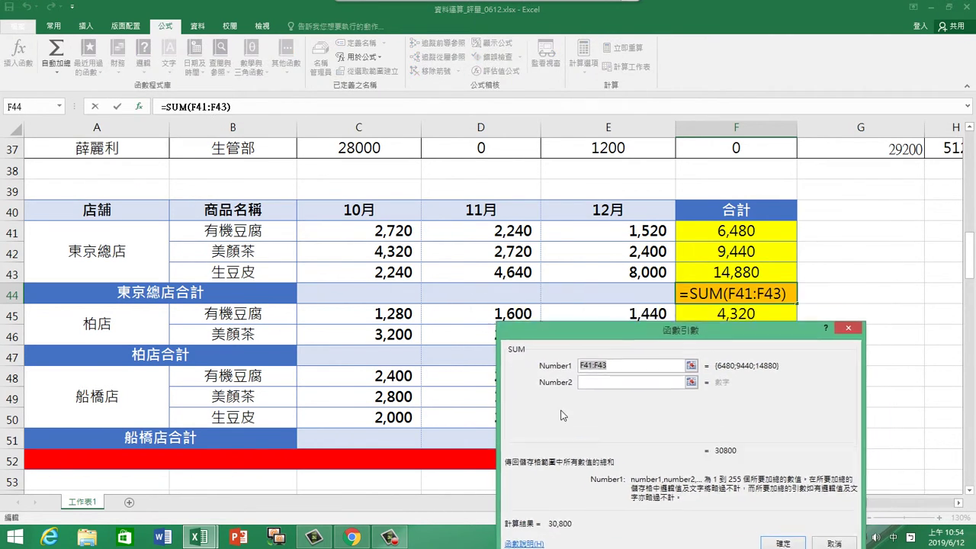
{"action": "left_click", "coordinate": [705, 231]}
{"action": "left_click_drag", "start_coordinate": [705, 231], "coordinate": [705, 272]}
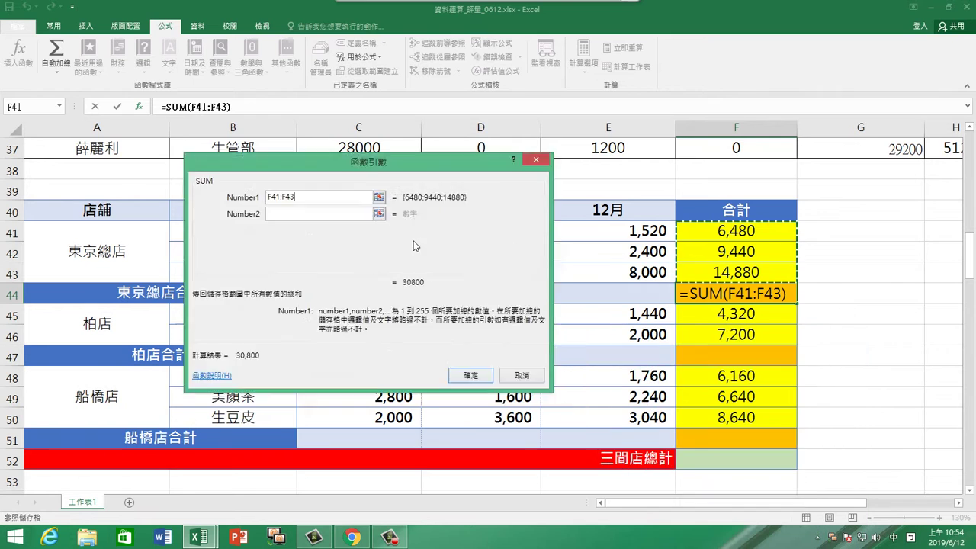
{"action": "left_click", "coordinate": [492, 395]}
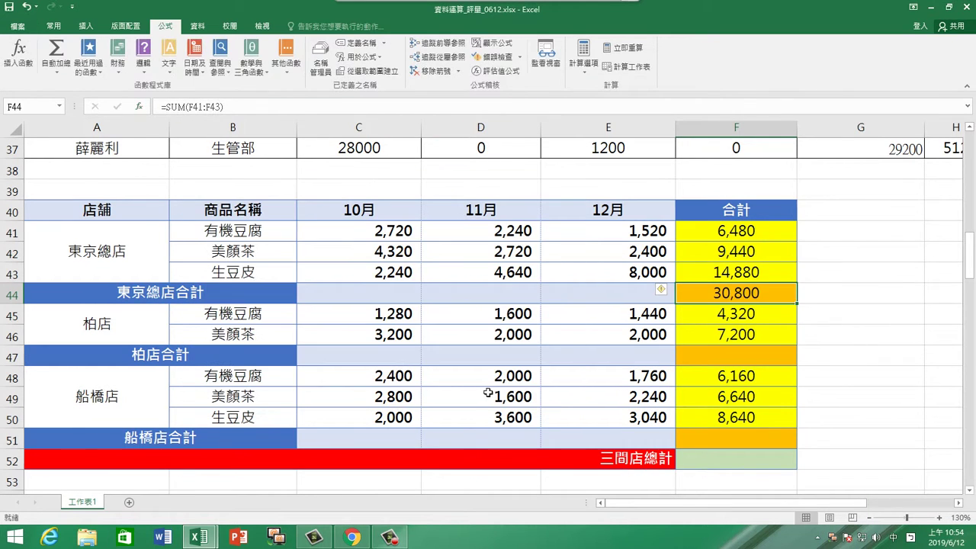
Copy the F44 subtotal formula into the 船橋店合計 cell F51
{"action": "right_click", "coordinate": [720, 294]}
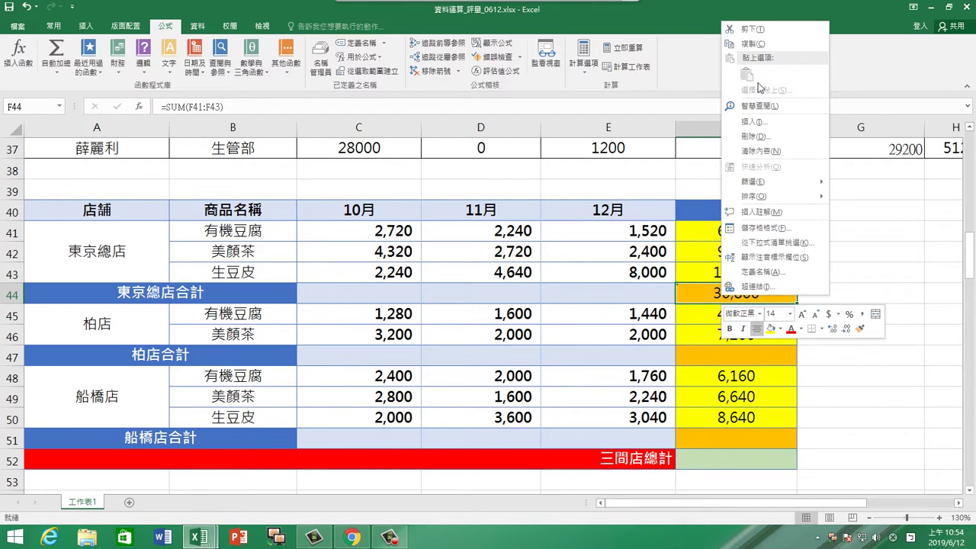
{"action": "left_click", "coordinate": [761, 41]}
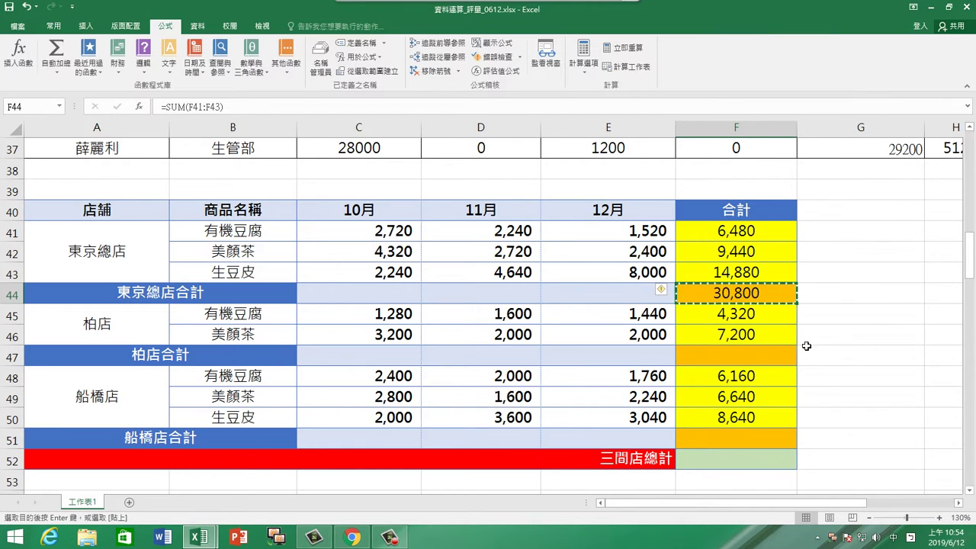
{"action": "left_click", "coordinate": [774, 354]}
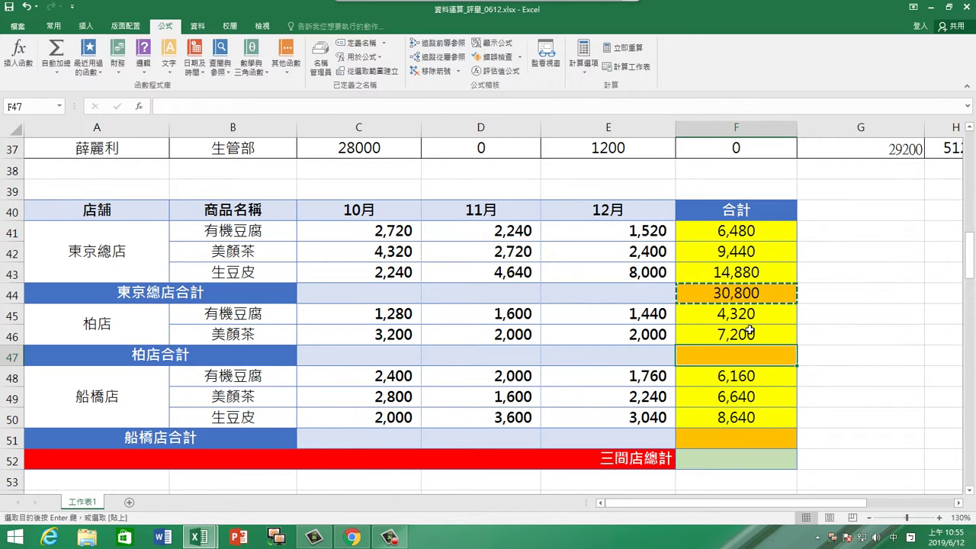
{"action": "left_click", "coordinate": [741, 440]}
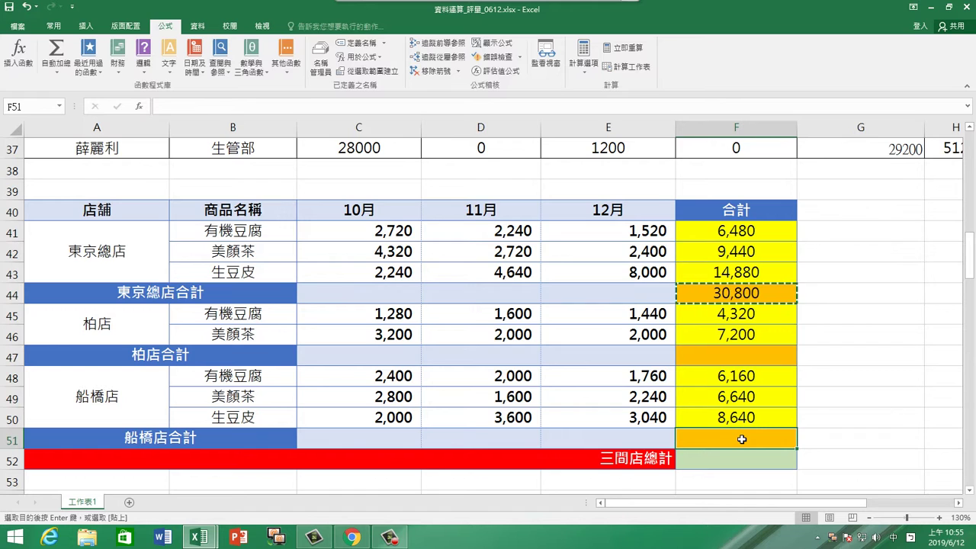
{"action": "key", "text": "ctrl+v"}
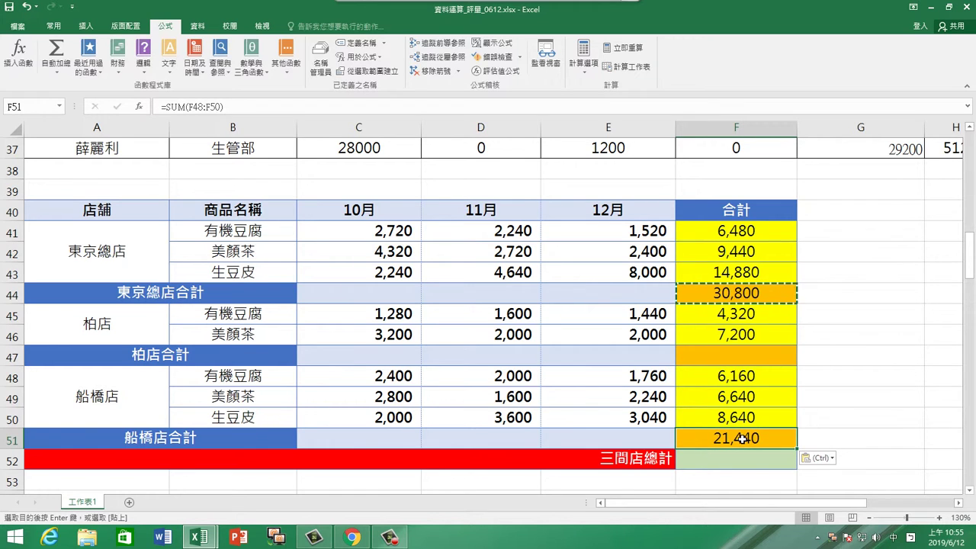
End the copy mode and total F45:F46 with AutoSum in the 柏店合計 cell F47
{"action": "left_click", "coordinate": [750, 357]}
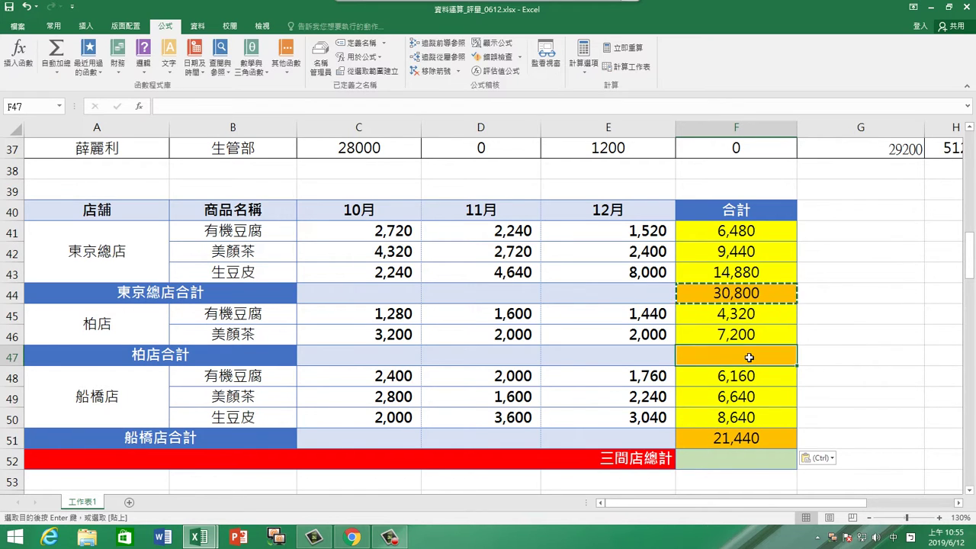
{"action": "key", "text": "Escape"}
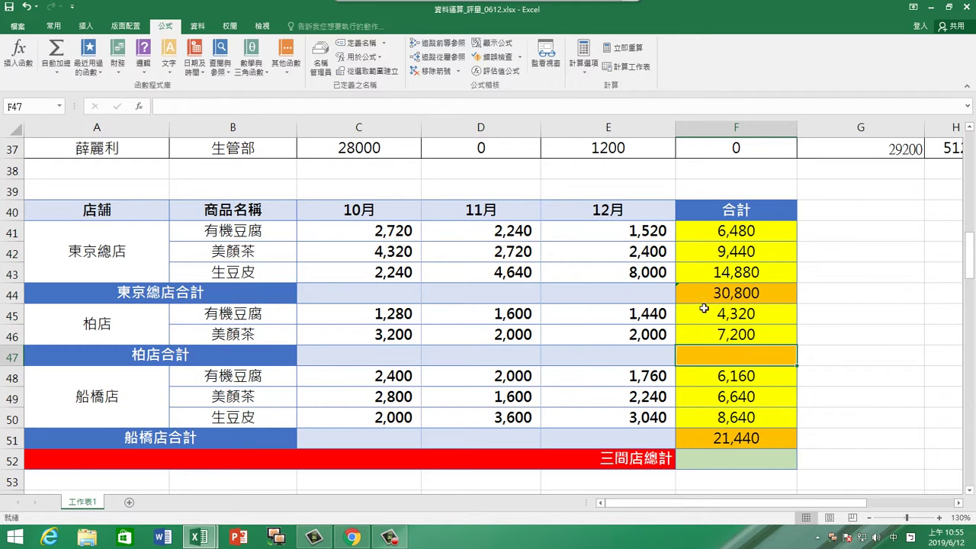
{"action": "left_click", "coordinate": [60, 52]}
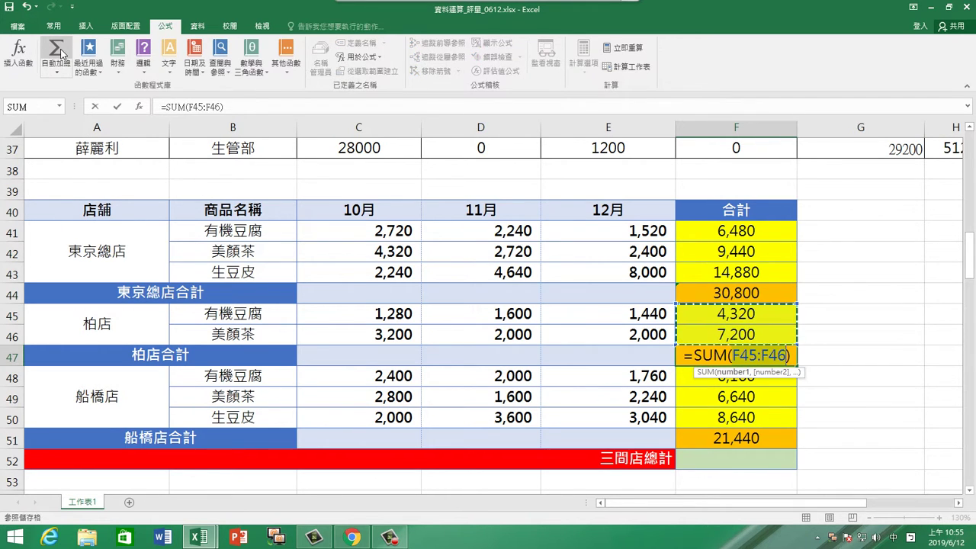
{"action": "key", "text": "Return"}
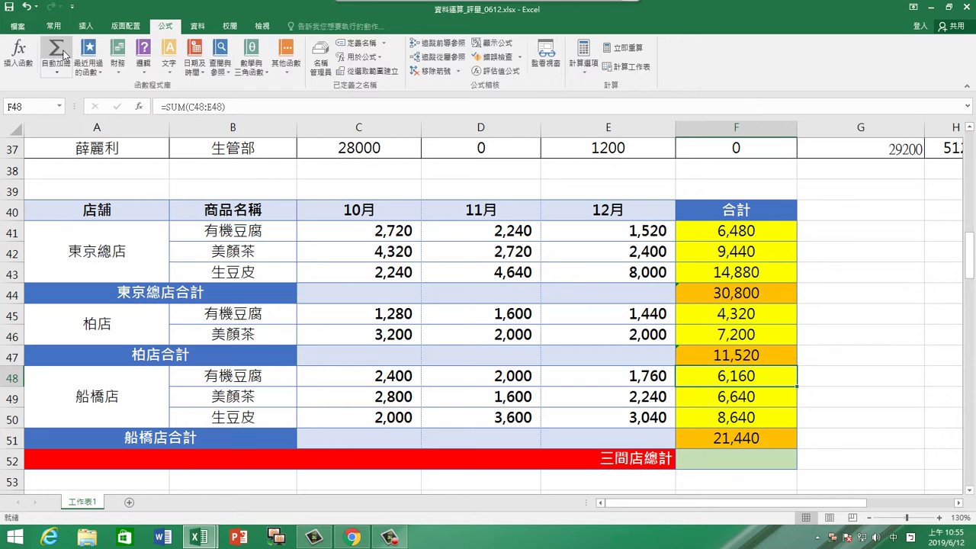
Insert a SUM function in the 三間店總計 cell F52 that adds the three store subtotals F44, F47 and F51
{"action": "left_click", "coordinate": [755, 461]}
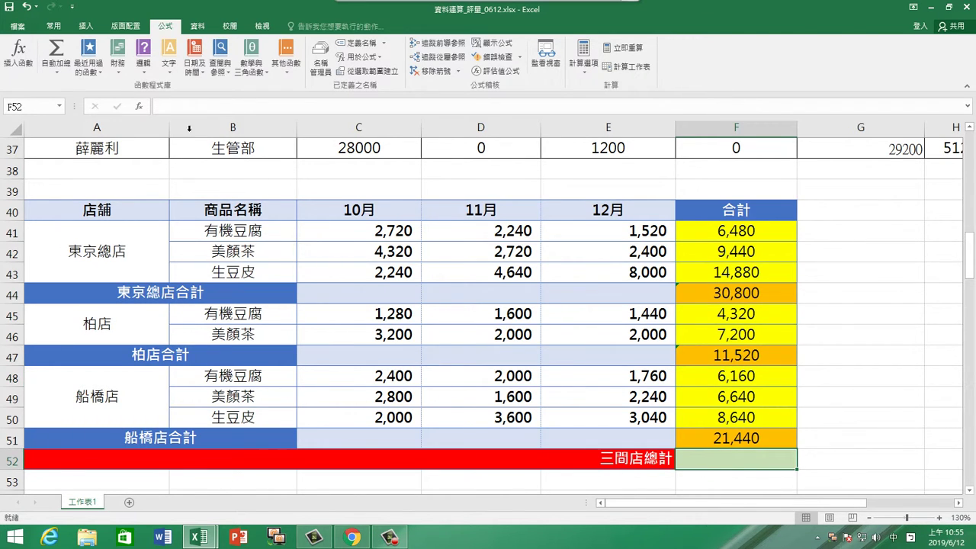
{"action": "left_click", "coordinate": [96, 70]}
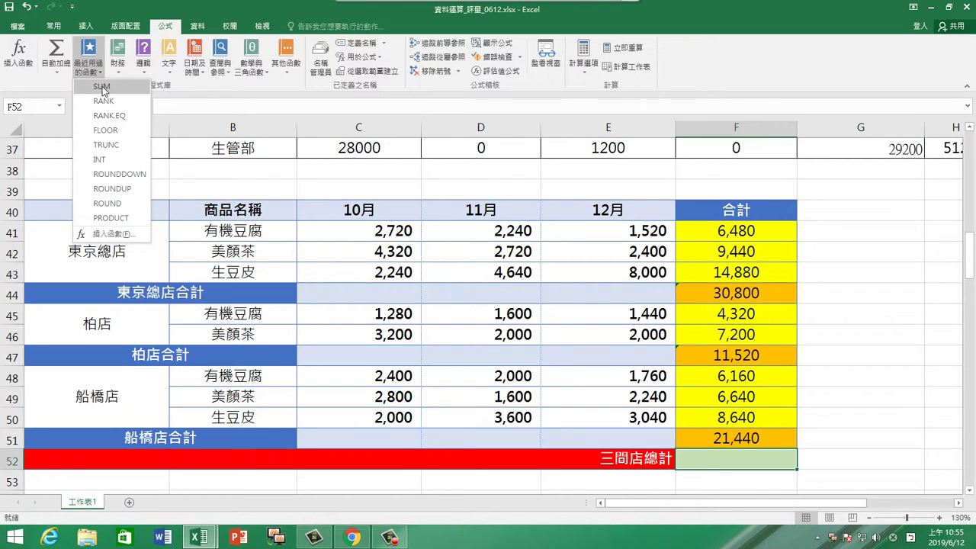
{"action": "left_click", "coordinate": [101, 87]}
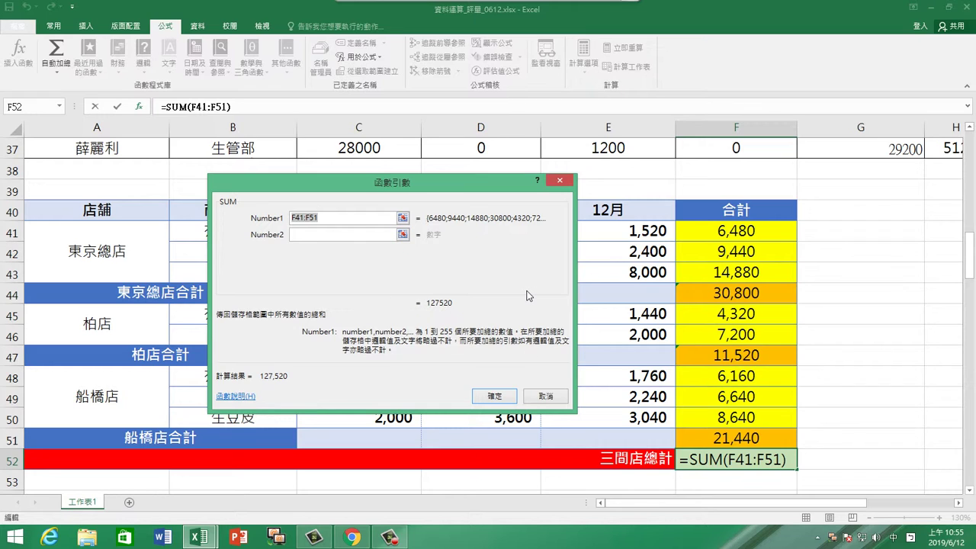
{"action": "left_click", "coordinate": [699, 294]}
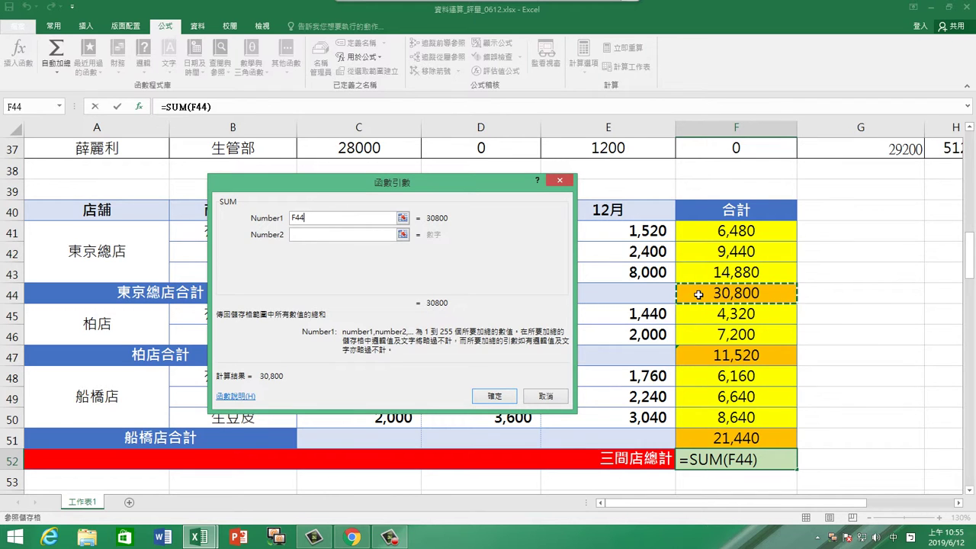
{"action": "left_click", "coordinate": [705, 355], "text": "ctrl"}
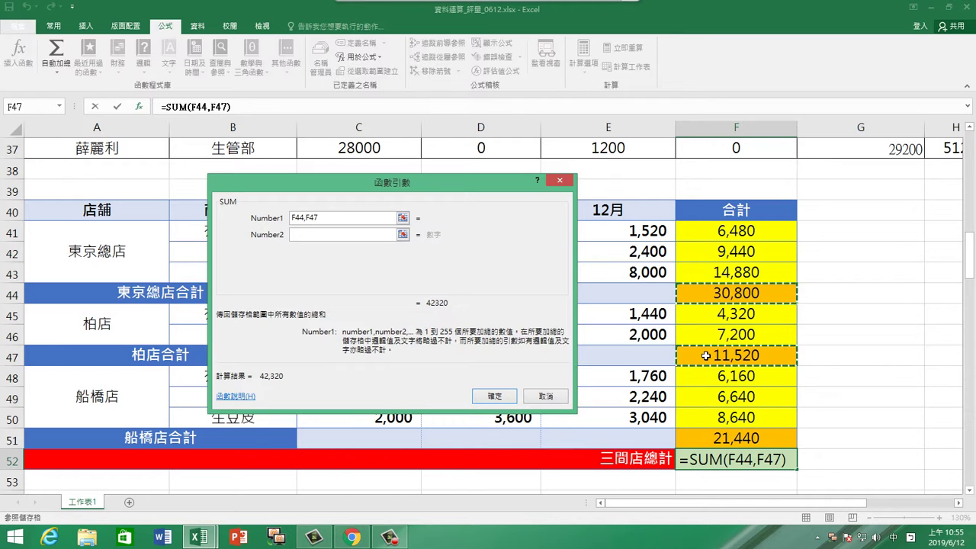
{"action": "left_click", "coordinate": [712, 437], "text": "ctrl"}
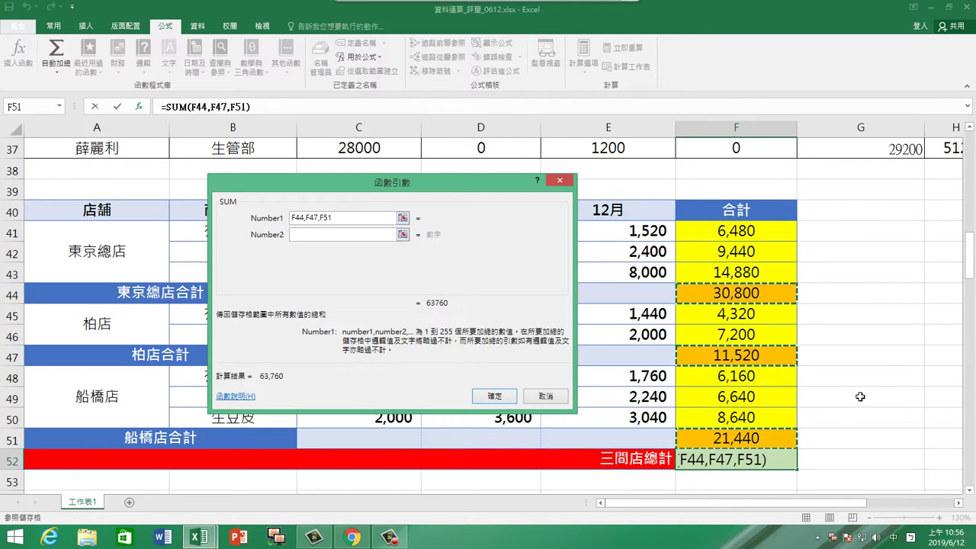
{"action": "key", "text": "Return"}
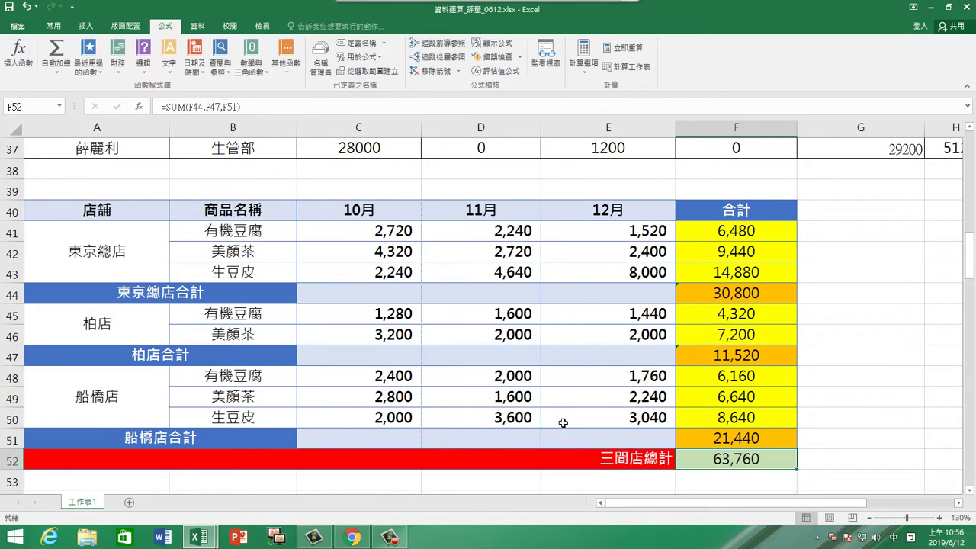
Insert a PRODUCT function in the 折扣後售價 cell C56 for 傳記
{"action": "scroll", "coordinate": [579, 403], "scroll_direction": "down", "scroll_amount": 1}
{"action": "scroll", "coordinate": [580, 402], "scroll_direction": "down", "scroll_amount": 4}
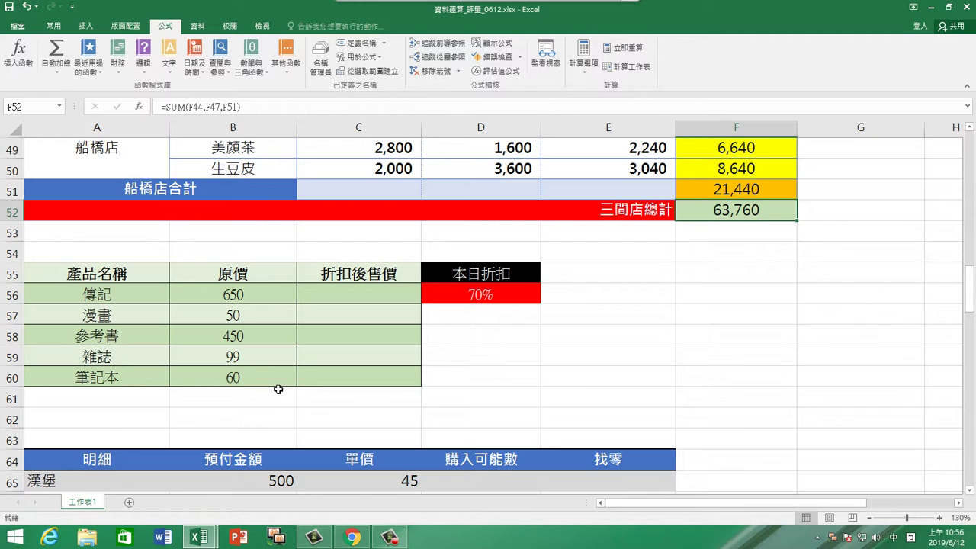
{"action": "left_click", "coordinate": [458, 295]}
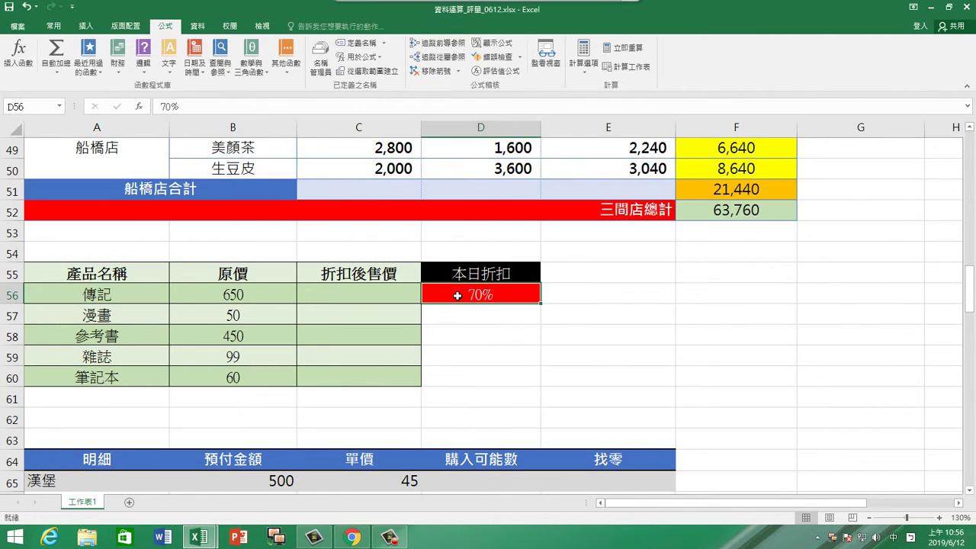
{"action": "left_click", "coordinate": [374, 294]}
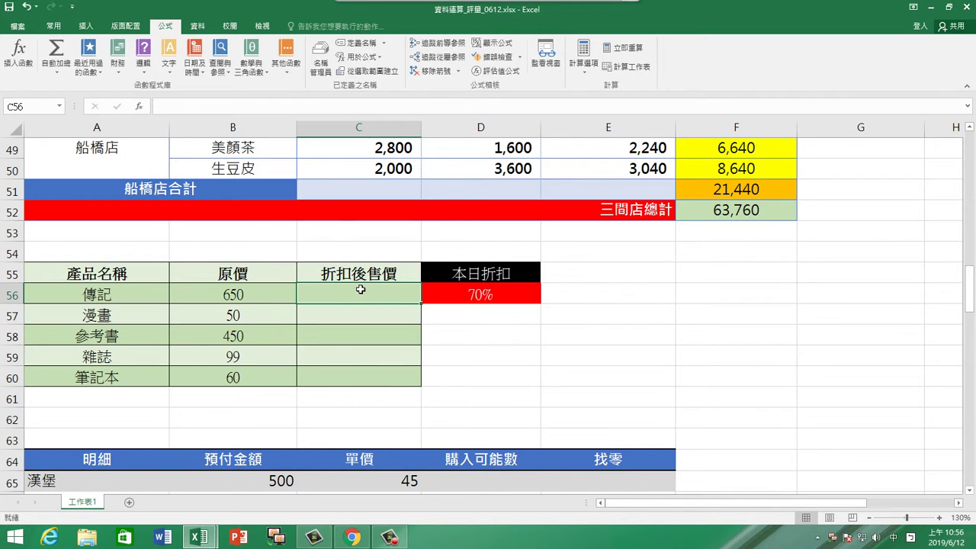
{"action": "left_click", "coordinate": [251, 59]}
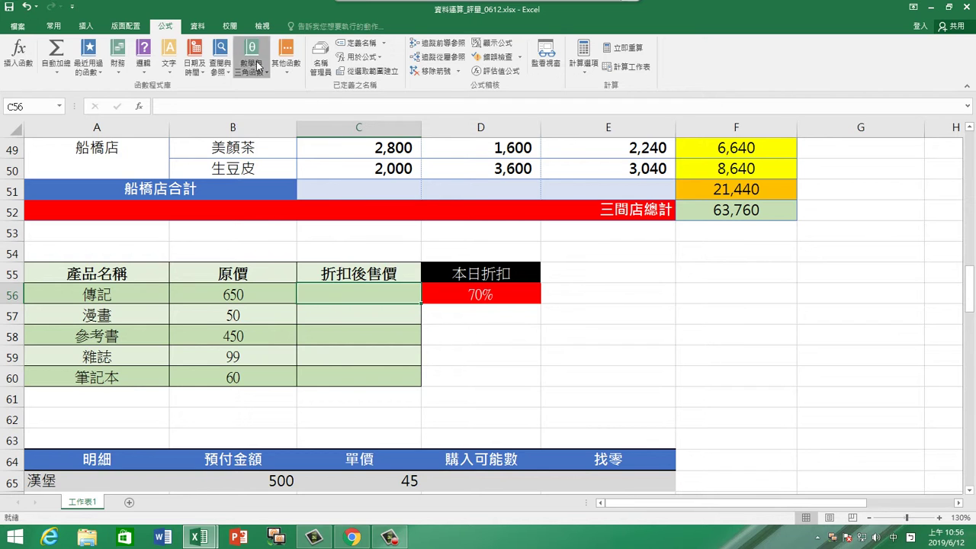
{"action": "left_click_drag", "start_coordinate": [320, 136], "coordinate": [326, 273]}
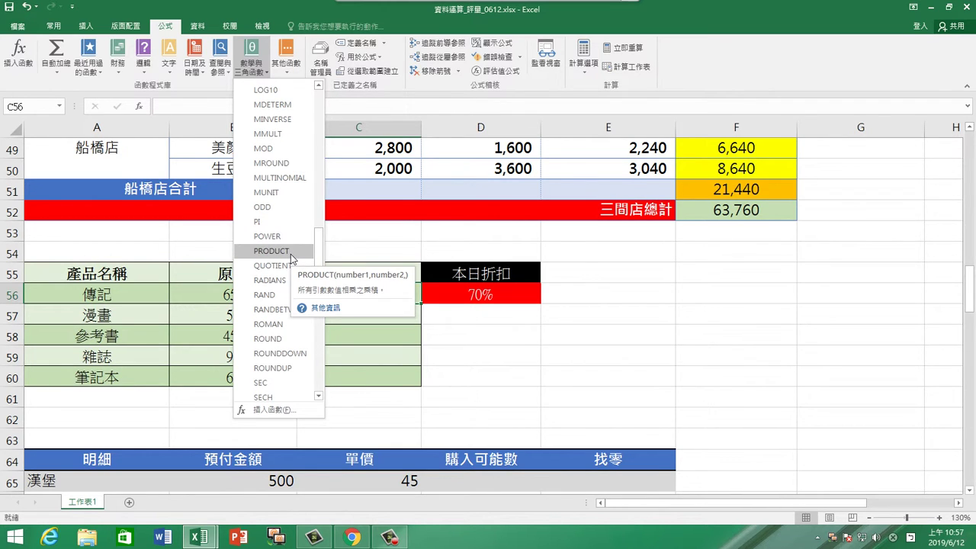
{"action": "left_click", "coordinate": [291, 257]}
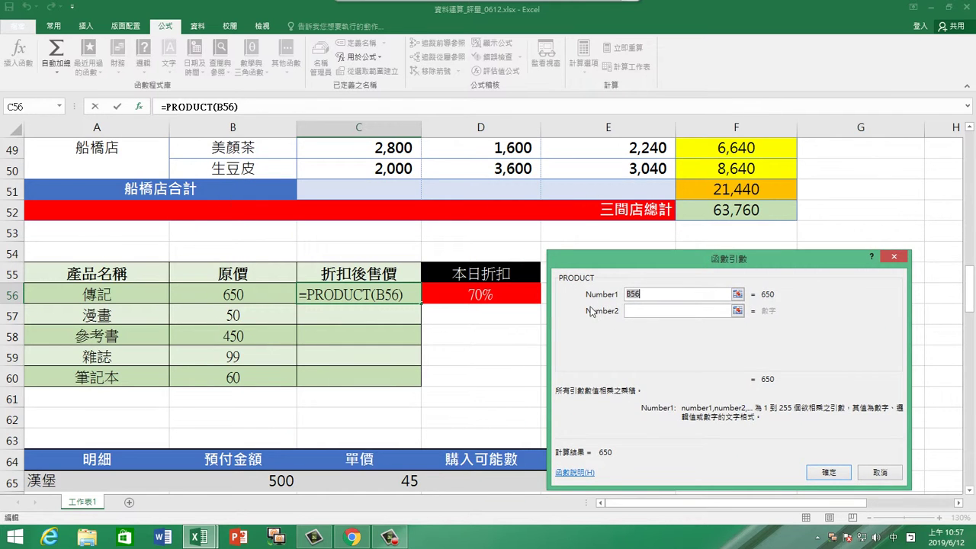
Multiply B56 by the absolute reference $D$56 in the PRODUCT arguments and centre the result in C56
{"action": "left_click", "coordinate": [279, 297]}
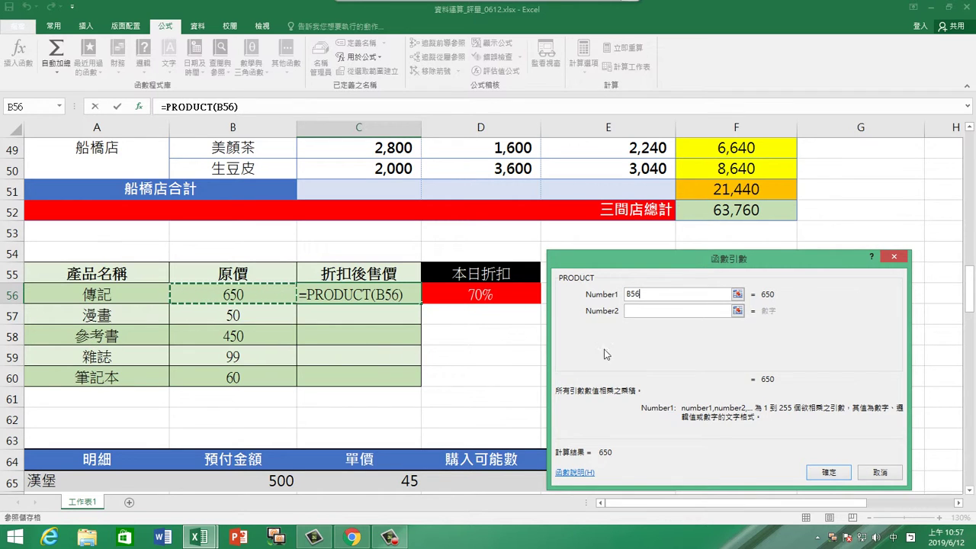
{"action": "left_click", "coordinate": [631, 311]}
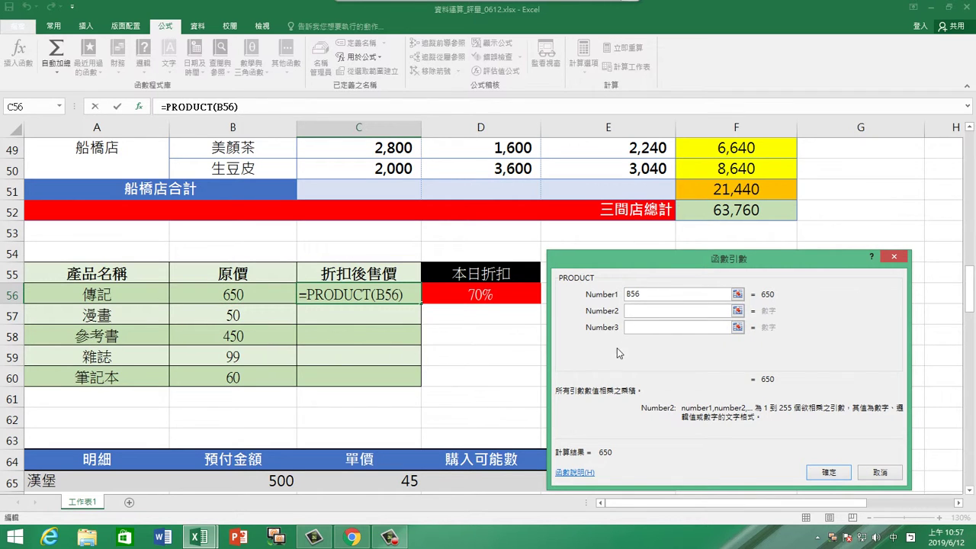
{"action": "left_click", "coordinate": [509, 302]}
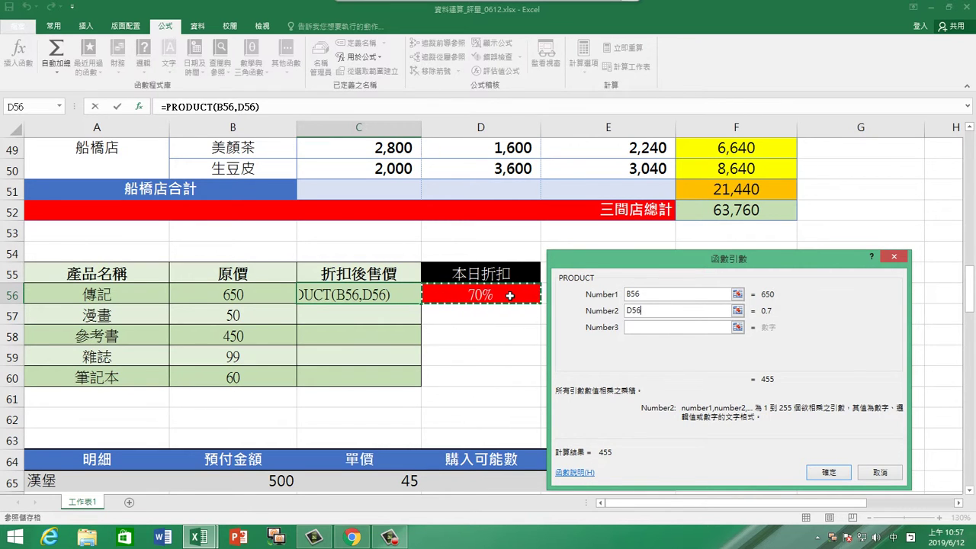
{"action": "key", "text": "F4"}
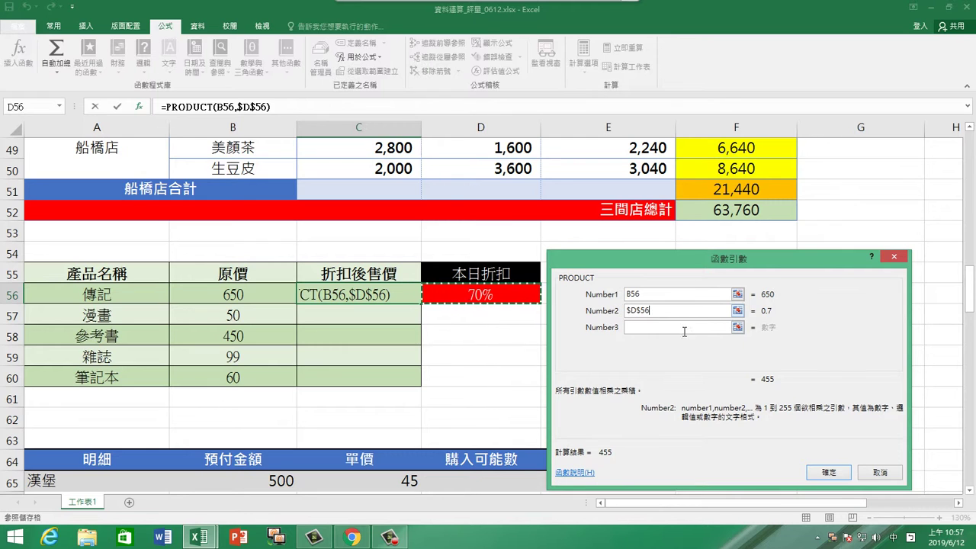
{"action": "left_click", "coordinate": [818, 473]}
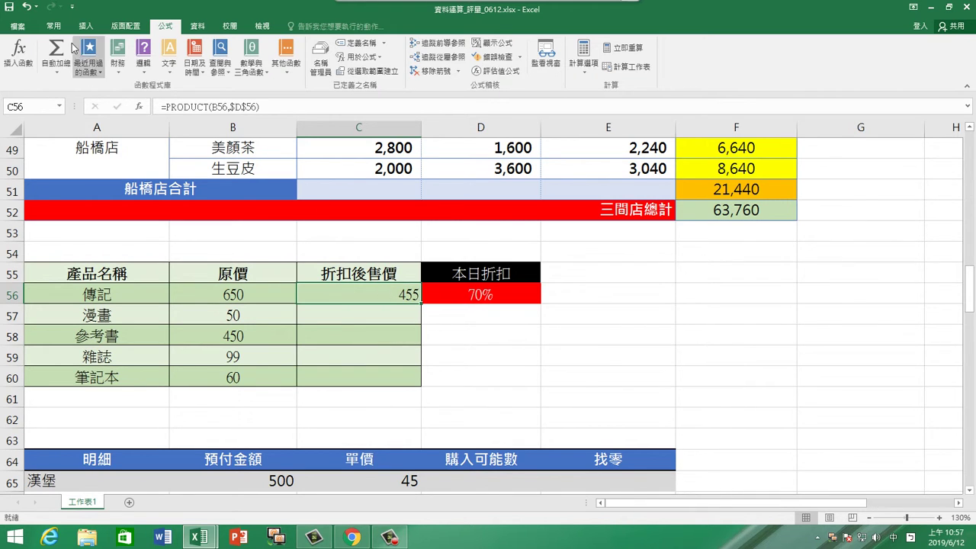
{"action": "left_click", "coordinate": [54, 26]}
{"action": "left_click", "coordinate": [252, 66]}
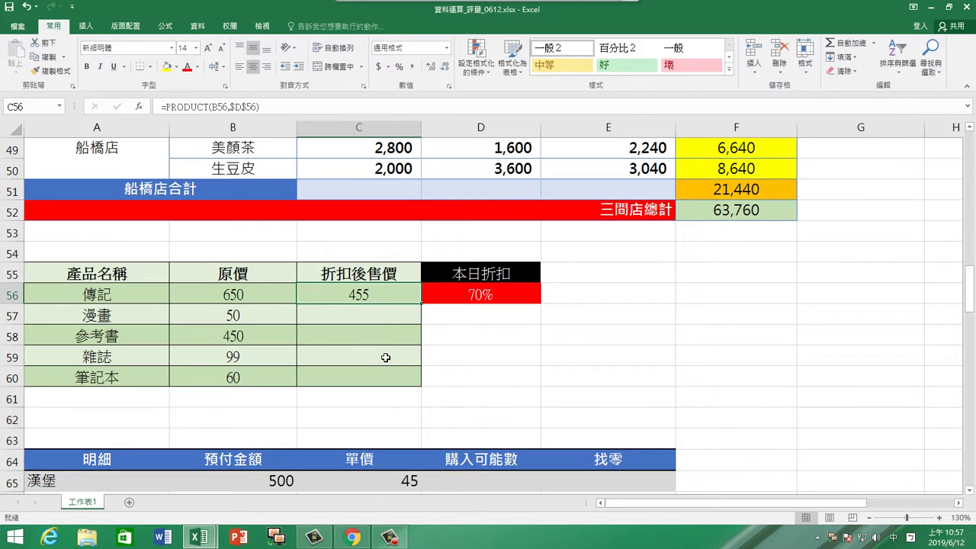
Copy C56, paste only its formula into C57:C60 and centre the pasted prices
{"action": "right_click", "coordinate": [386, 297]}
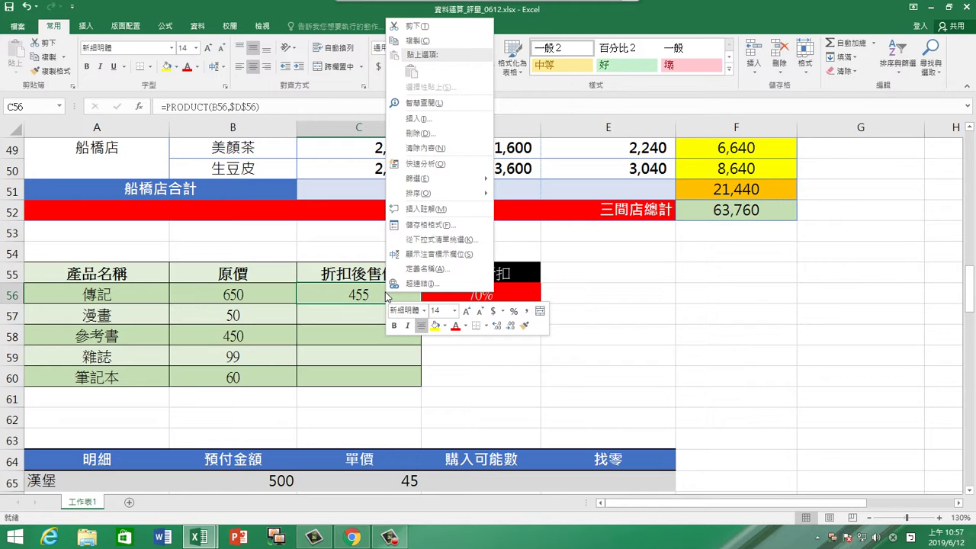
{"action": "left_click", "coordinate": [418, 41]}
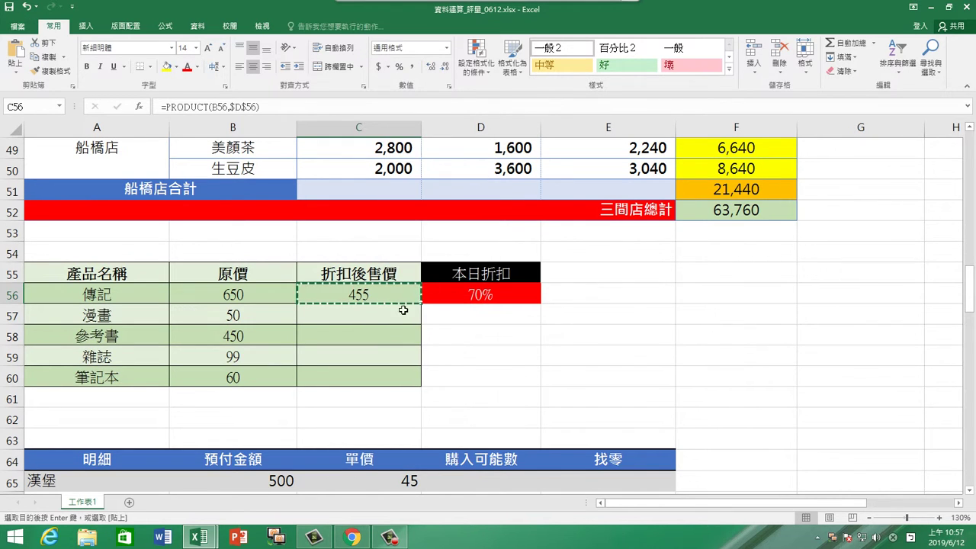
{"action": "left_click_drag", "start_coordinate": [393, 314], "coordinate": [375, 377]}
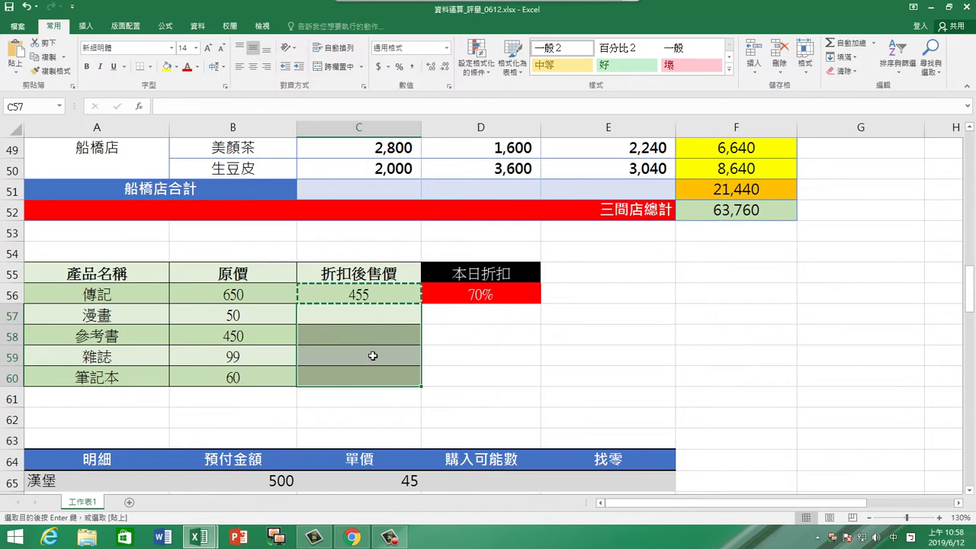
{"action": "right_click", "coordinate": [372, 356]}
{"action": "left_click", "coordinate": [437, 137]}
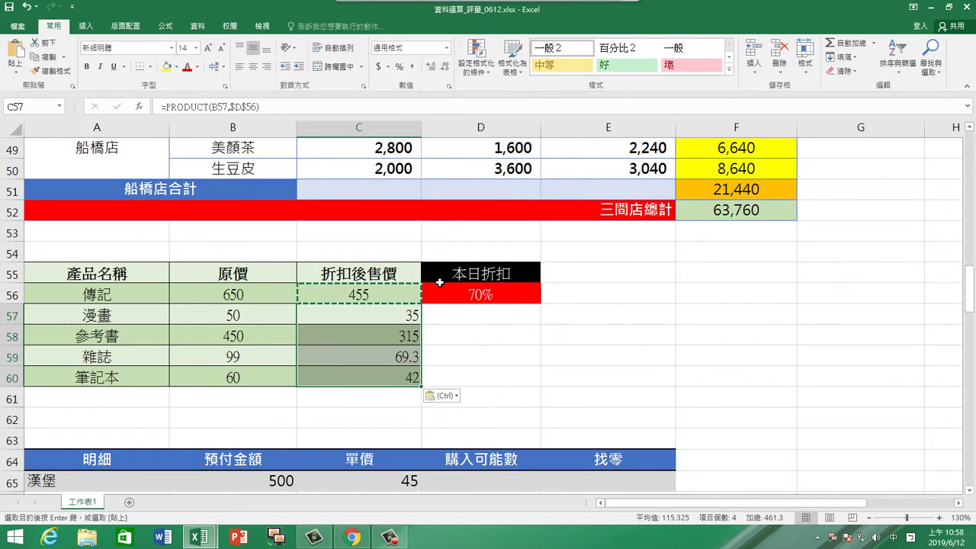
{"action": "key", "text": "Escape"}
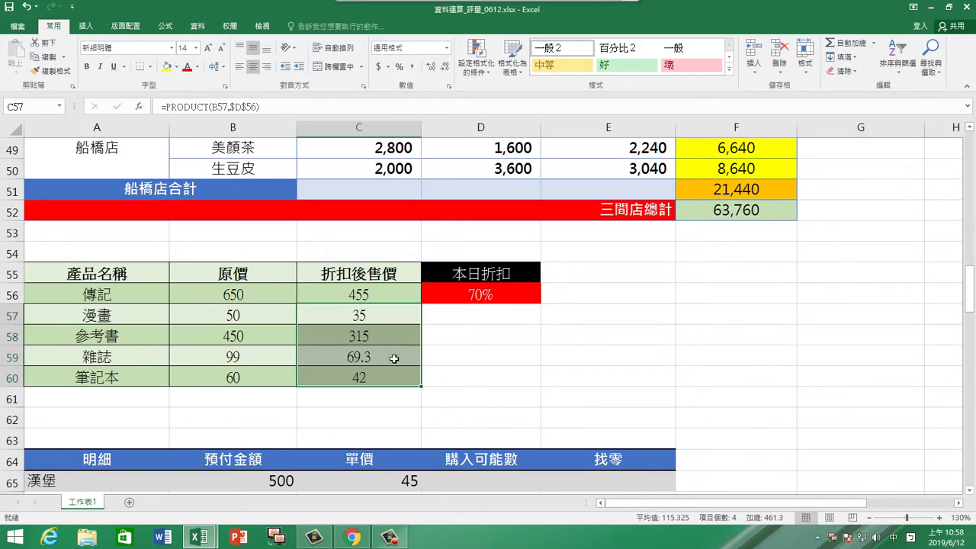
{"action": "left_click", "coordinate": [389, 315]}
{"action": "left_click", "coordinate": [396, 394]}
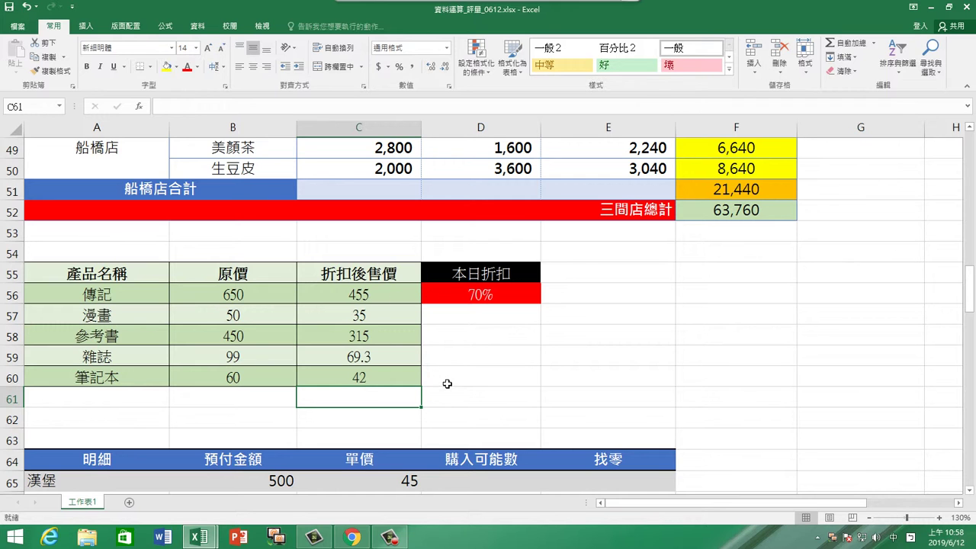
End the screen broadcast and minimize the TRBS10.0 window, dismissing its notification
{"action": "left_click", "coordinate": [605, 19]}
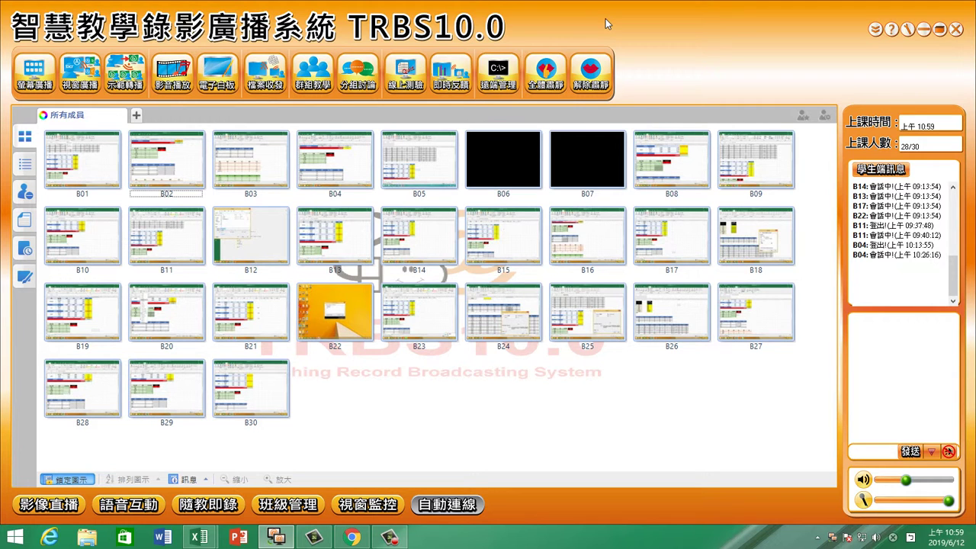
{"action": "left_click", "coordinate": [923, 29]}
{"action": "scroll", "coordinate": [775, 416], "scroll_direction": "up", "scroll_amount": 2}
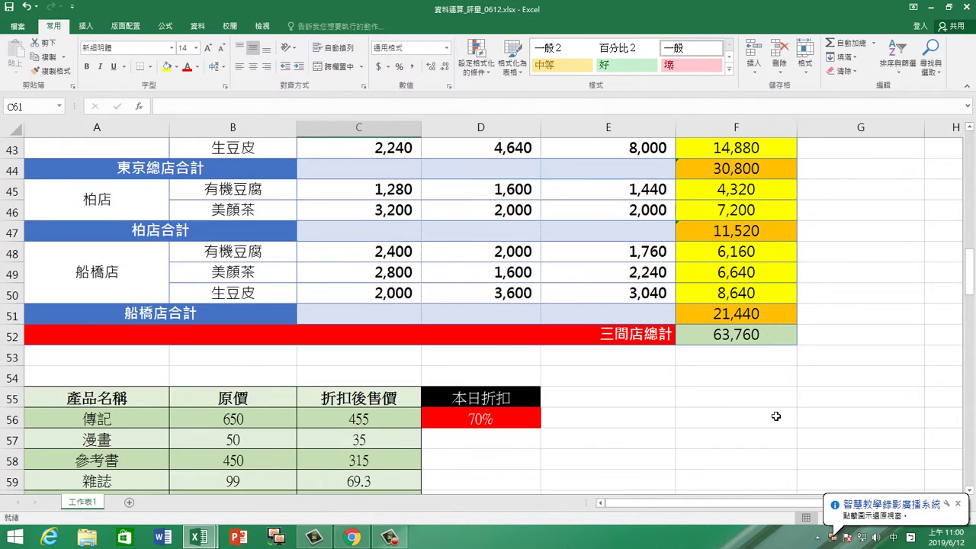
{"action": "left_click", "coordinate": [958, 504]}
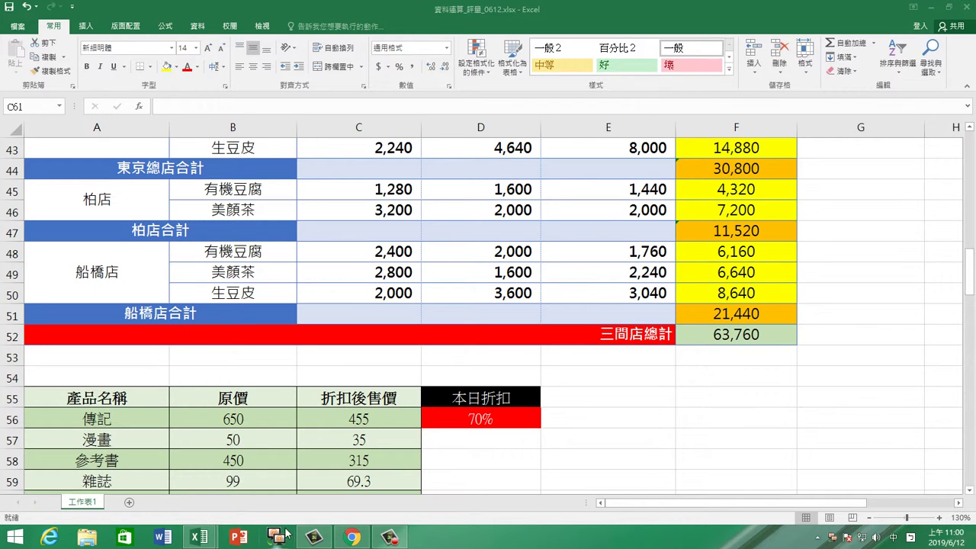
Switch to TRBS10.0 and start the 螢幕廣播 screen broadcast
{"action": "left_click", "coordinate": [280, 537]}
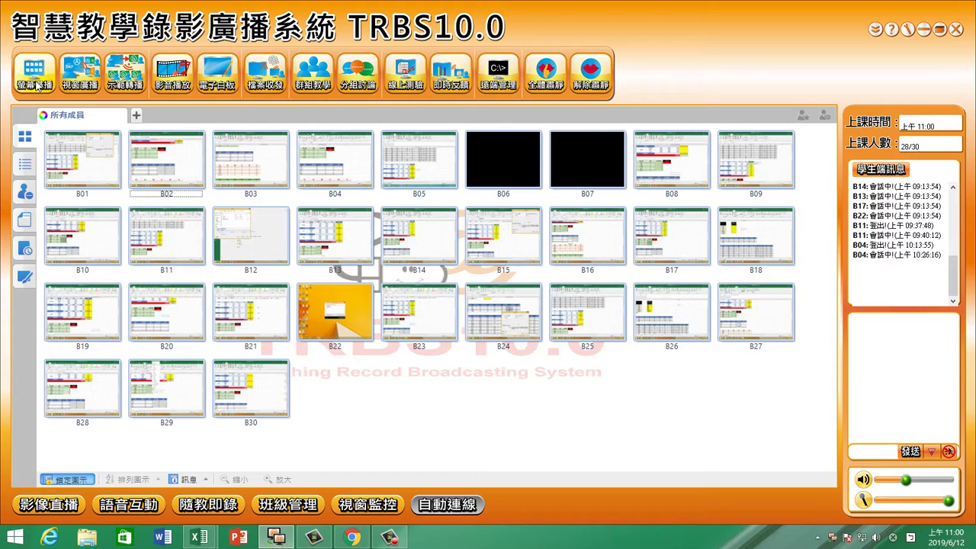
{"action": "left_click", "coordinate": [36, 86]}
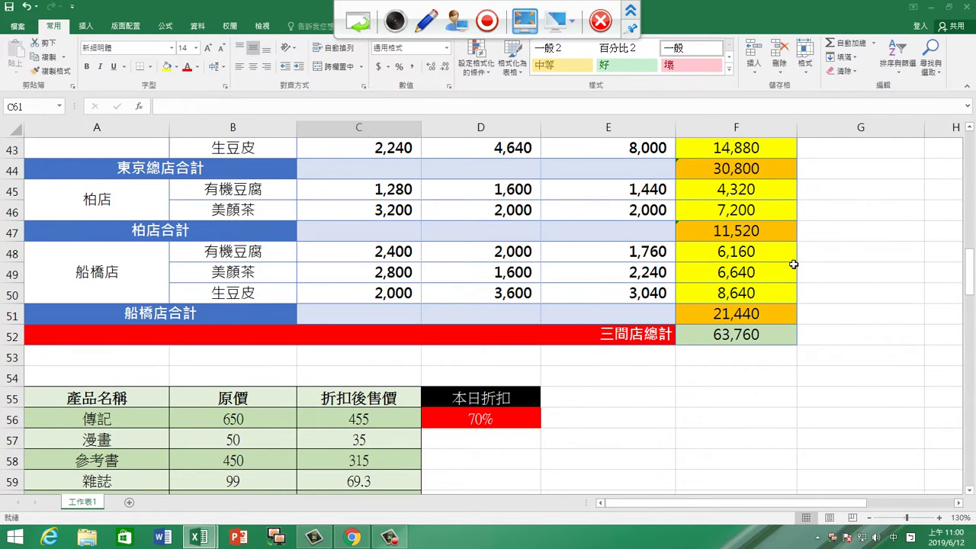
Clear the copied 折扣後售價 formulas from C57:C60, leaving the C56 formula in place
{"action": "scroll", "coordinate": [793, 264], "scroll_direction": "up", "scroll_amount": 3}
{"action": "scroll", "coordinate": [789, 278], "scroll_direction": "down", "scroll_amount": 1}
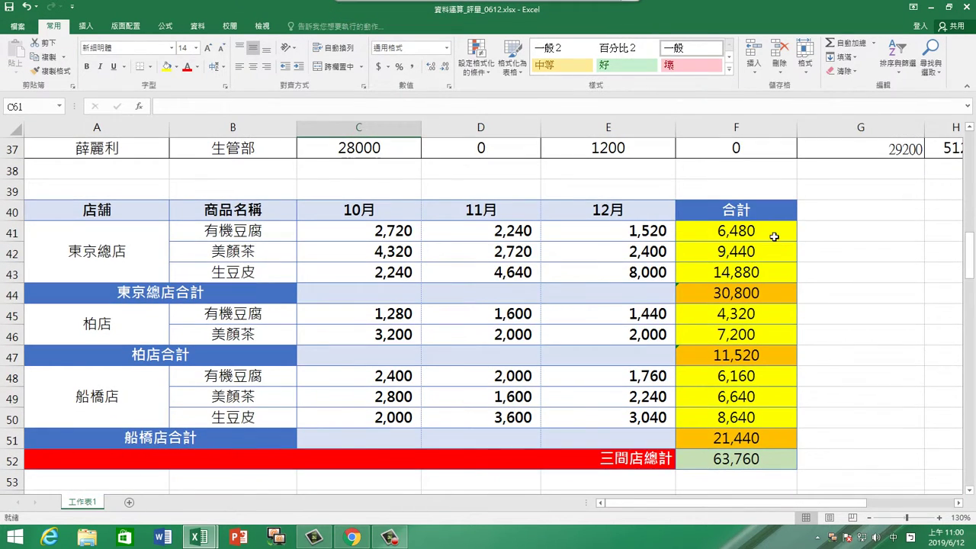
{"action": "left_click", "coordinate": [774, 237]}
{"action": "scroll", "coordinate": [640, 320], "scroll_direction": "down", "scroll_amount": 3}
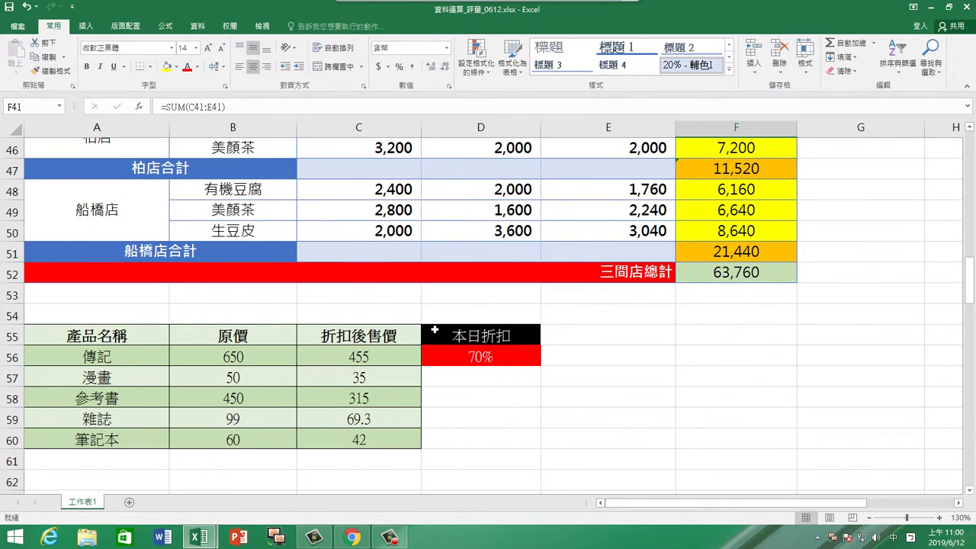
{"action": "left_click", "coordinate": [394, 358]}
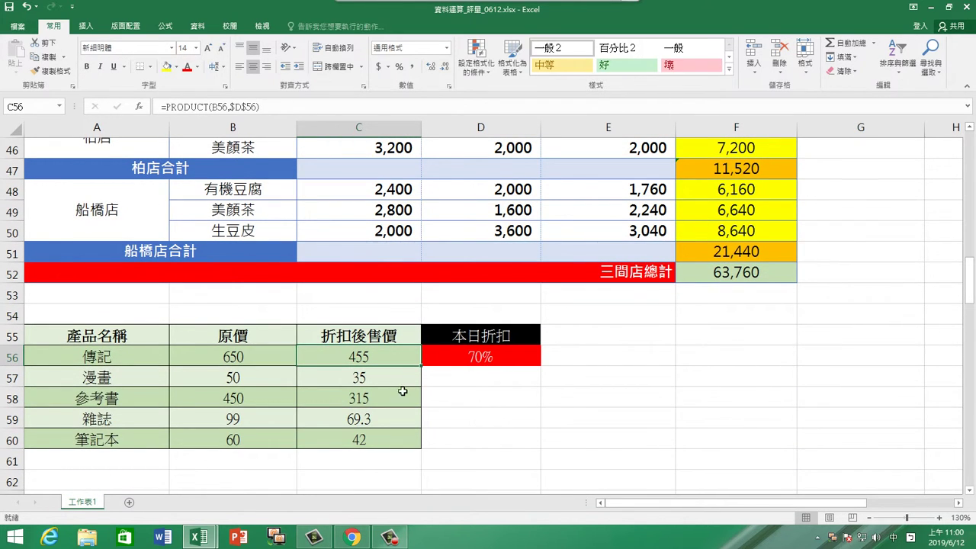
{"action": "left_click_drag", "start_coordinate": [399, 377], "coordinate": [399, 438]}
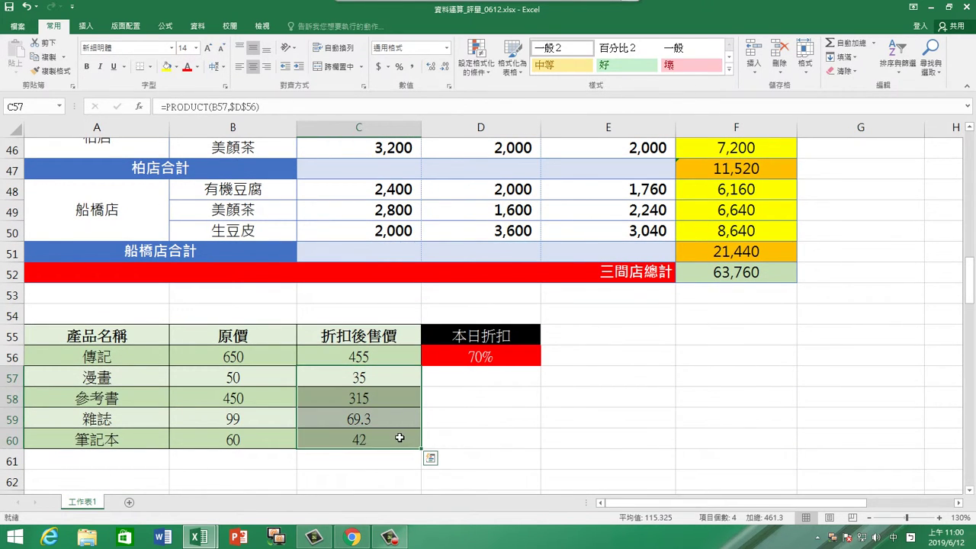
{"action": "key", "text": "Delete"}
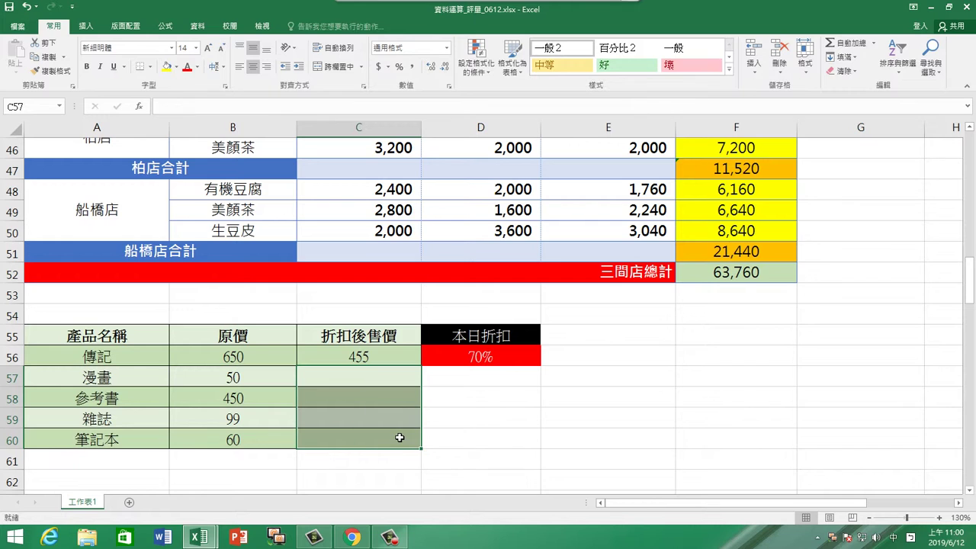
Review the function arguments of the PRODUCT formula in C56, including the absolute $D$56 reference, and leave them as they are
{"action": "left_click", "coordinate": [400, 357]}
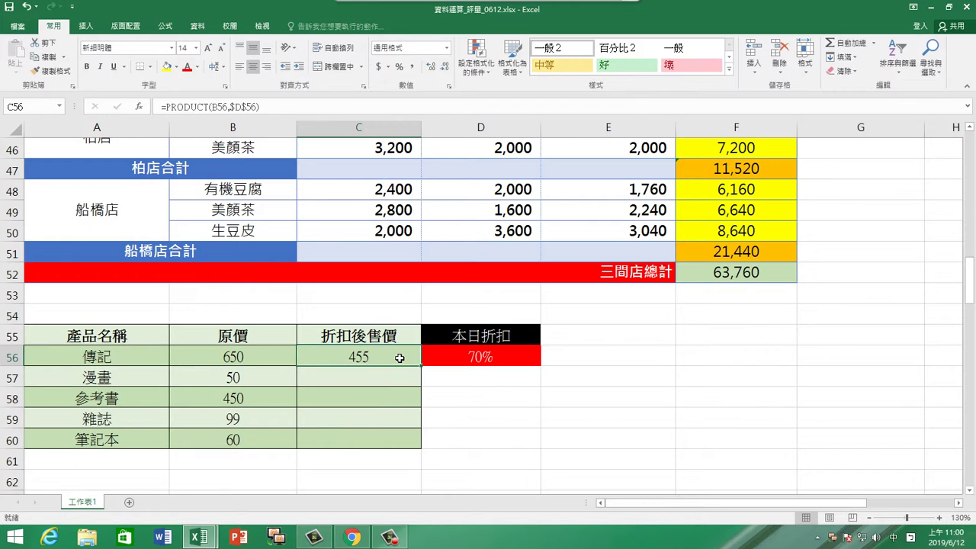
{"action": "left_click", "coordinate": [164, 27]}
{"action": "left_click", "coordinate": [18, 55]}
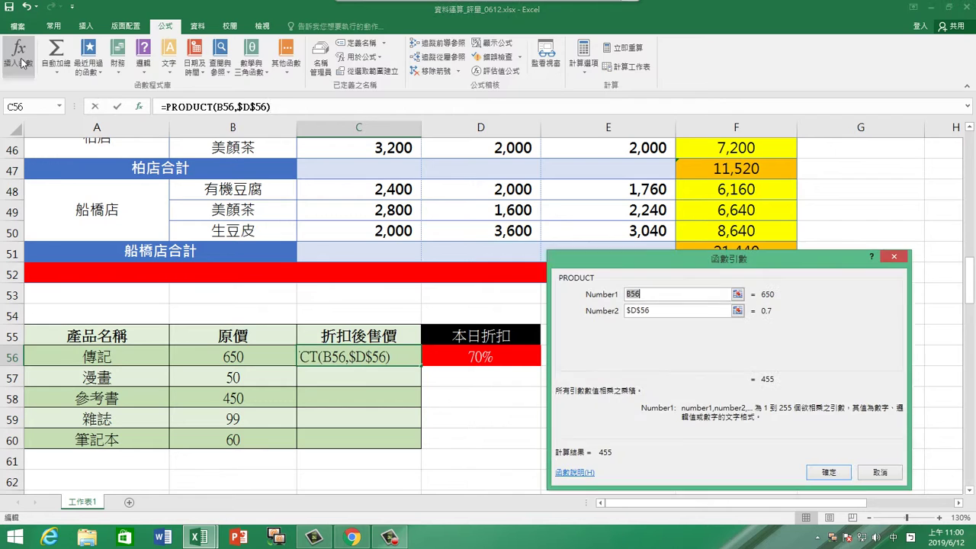
{"action": "left_click", "coordinate": [623, 311]}
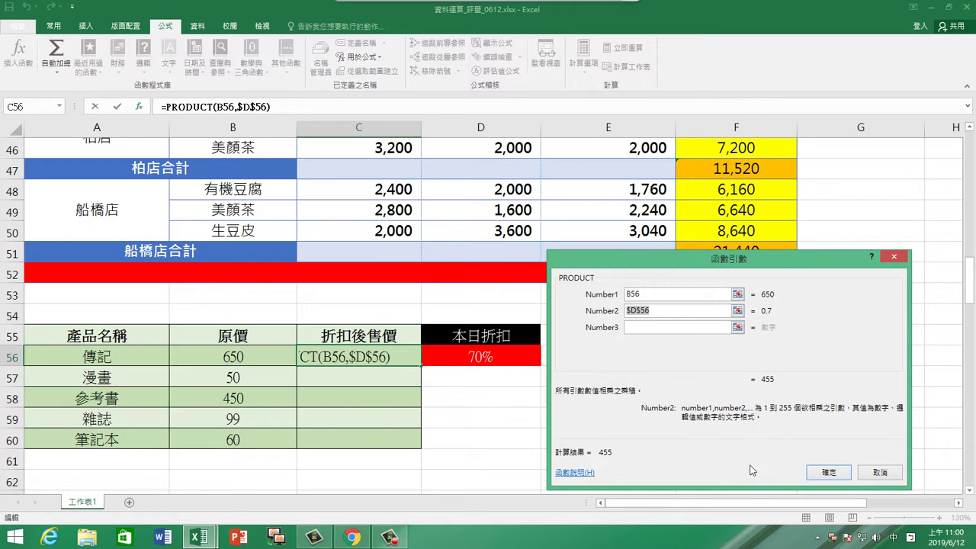
{"action": "left_click", "coordinate": [880, 473]}
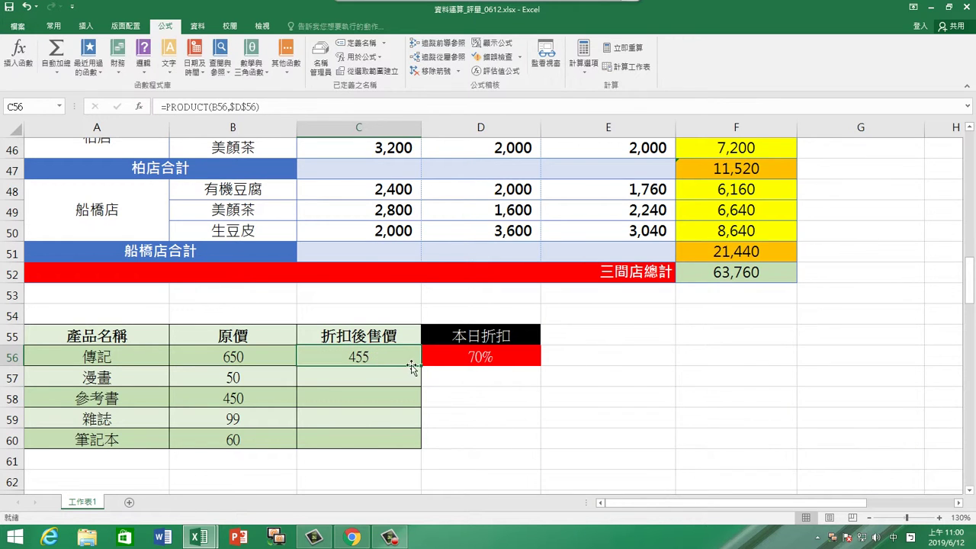
Fill the C56 formula down to C60 and copy the cell formatting of B56:B60 onto C56:C60
{"action": "left_click_drag", "start_coordinate": [420, 365], "coordinate": [420, 448]}
{"action": "left_click", "coordinate": [474, 451]}
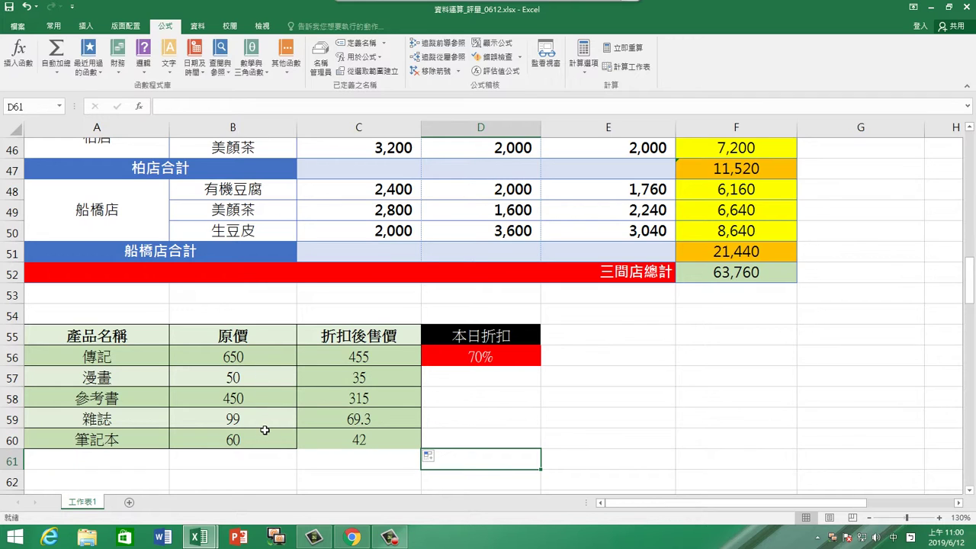
{"action": "left_click_drag", "start_coordinate": [268, 355], "coordinate": [266, 438]}
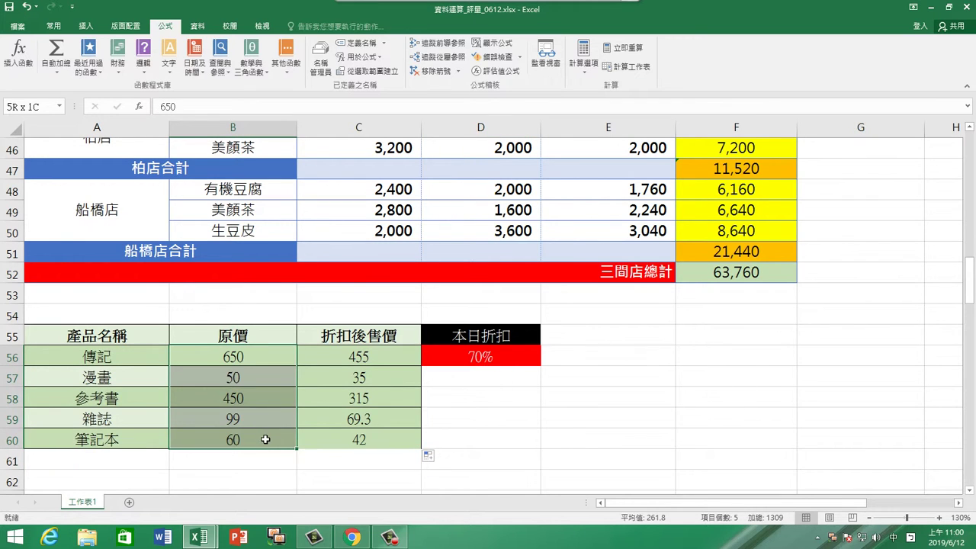
{"action": "left_click", "coordinate": [53, 27]}
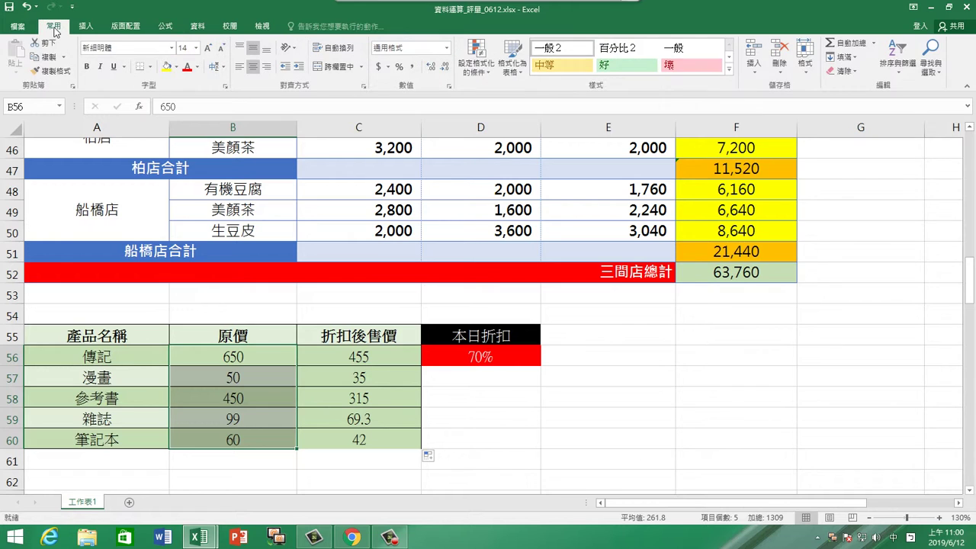
{"action": "left_click", "coordinate": [55, 71]}
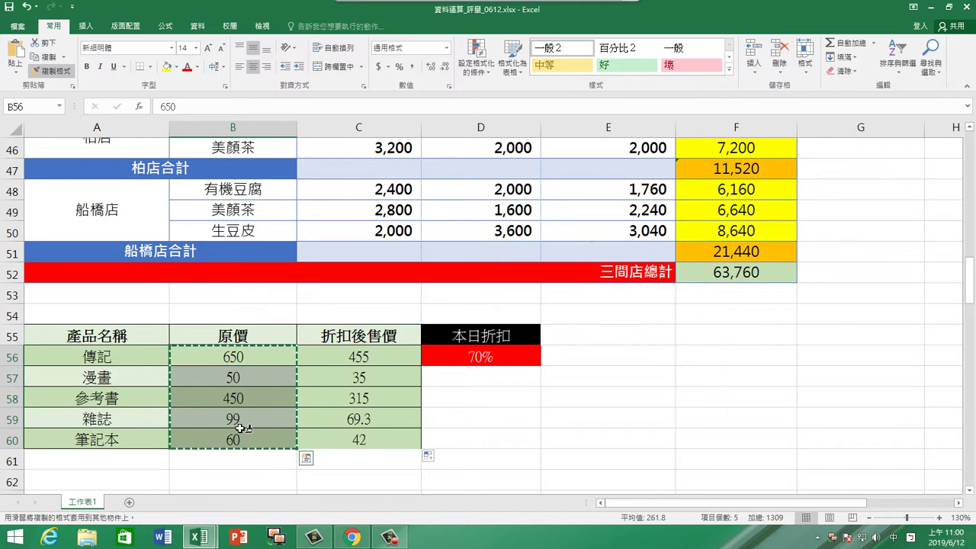
{"action": "left_click_drag", "start_coordinate": [387, 355], "coordinate": [388, 440]}
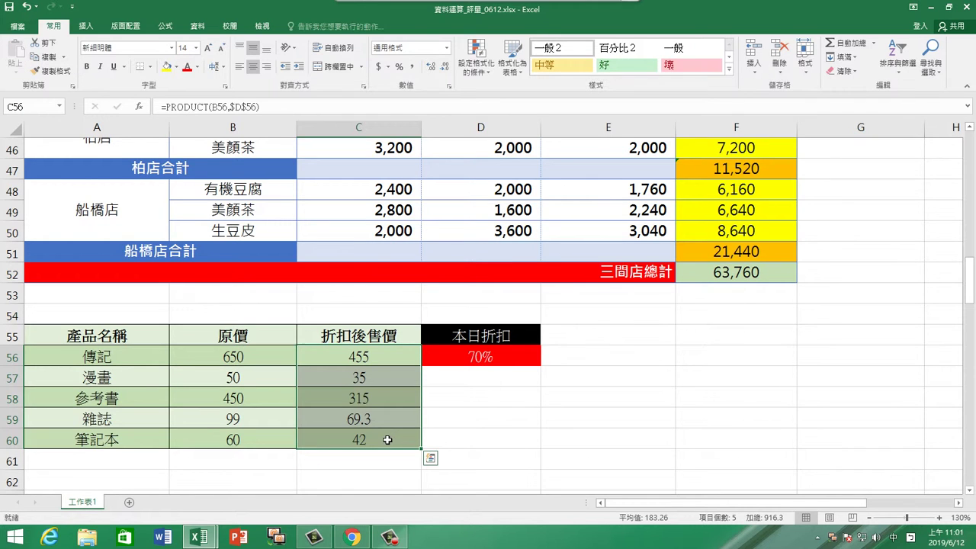
{"action": "left_click", "coordinate": [467, 445]}
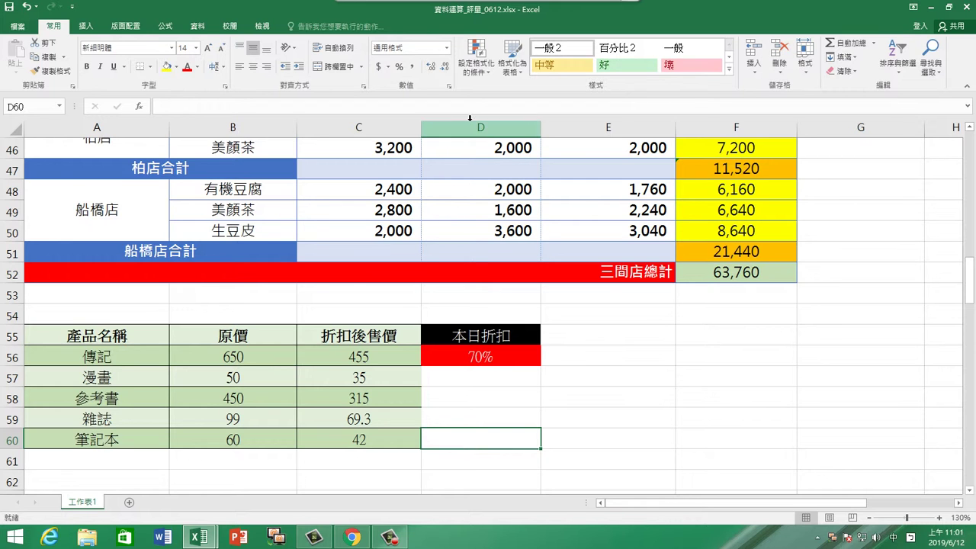
End the screen broadcast, minimize the TRBS10.0 window and return to the worksheet
{"action": "left_click", "coordinate": [602, 23]}
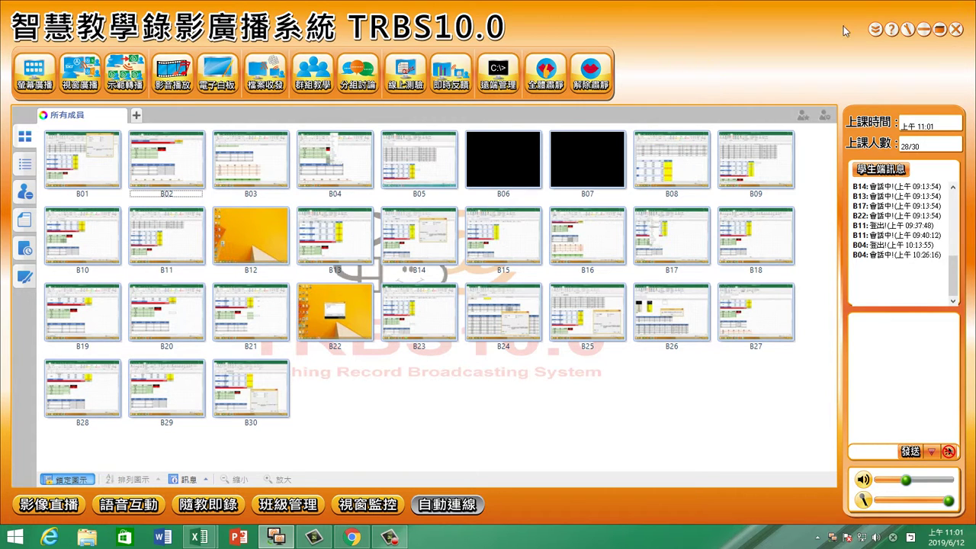
{"action": "left_click", "coordinate": [924, 29]}
{"action": "left_click", "coordinate": [645, 370]}
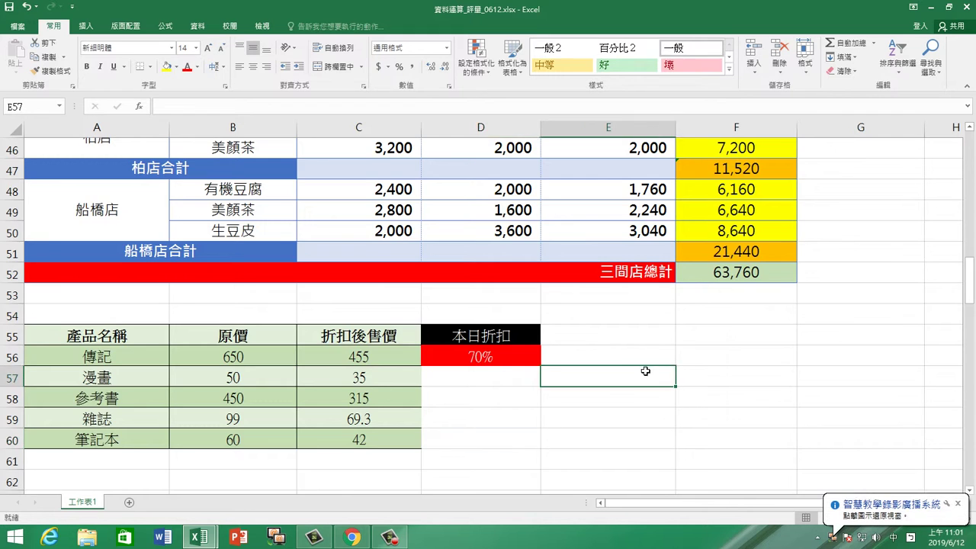
Look through the remaining exercise tables below the discount table, down to row 126, and return to the 購入可能數 table
{"action": "scroll", "coordinate": [655, 376], "scroll_direction": "down", "scroll_amount": 5}
{"action": "scroll", "coordinate": [736, 372], "scroll_direction": "down", "scroll_amount": 9}
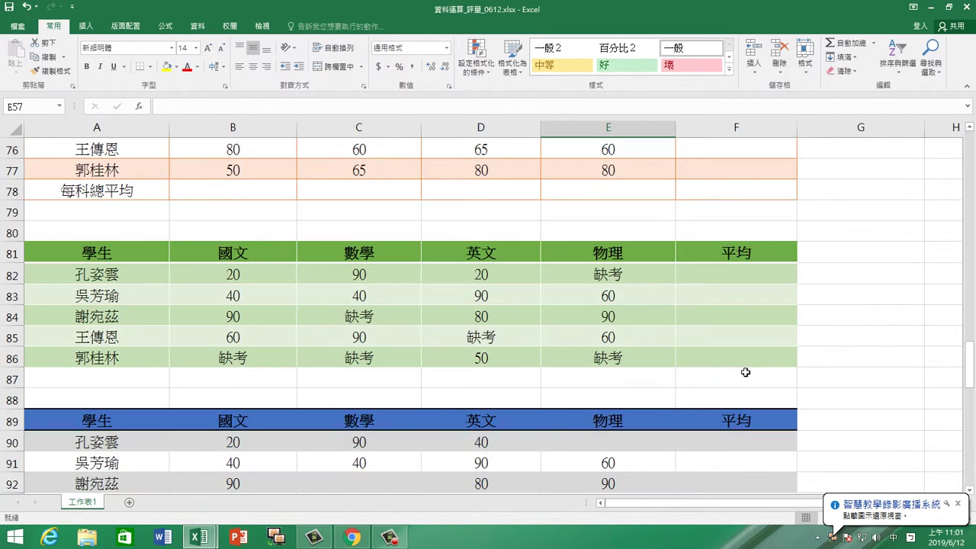
{"action": "scroll", "coordinate": [745, 372], "scroll_direction": "down", "scroll_amount": 11}
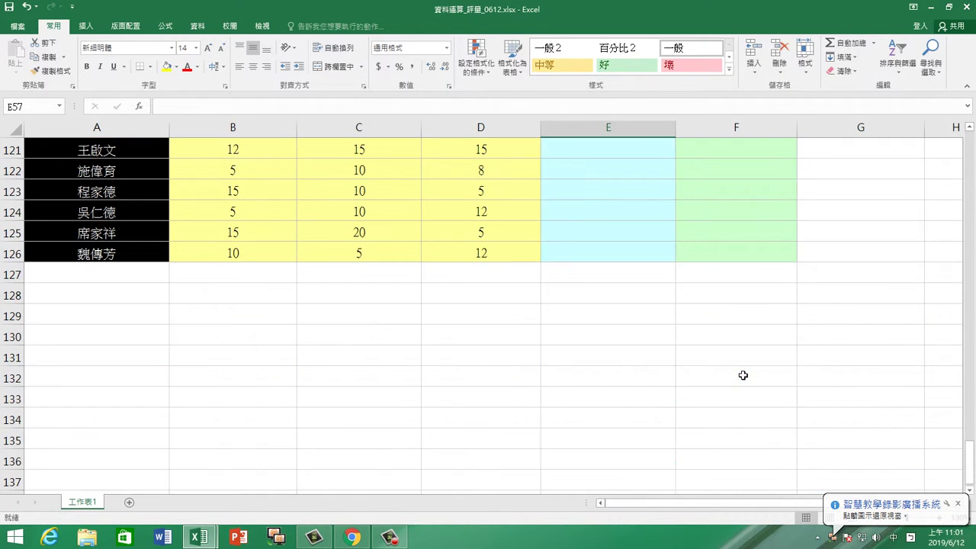
{"action": "scroll", "coordinate": [743, 376], "scroll_direction": "up", "scroll_amount": 3}
{"action": "scroll", "coordinate": [742, 376], "scroll_direction": "up", "scroll_amount": 19}
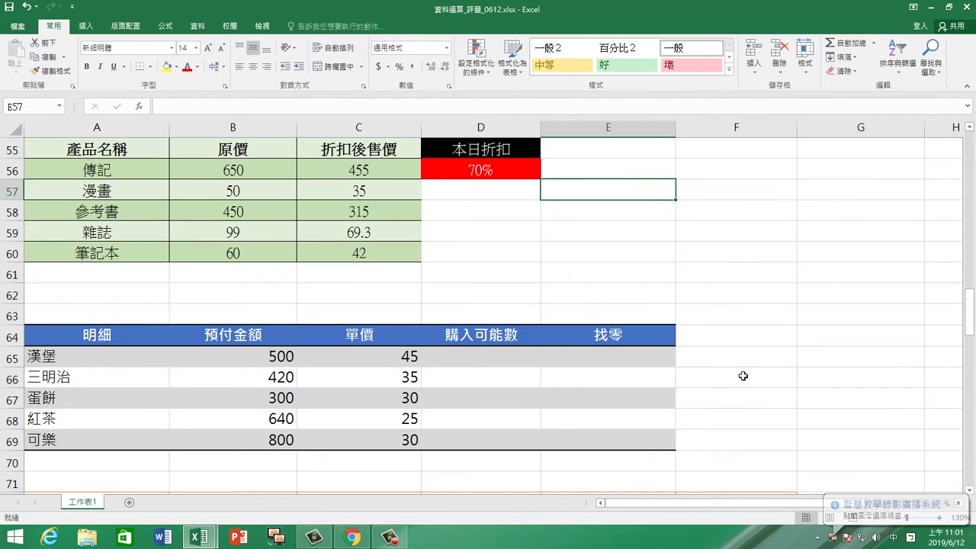
{"action": "scroll", "coordinate": [743, 376], "scroll_direction": "up", "scroll_amount": 2}
{"action": "scroll", "coordinate": [743, 376], "scroll_direction": "down", "scroll_amount": 2}
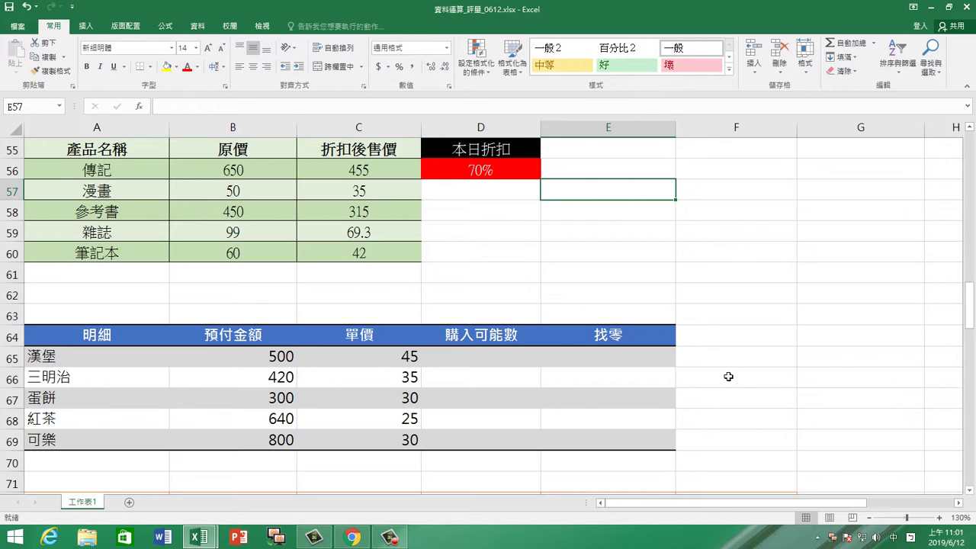
{"action": "scroll", "coordinate": [728, 376], "scroll_direction": "down", "scroll_amount": 2}
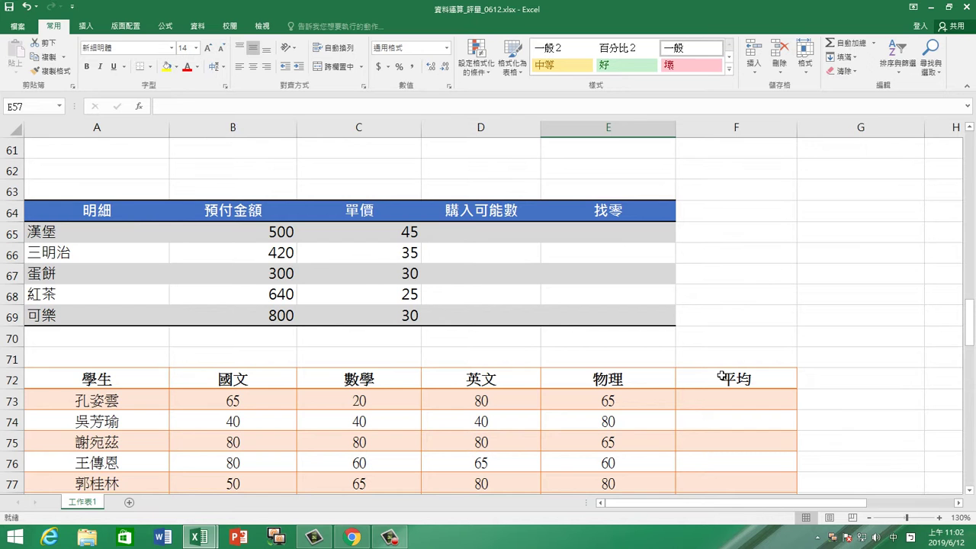
{"action": "scroll", "coordinate": [722, 376], "scroll_direction": "down", "scroll_amount": 1}
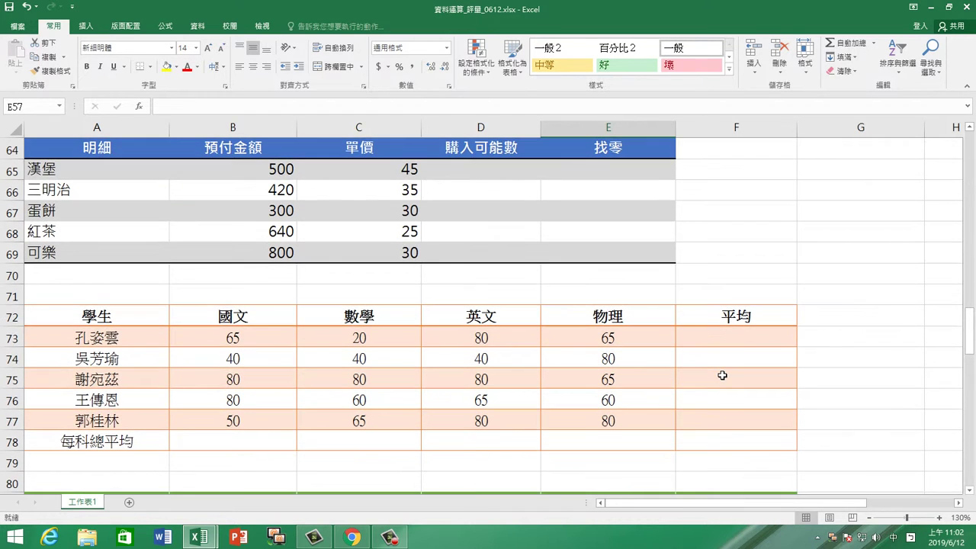
{"action": "scroll", "coordinate": [722, 376], "scroll_direction": "up", "scroll_amount": 3}
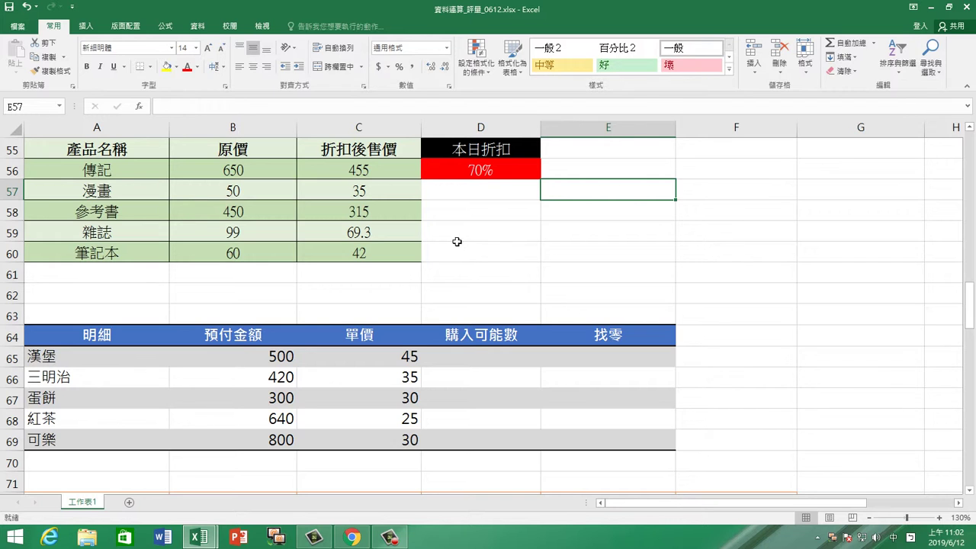
{"action": "left_click", "coordinate": [408, 207]}
{"action": "scroll", "coordinate": [394, 238], "scroll_direction": "up", "scroll_amount": 4}
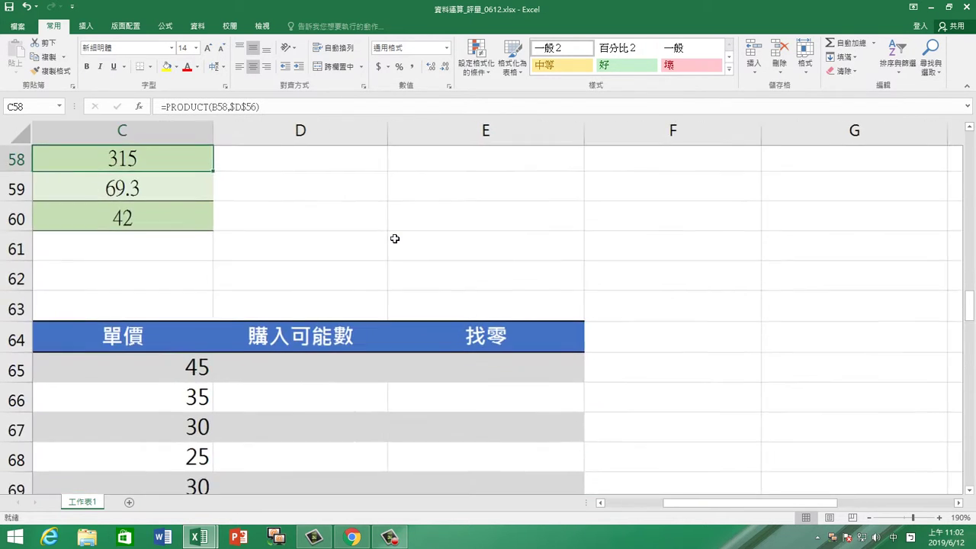
{"action": "scroll", "coordinate": [394, 238], "scroll_direction": "up", "scroll_amount": 4}
{"action": "scroll", "coordinate": [394, 239], "scroll_direction": "left", "scroll_amount": 1}
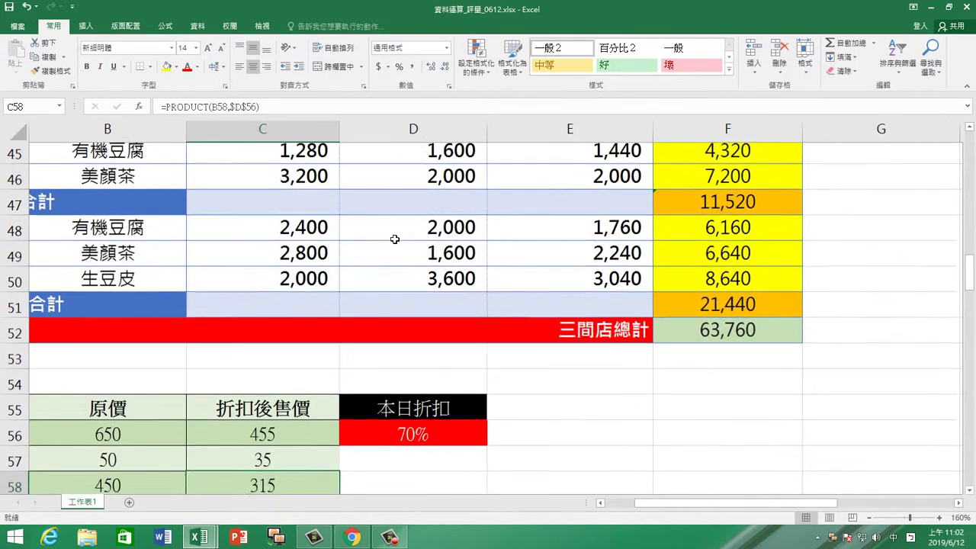
{"action": "scroll", "coordinate": [394, 239], "scroll_direction": "down", "scroll_amount": 2}
{"action": "scroll", "coordinate": [395, 240], "scroll_direction": "down", "scroll_amount": 1}
{"action": "scroll", "coordinate": [394, 239], "scroll_direction": "down", "scroll_amount": 2}
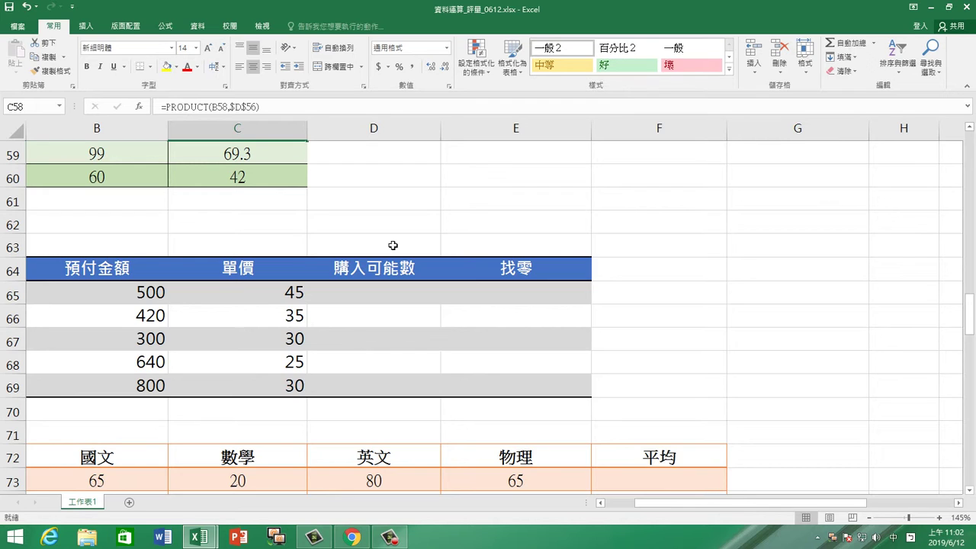
Check the screen recorder and minimize it, and switch to TRBS10.0 to restart the 螢幕廣播 screen broadcast
{"action": "left_click", "coordinate": [390, 538]}
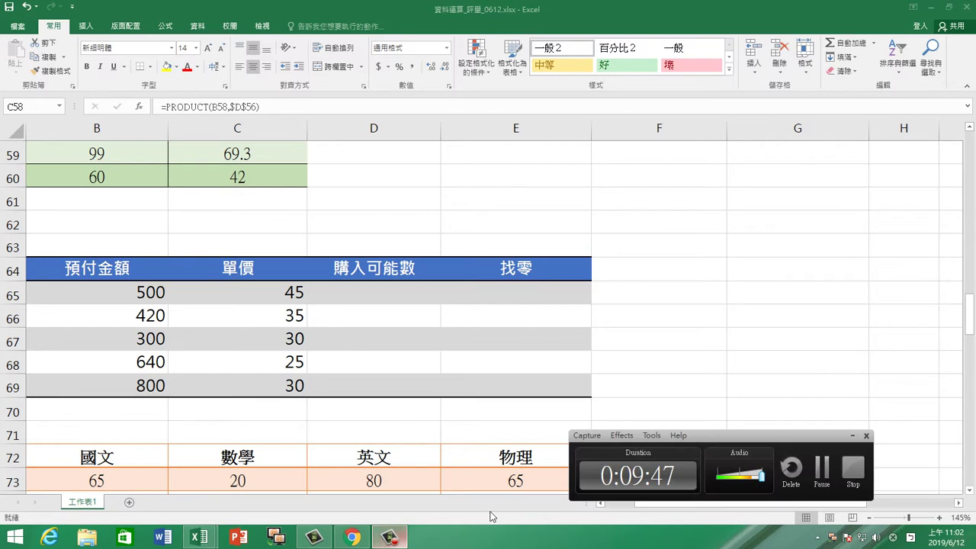
{"action": "left_click", "coordinate": [852, 437]}
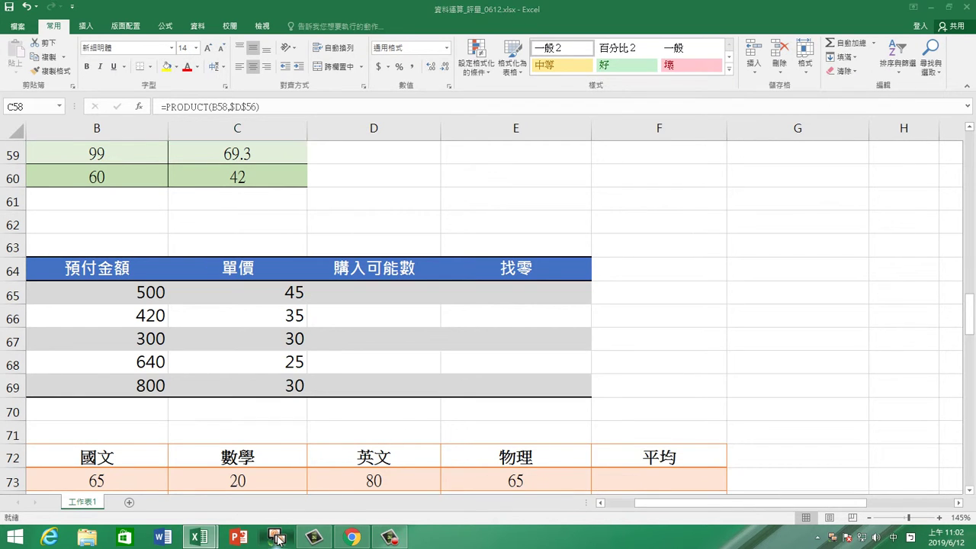
{"action": "left_click", "coordinate": [276, 538]}
{"action": "left_click", "coordinate": [276, 537]}
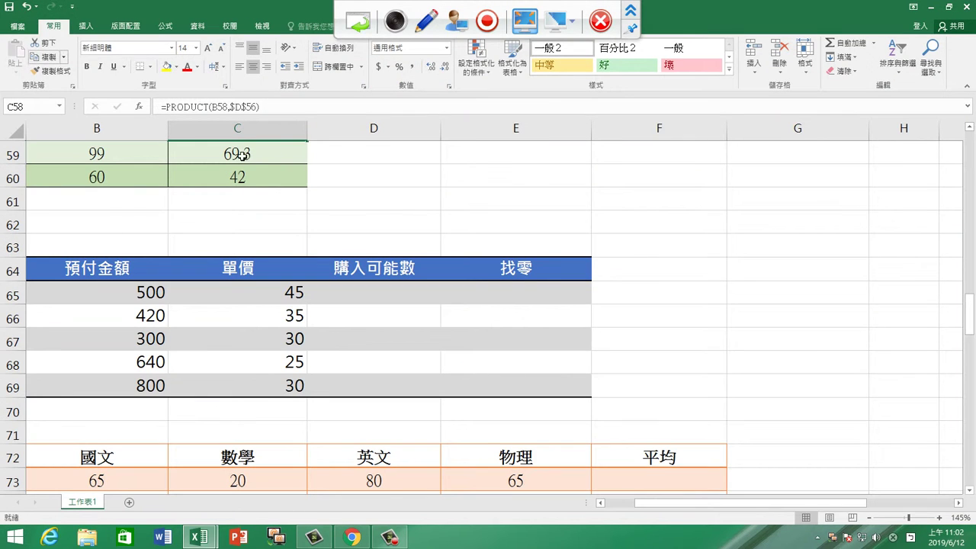
Enter a QUOTIENT formula in D65 with B65 as the numerator and C65 as the denominator
{"action": "left_click_drag", "start_coordinate": [653, 505], "coordinate": [555, 488]}
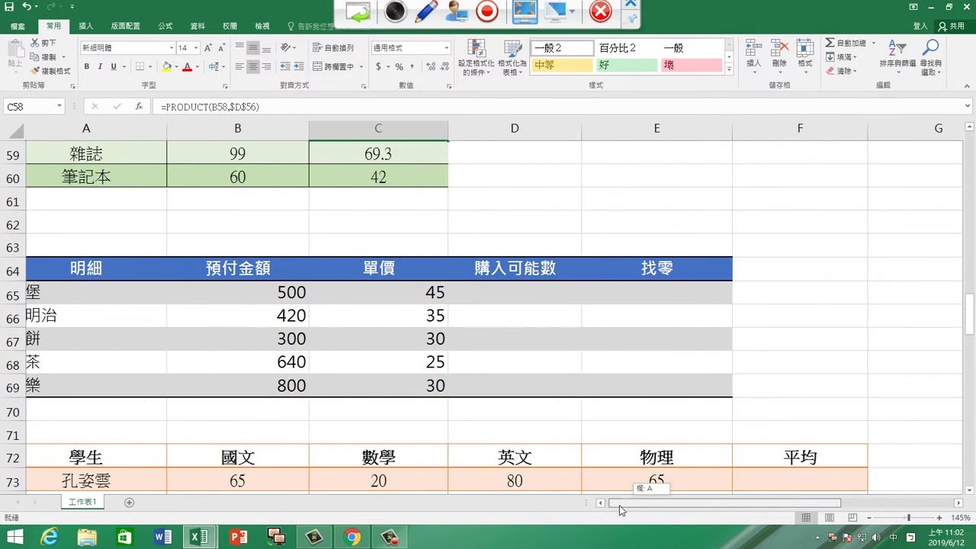
{"action": "left_click", "coordinate": [541, 291]}
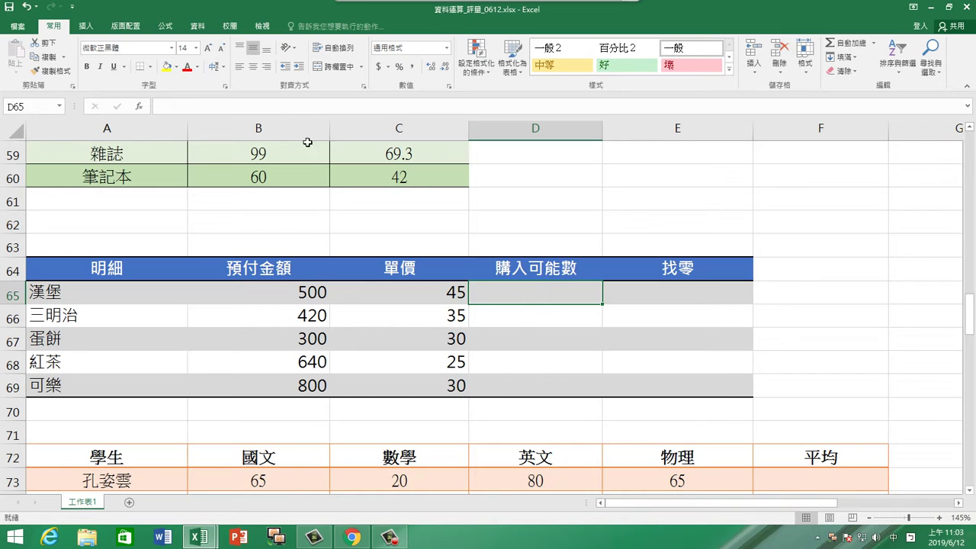
{"action": "left_click", "coordinate": [167, 27]}
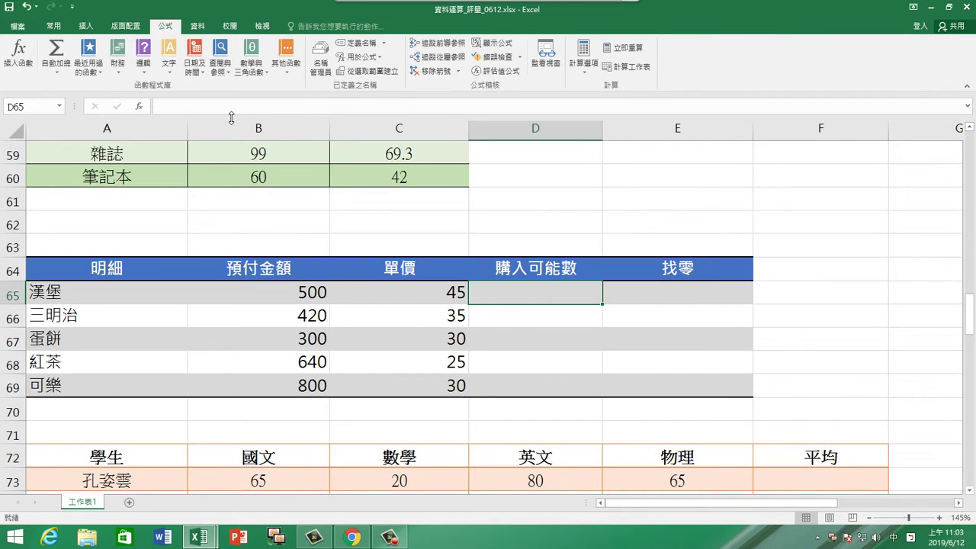
{"action": "left_click", "coordinate": [253, 69]}
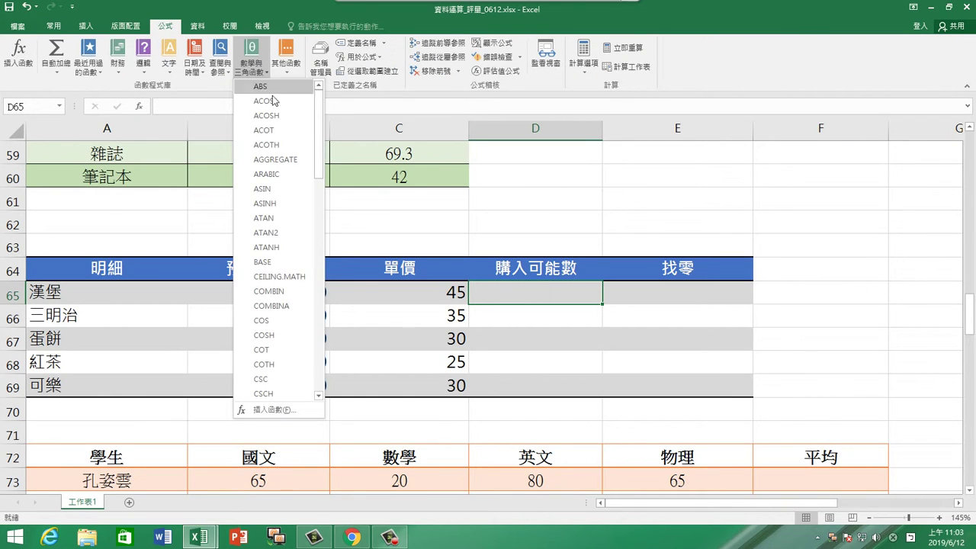
{"action": "left_click_drag", "start_coordinate": [315, 135], "coordinate": [329, 241]}
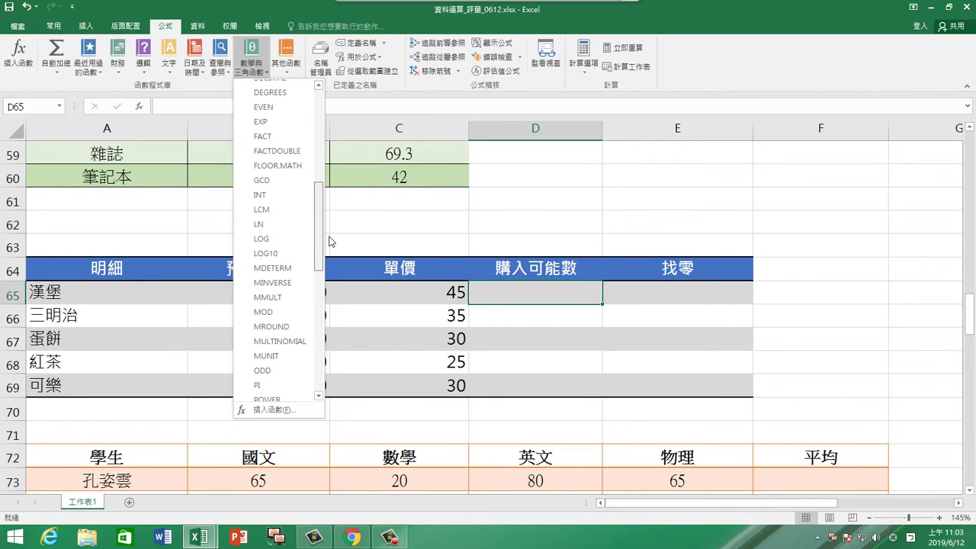
{"action": "scroll", "coordinate": [319, 262], "scroll_direction": "down", "scroll_amount": 5}
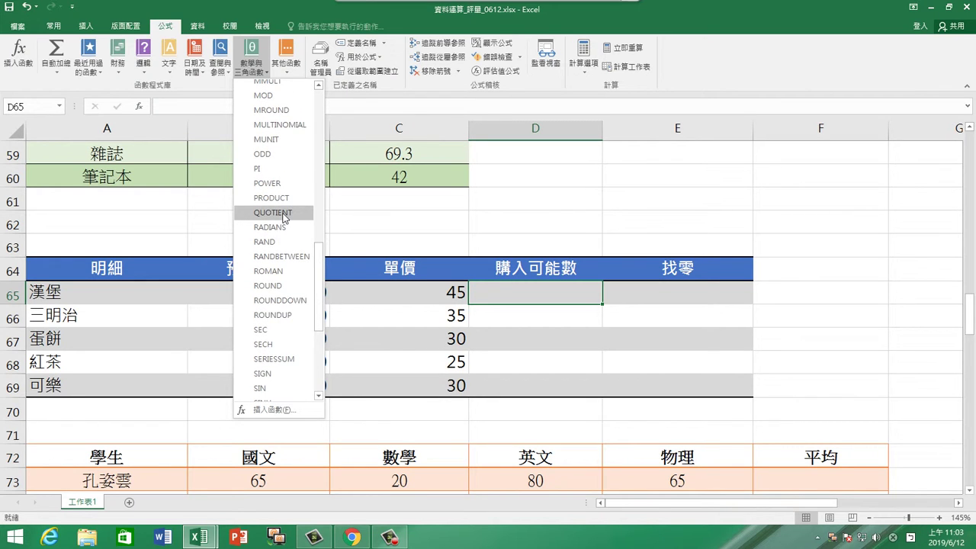
{"action": "left_click", "coordinate": [283, 218]}
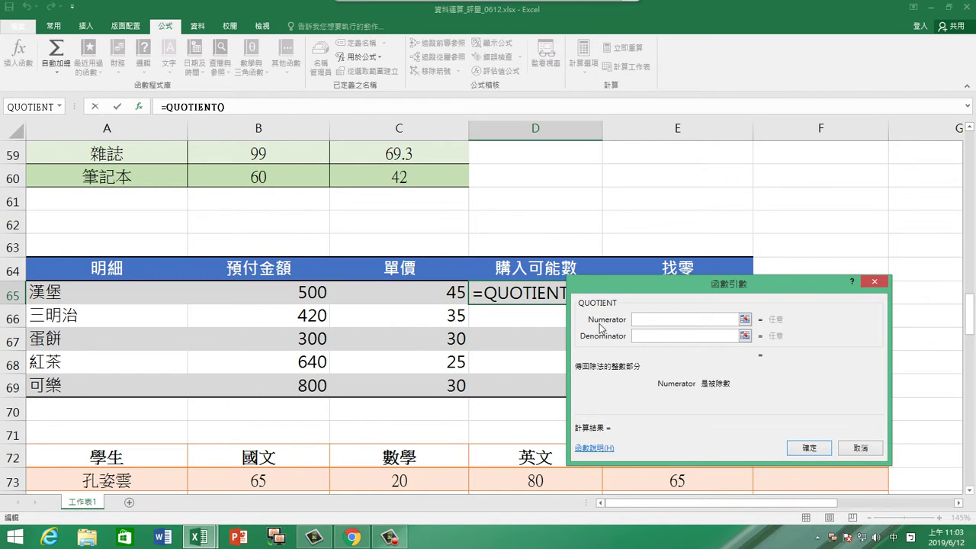
{"action": "left_click_drag", "start_coordinate": [585, 359], "coordinate": [577, 374]}
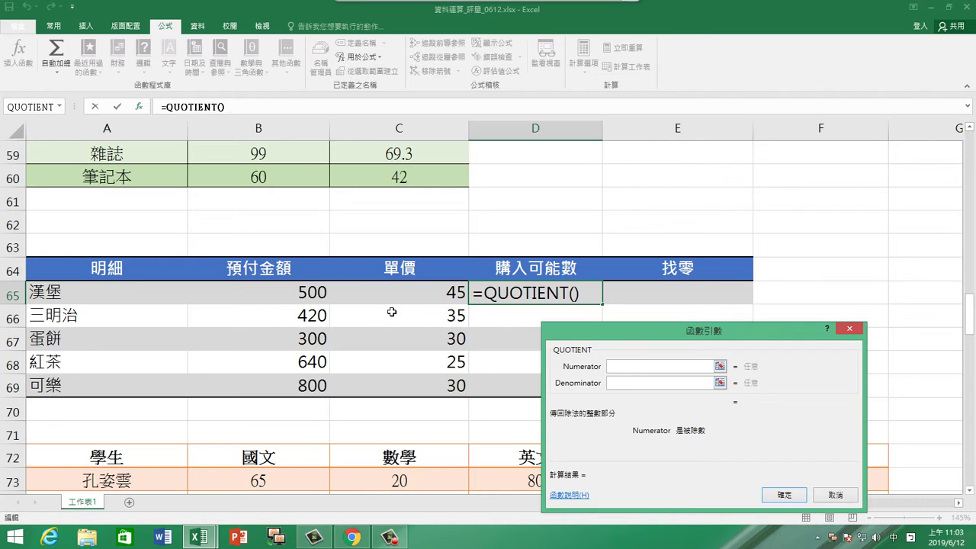
{"action": "left_click", "coordinate": [304, 293]}
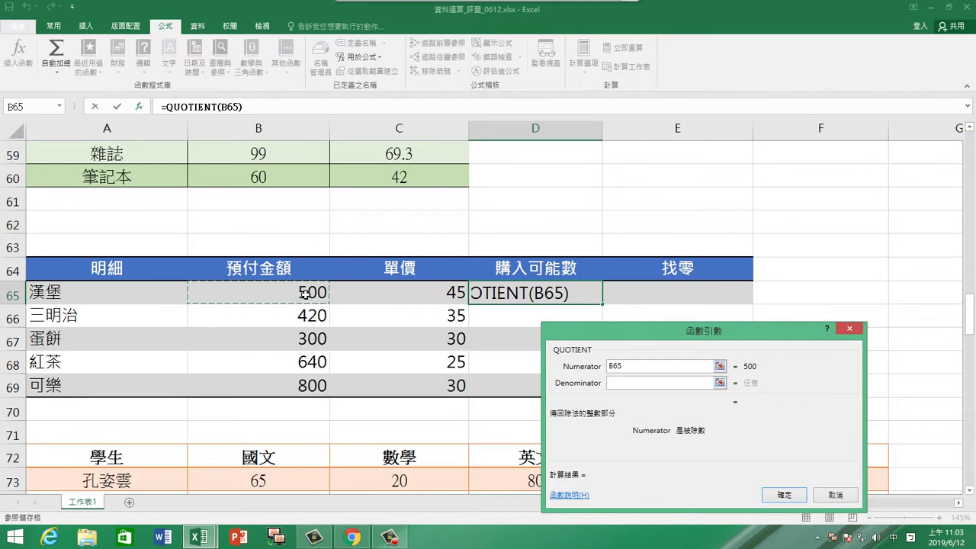
{"action": "left_click", "coordinate": [632, 384]}
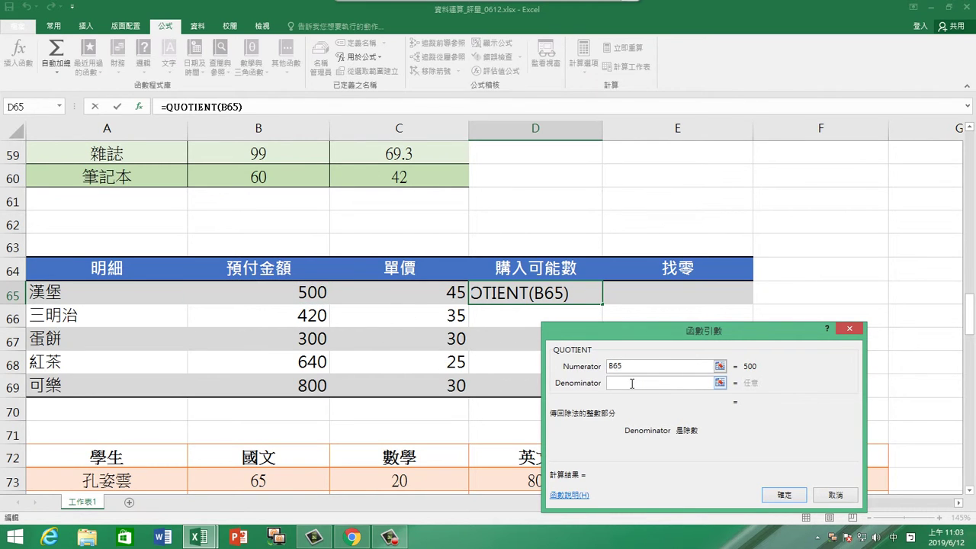
{"action": "left_click", "coordinate": [437, 292]}
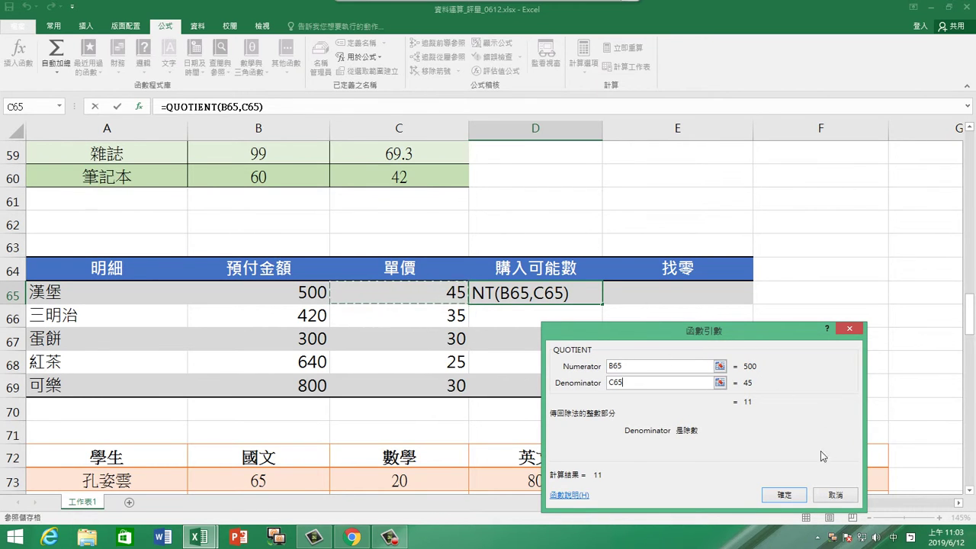
{"action": "left_click", "coordinate": [793, 495]}
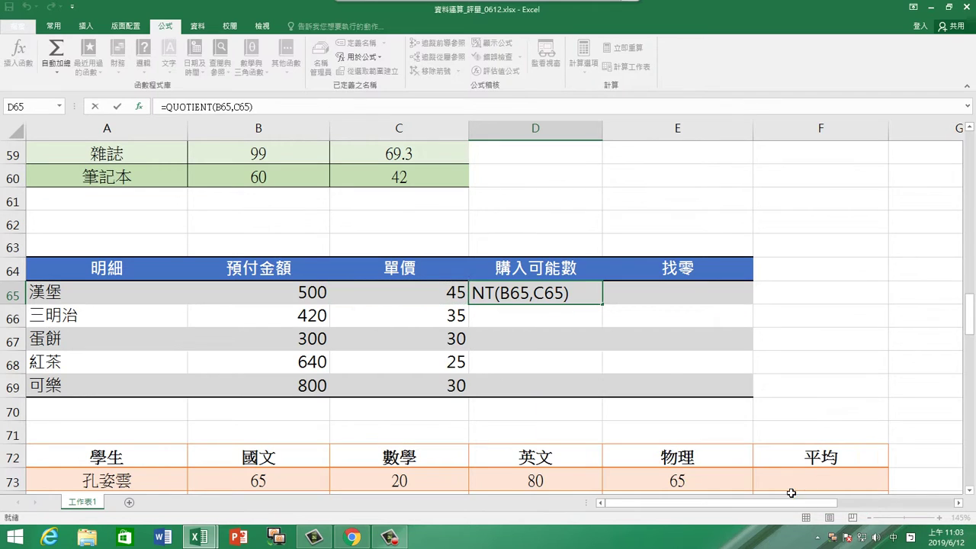
Copy the QUOTIENT formula from D65 and paste only the formula into D66:D69
{"action": "right_click", "coordinate": [574, 296]}
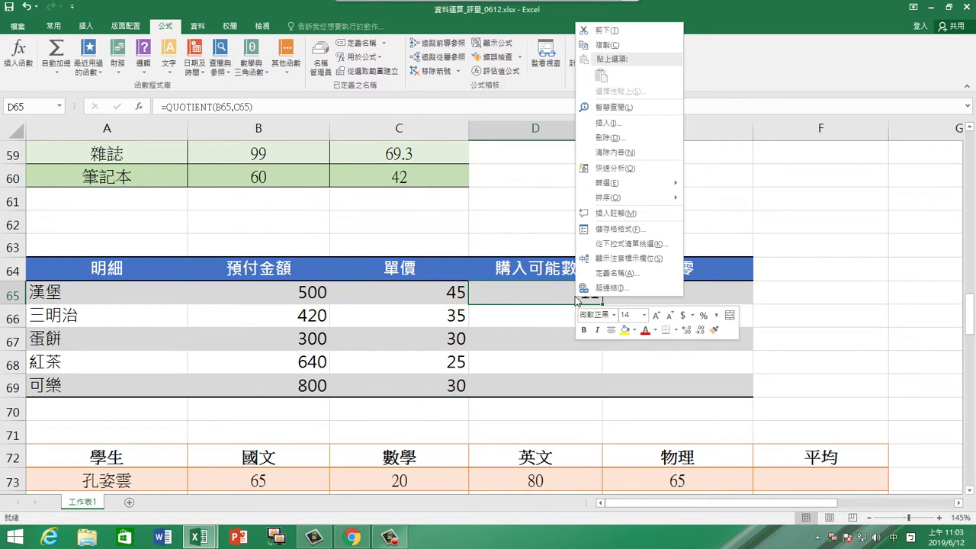
{"action": "left_click", "coordinate": [610, 46]}
{"action": "left_click_drag", "start_coordinate": [544, 316], "coordinate": [547, 392]}
{"action": "right_click", "coordinate": [547, 391]}
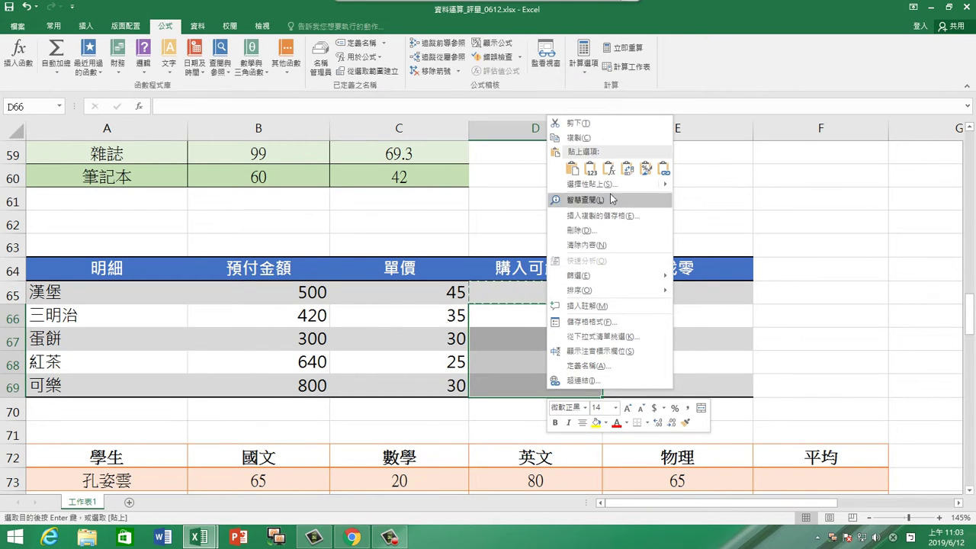
{"action": "left_click", "coordinate": [609, 168]}
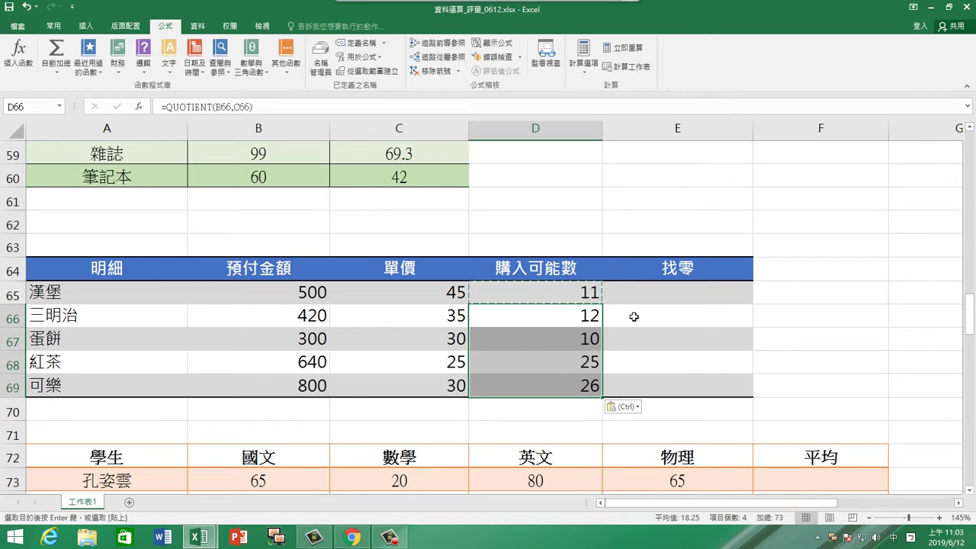
{"action": "key", "text": "Escape"}
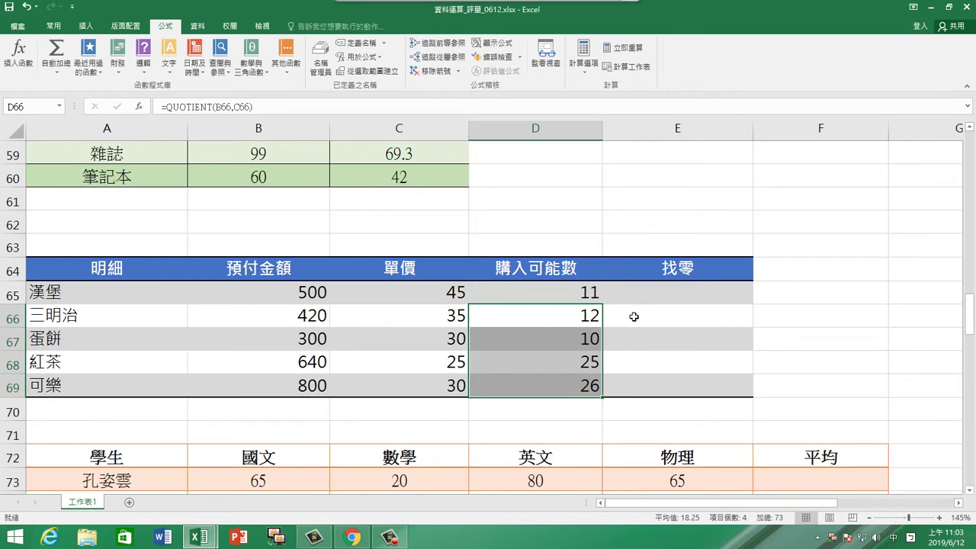
Enter a MOD formula in the 找零 cell E65 with B65 as the number and C65 as the divisor
{"action": "left_click", "coordinate": [670, 295]}
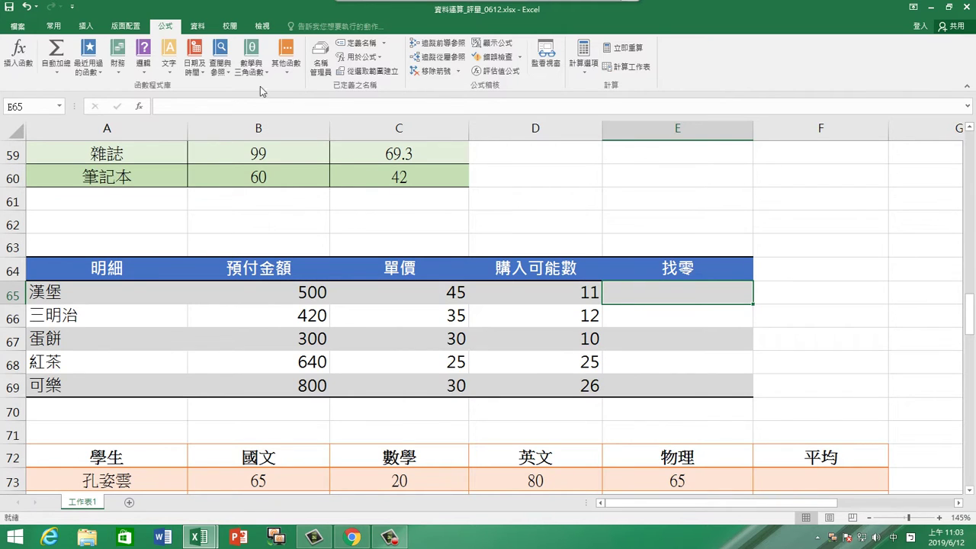
{"action": "left_click", "coordinate": [251, 61]}
{"action": "left_click_drag", "start_coordinate": [321, 137], "coordinate": [321, 243]}
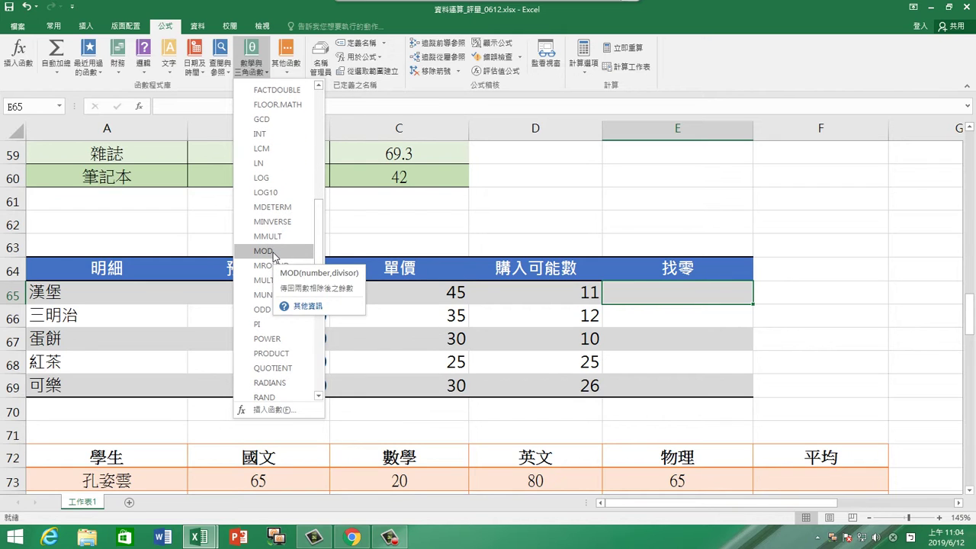
{"action": "left_click", "coordinate": [273, 252]}
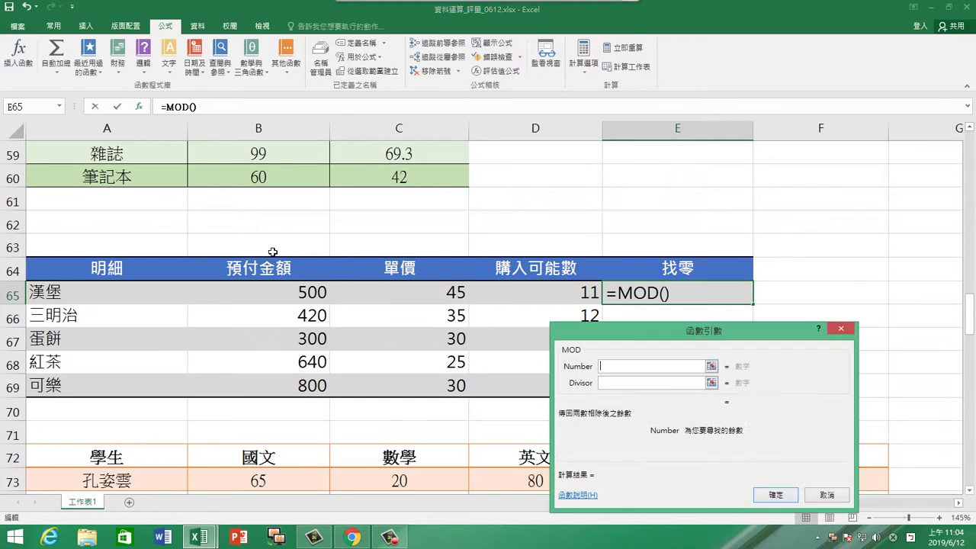
{"action": "left_click_drag", "start_coordinate": [695, 356], "coordinate": [727, 353]}
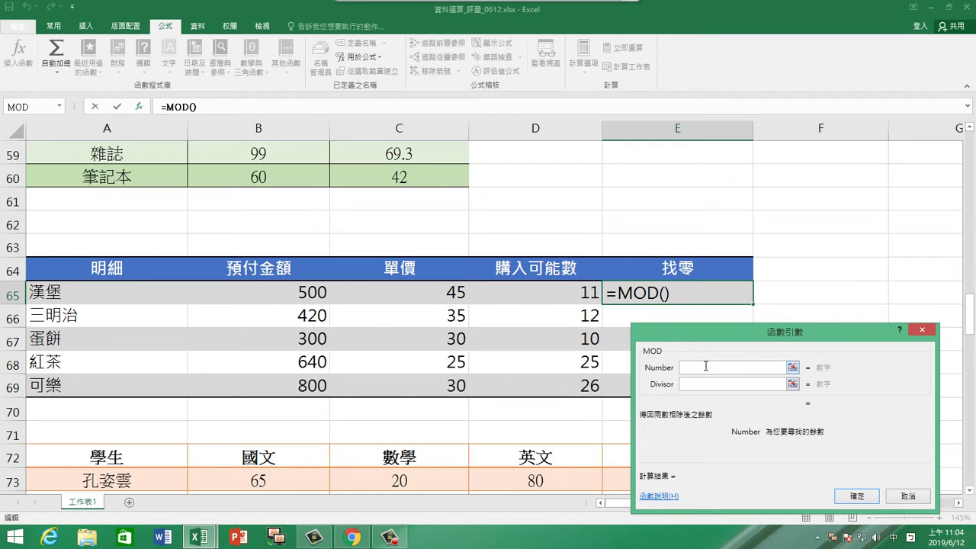
{"action": "left_click", "coordinate": [305, 294]}
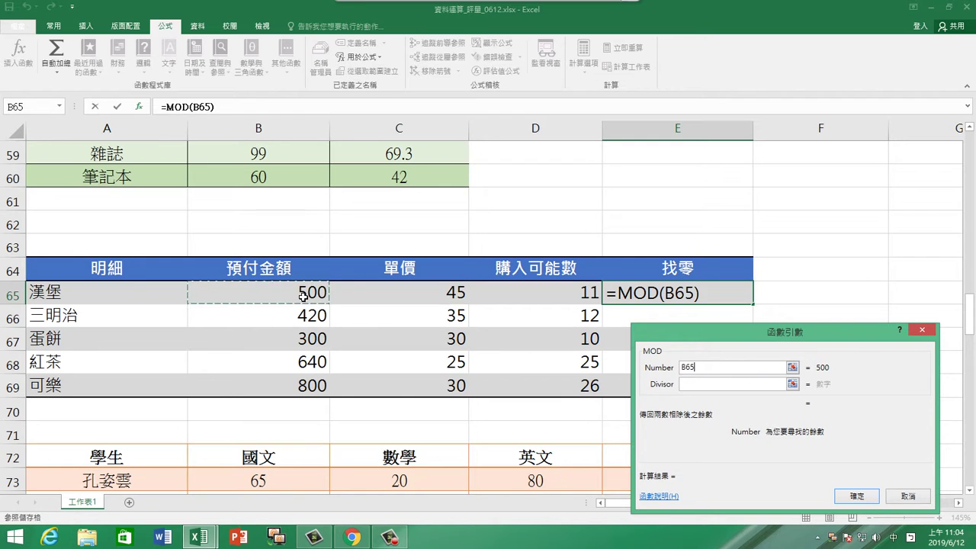
{"action": "left_click", "coordinate": [692, 384]}
{"action": "left_click", "coordinate": [438, 294]}
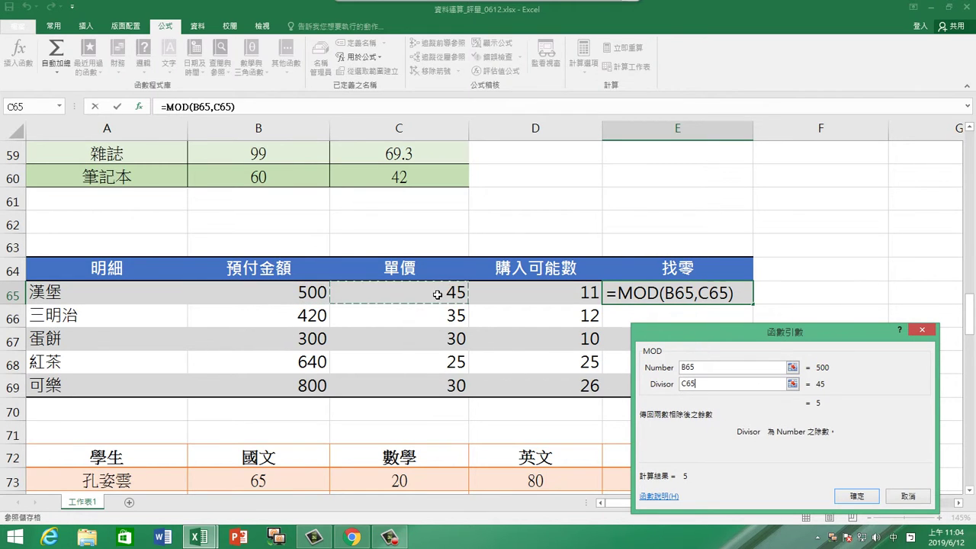
{"action": "left_click", "coordinate": [857, 495]}
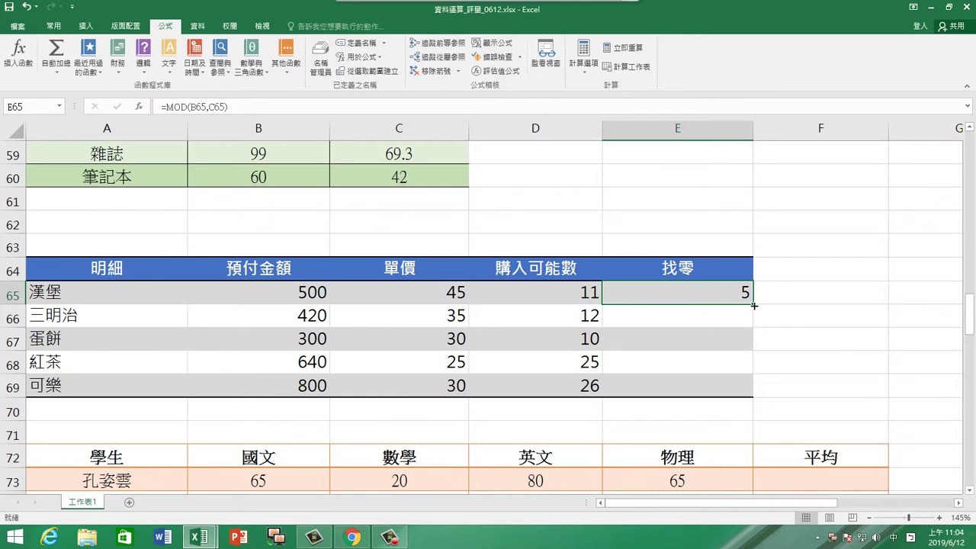
Copy the MOD formula from E65 and paste only the formula into E66:E69
{"action": "right_click", "coordinate": [706, 298]}
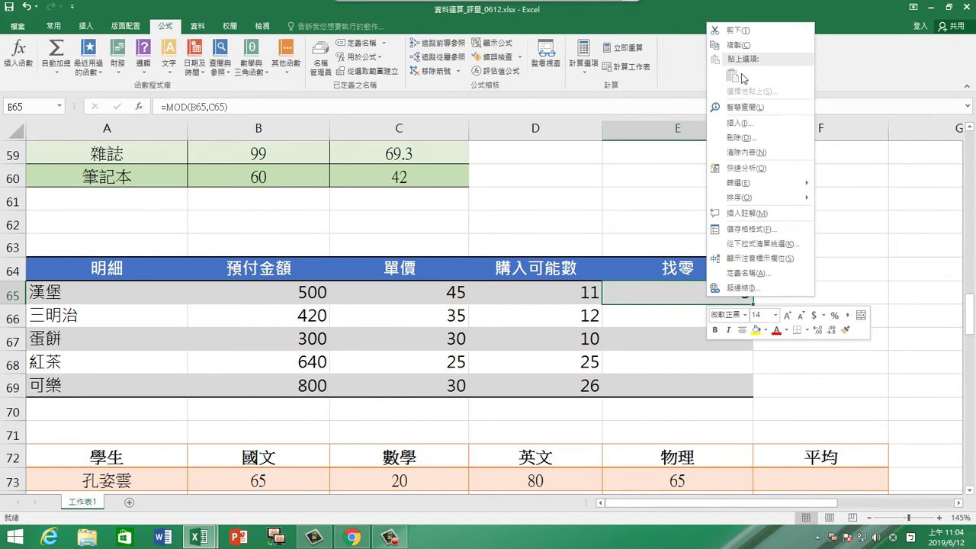
{"action": "left_click", "coordinate": [743, 46]}
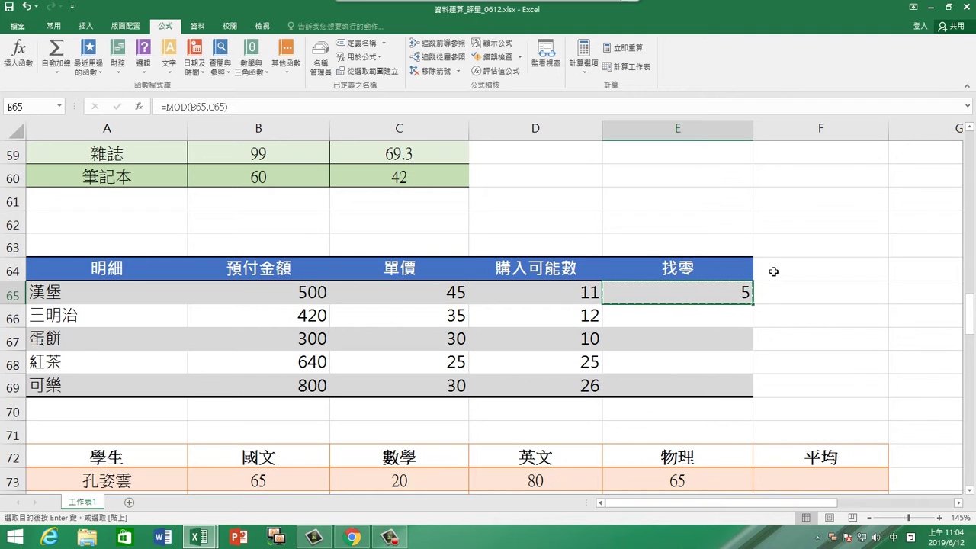
{"action": "left_click_drag", "start_coordinate": [716, 310], "coordinate": [714, 389]}
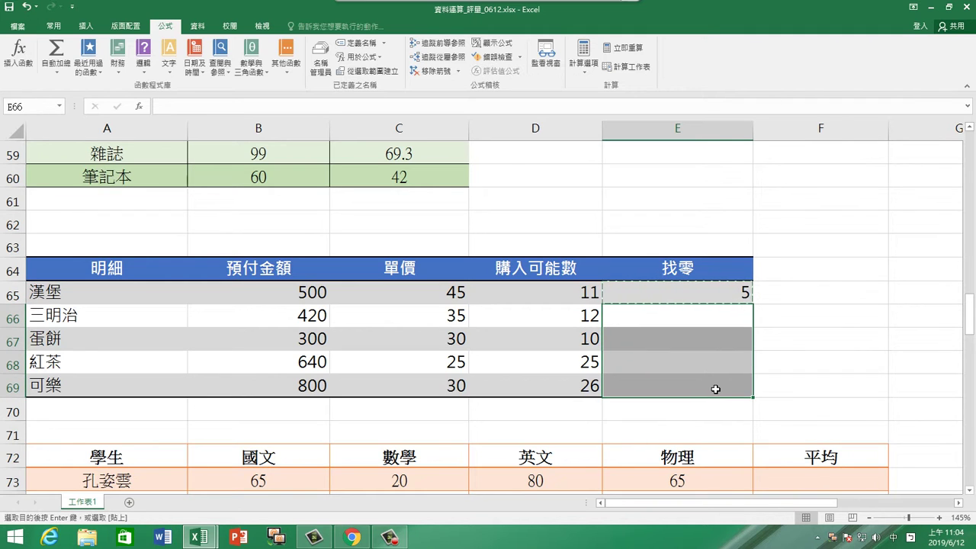
{"action": "right_click", "coordinate": [714, 388]}
{"action": "left_click", "coordinate": [779, 168]}
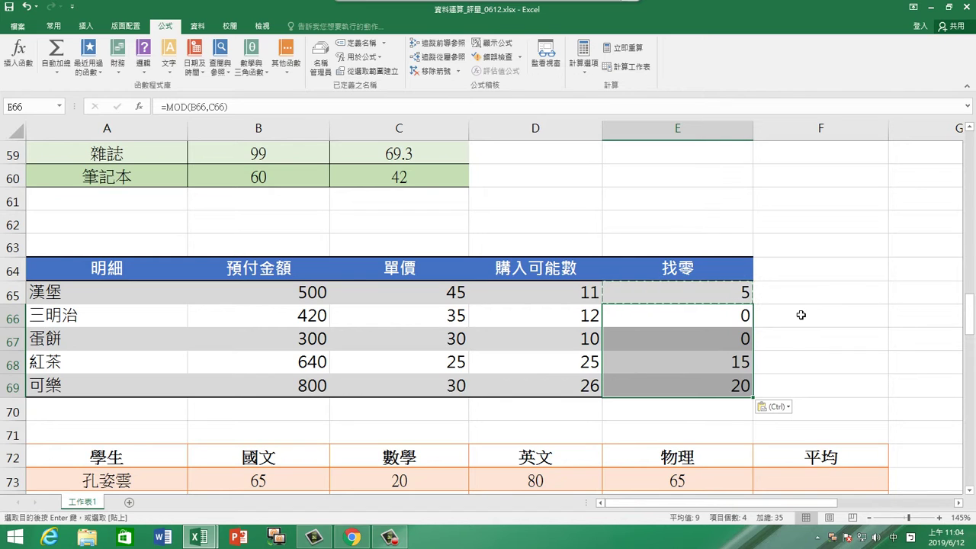
{"action": "key", "text": "Escape"}
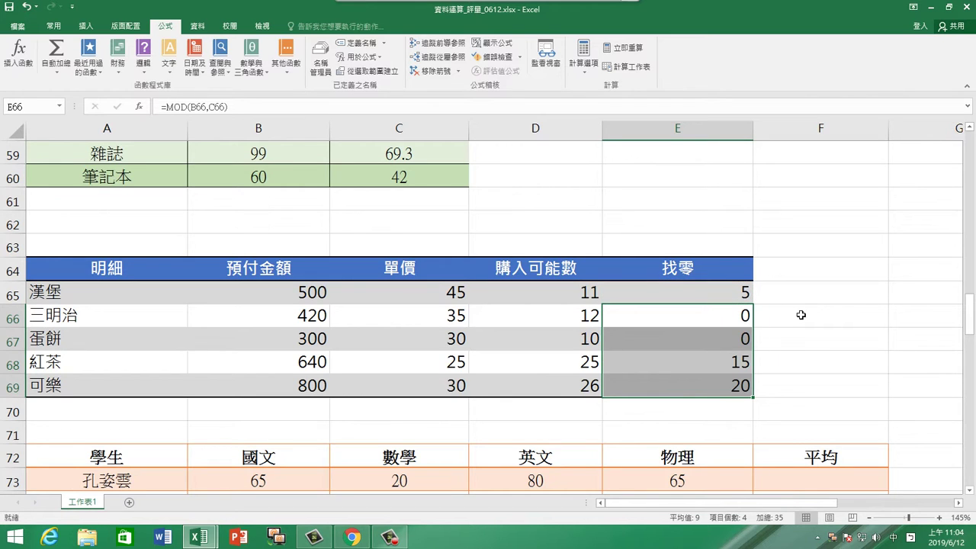
{"action": "left_click", "coordinate": [800, 315]}
Examine the three student score tables in rows 72 to 94, including the 缺考 entries and the blank scores in B90:E94
{"action": "scroll", "coordinate": [800, 314], "scroll_direction": "down", "scroll_amount": 3}
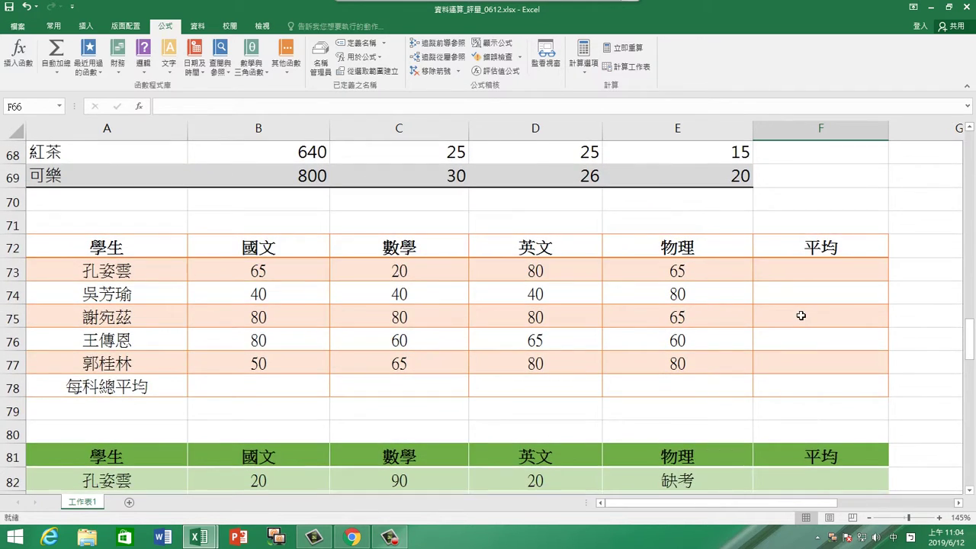
{"action": "scroll", "coordinate": [801, 314], "scroll_direction": "down", "scroll_amount": 4}
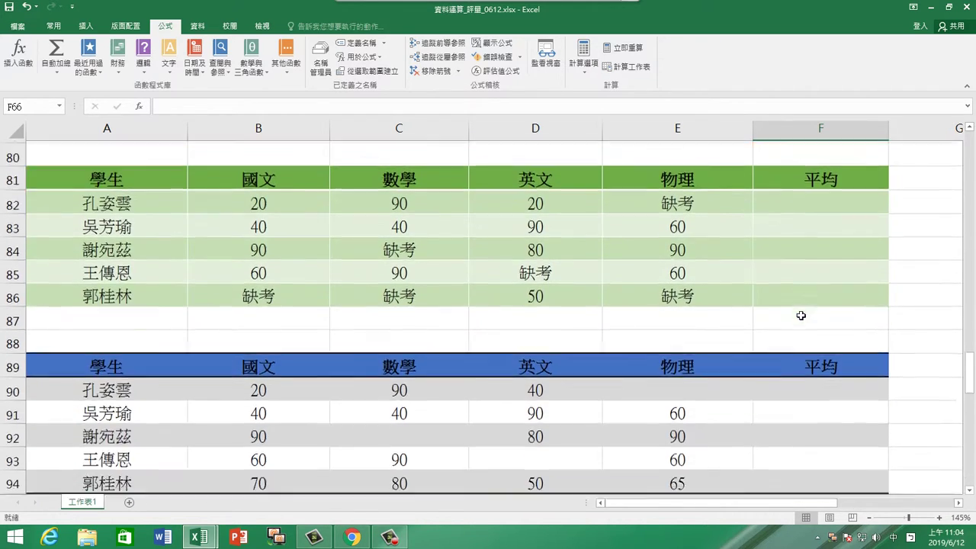
{"action": "scroll", "coordinate": [801, 315], "scroll_direction": "down", "scroll_amount": 2}
{"action": "scroll", "coordinate": [801, 314], "scroll_direction": "up", "scroll_amount": 1}
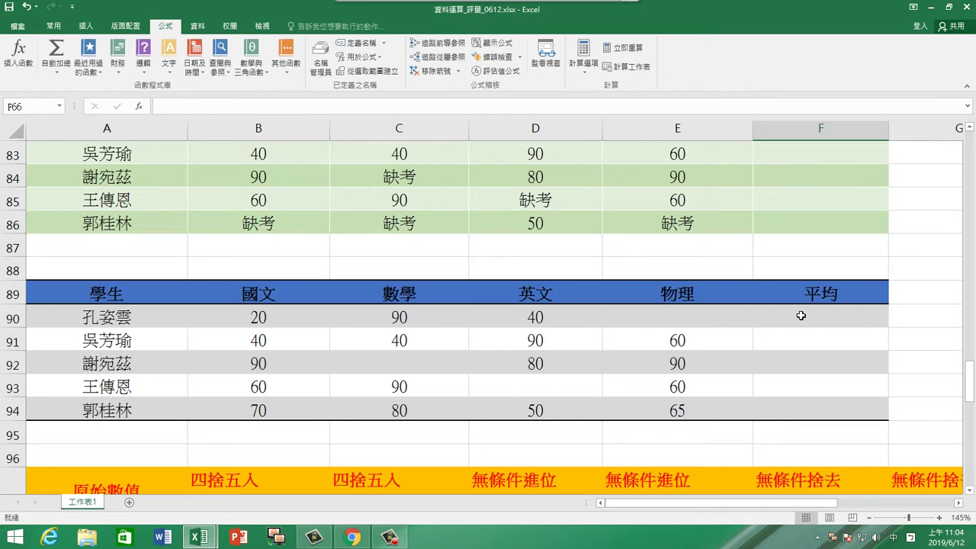
{"action": "scroll", "coordinate": [801, 315], "scroll_direction": "up", "scroll_amount": 4}
{"action": "scroll", "coordinate": [801, 317], "scroll_direction": "down", "scroll_amount": 2}
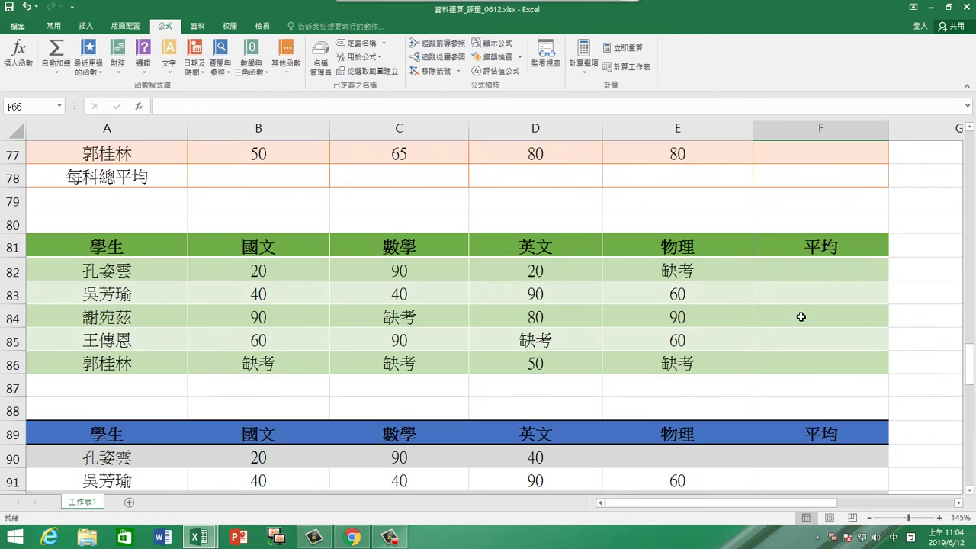
{"action": "scroll", "coordinate": [801, 316], "scroll_direction": "down", "scroll_amount": 3}
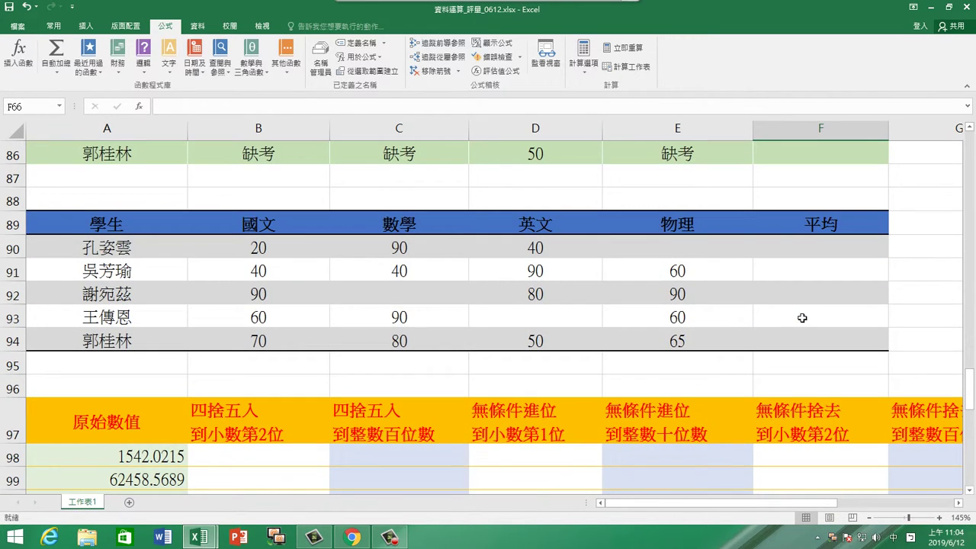
{"action": "left_click_drag", "start_coordinate": [282, 251], "coordinate": [690, 340]}
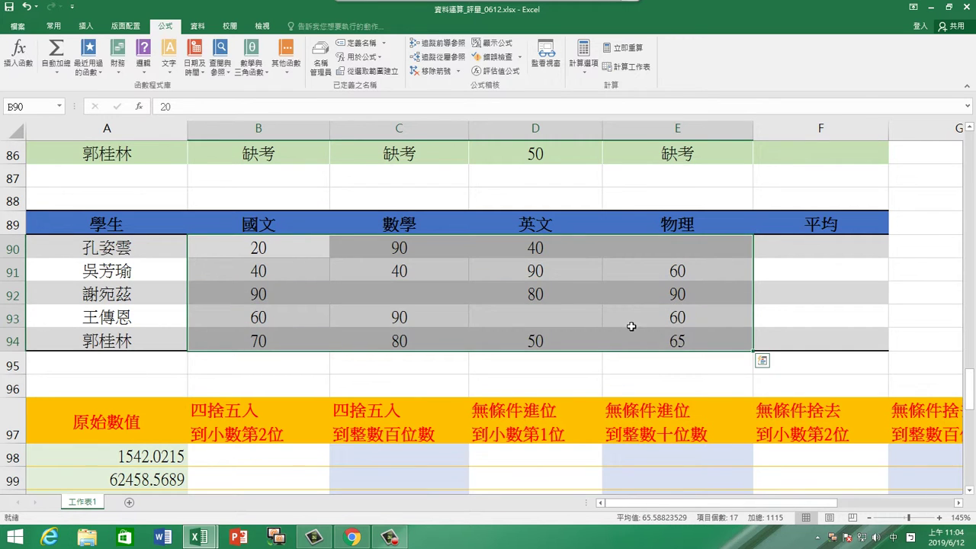
{"action": "left_click", "coordinate": [556, 316]}
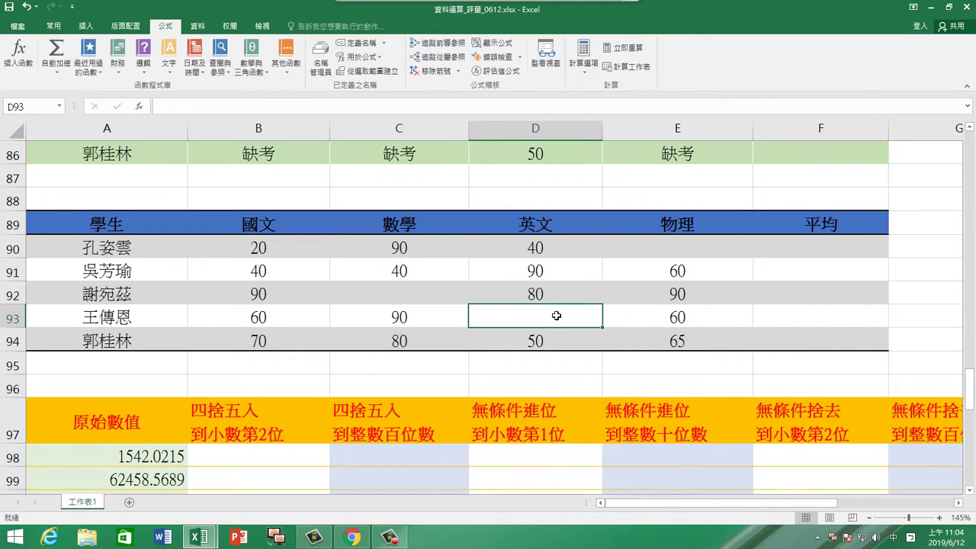
Review the scores in B90:E94, including the blank cell D93, and compare the table with the two score tables above it
{"action": "left_click_drag", "start_coordinate": [272, 249], "coordinate": [645, 337]}
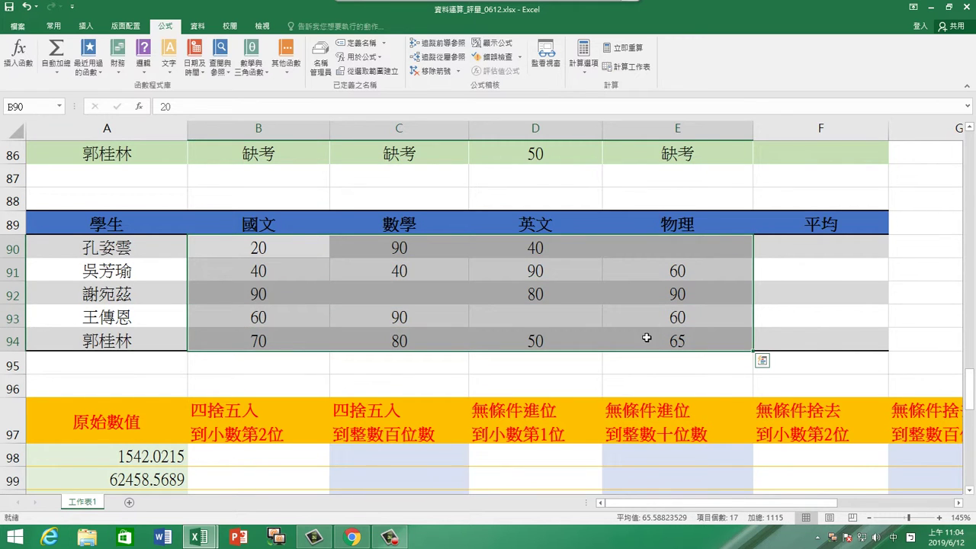
{"action": "left_click", "coordinate": [568, 319]}
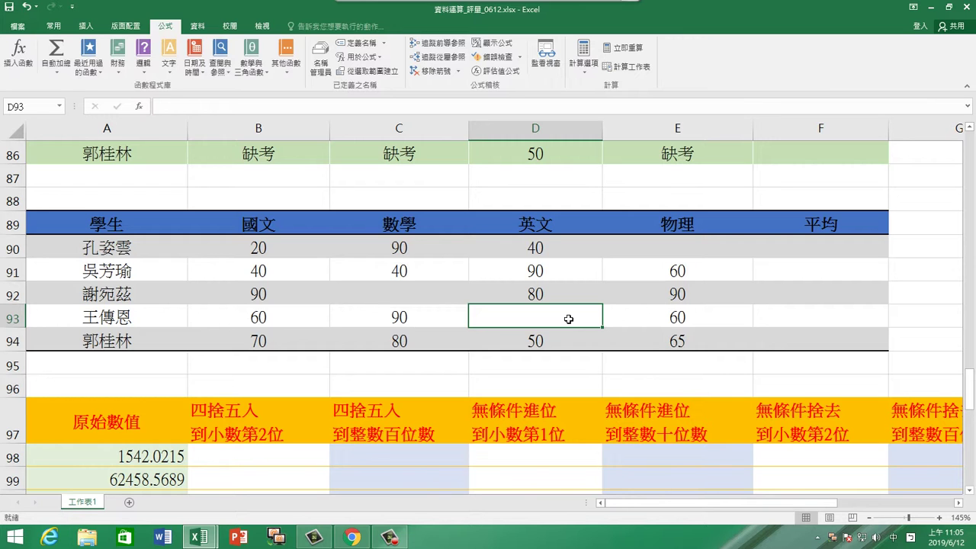
{"action": "scroll", "coordinate": [695, 327], "scroll_direction": "up", "scroll_amount": 5}
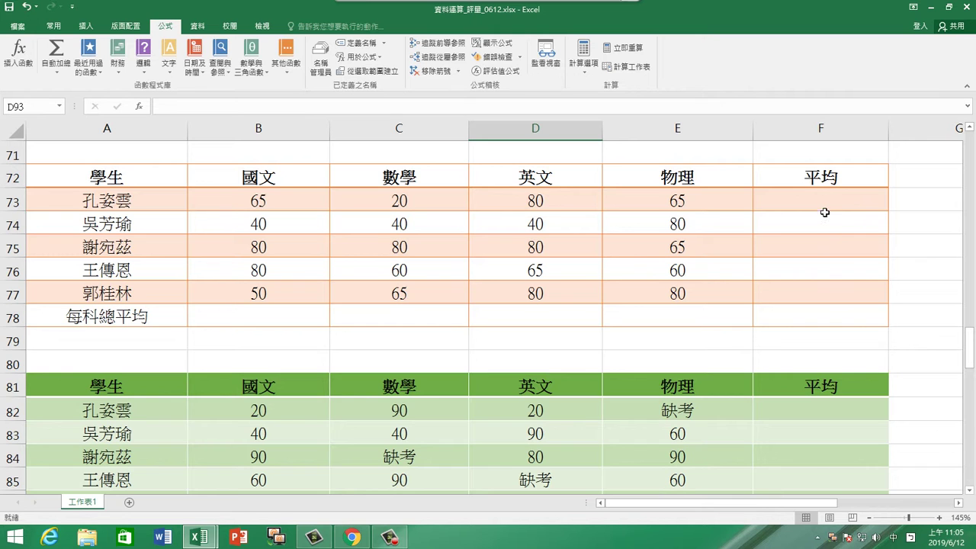
{"action": "scroll", "coordinate": [826, 229], "scroll_direction": "down", "scroll_amount": 2}
{"action": "scroll", "coordinate": [825, 287], "scroll_direction": "down", "scroll_amount": 2}
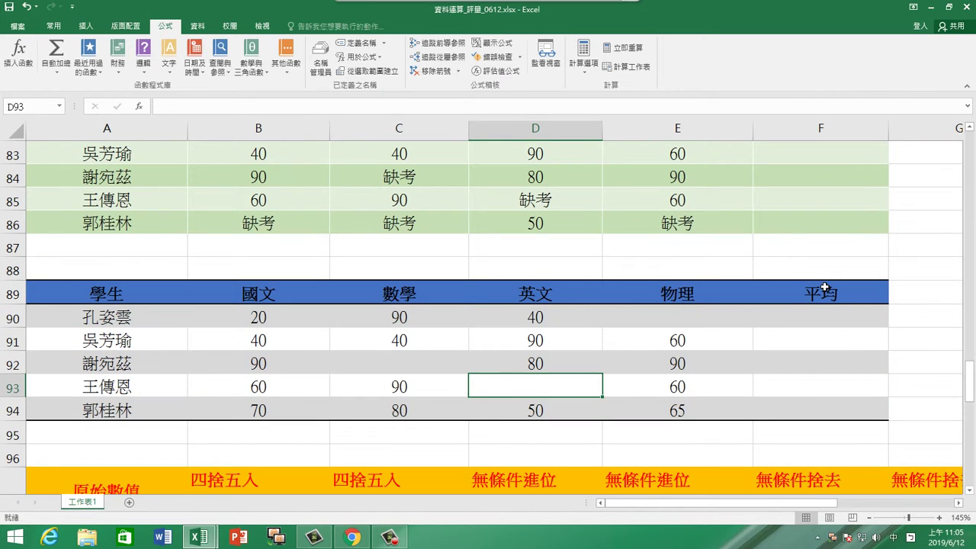
Enter an AVERAGE formula over B73:E73 in the first student's 平均 cell F73
{"action": "scroll", "coordinate": [825, 287], "scroll_direction": "up", "scroll_amount": 5}
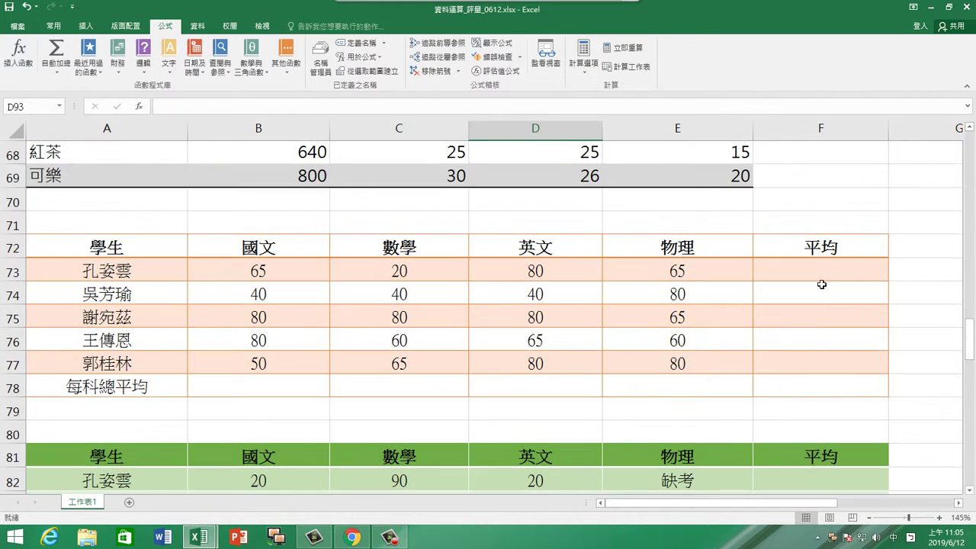
{"action": "left_click", "coordinate": [818, 271]}
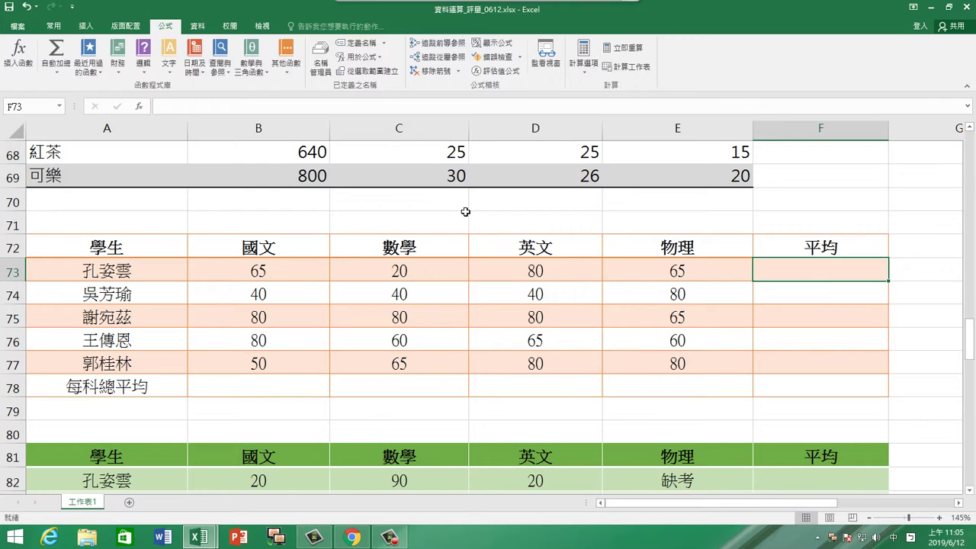
{"action": "left_click", "coordinate": [288, 70]}
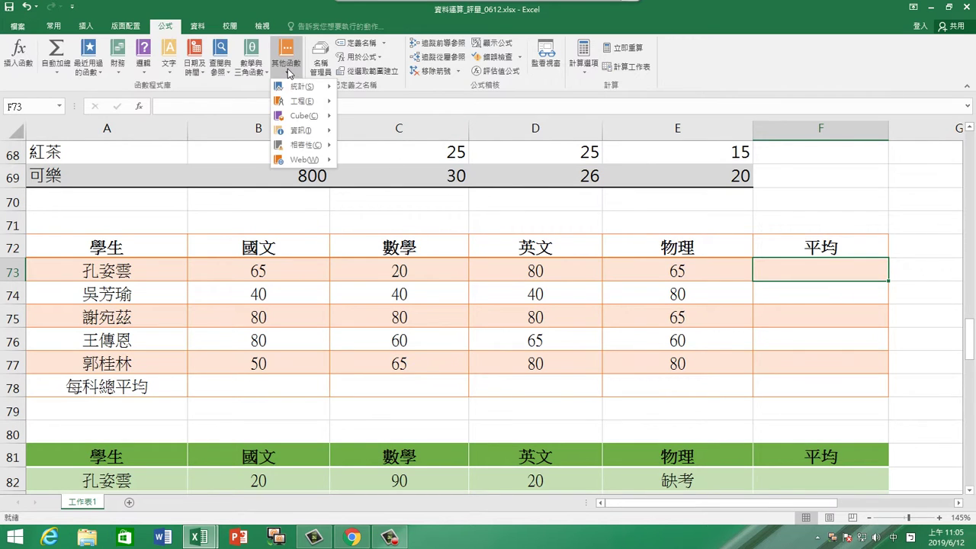
{"action": "mouse_move", "coordinate": [305, 92]}
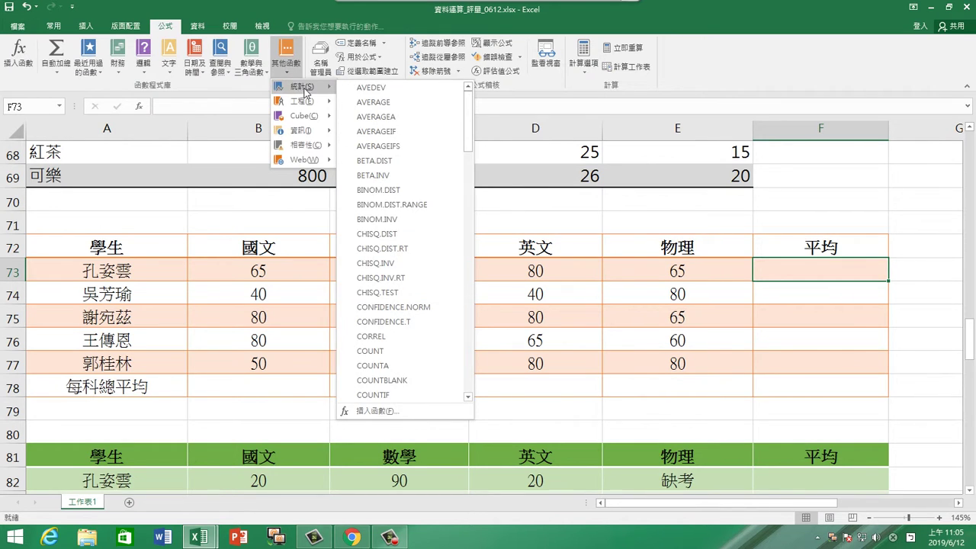
{"action": "left_click", "coordinate": [398, 102]}
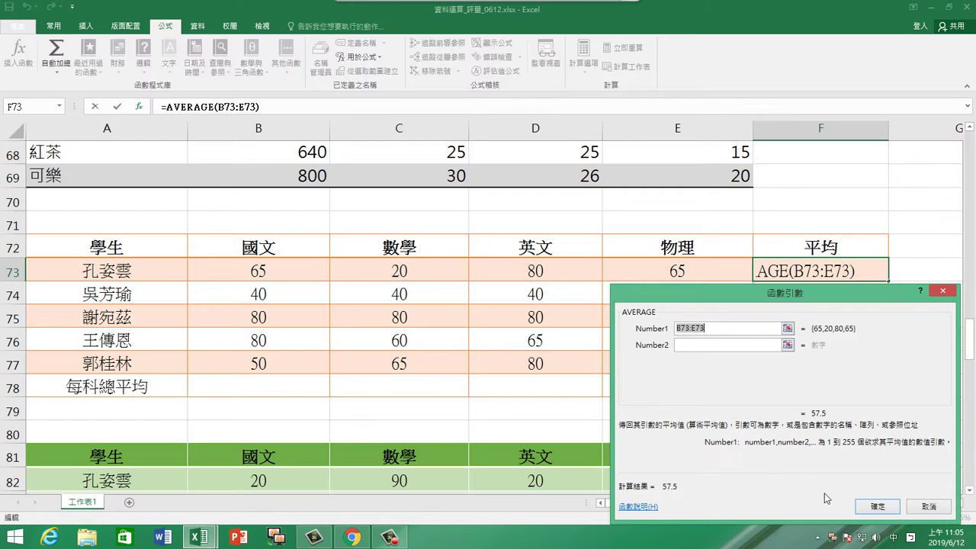
{"action": "left_click", "coordinate": [862, 509]}
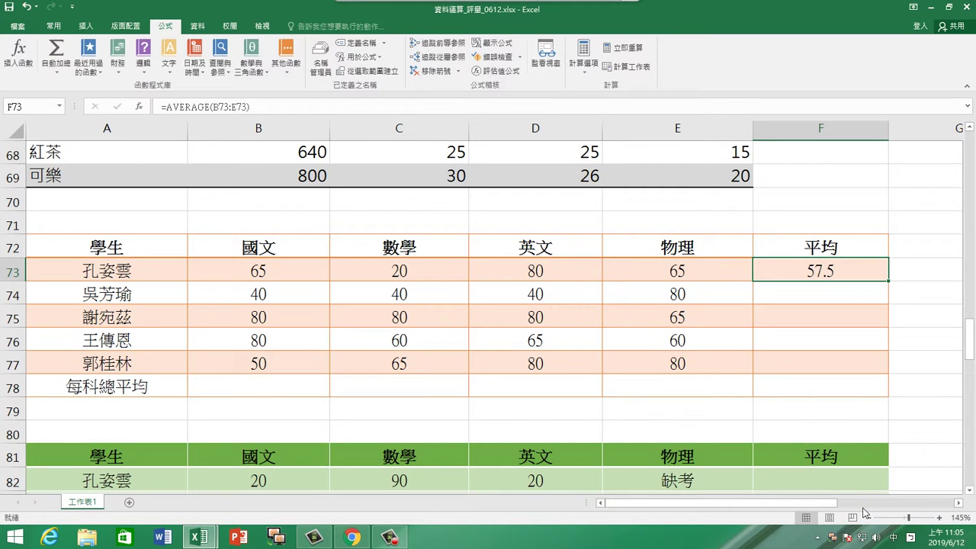
Copy the AVERAGE formula from F73 and paste only the formula into F74:F77
{"action": "right_click", "coordinate": [861, 269]}
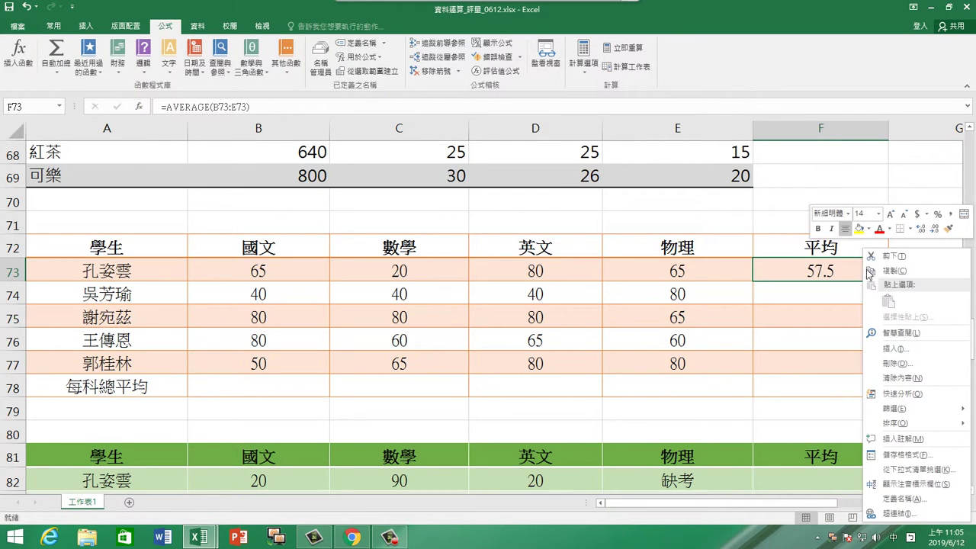
{"action": "left_click", "coordinate": [882, 275]}
{"action": "left_click_drag", "start_coordinate": [867, 289], "coordinate": [859, 369]}
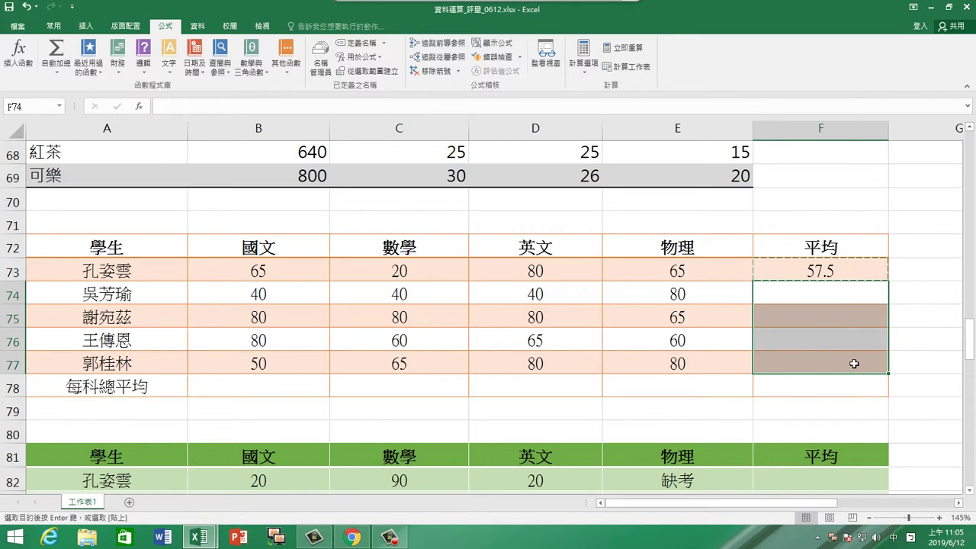
{"action": "right_click", "coordinate": [854, 365]}
{"action": "left_click", "coordinate": [789, 144]}
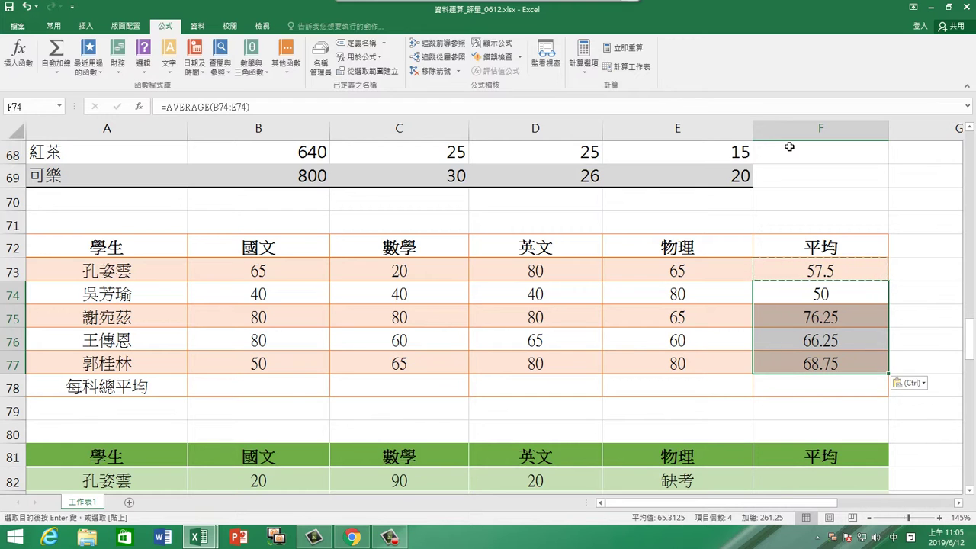
{"action": "key", "text": "Escape"}
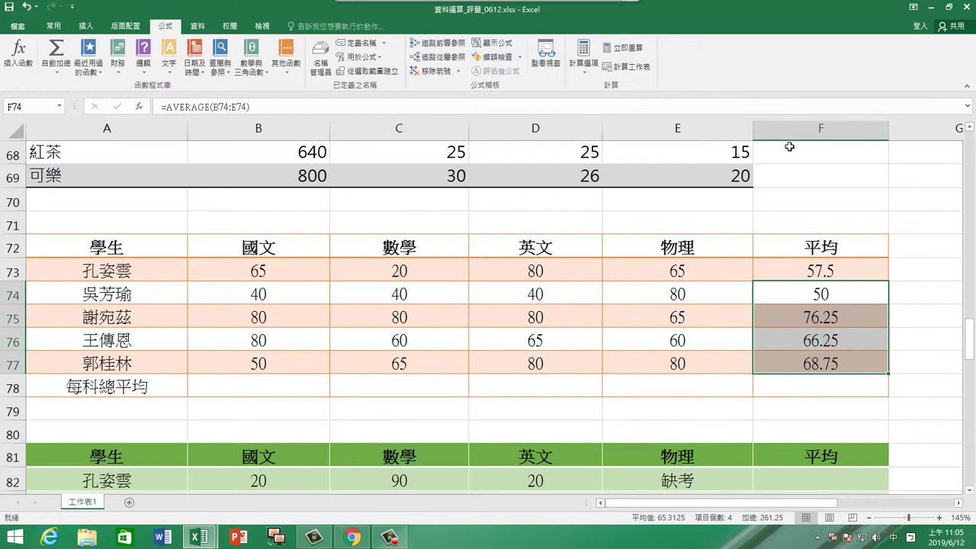
{"action": "left_click", "coordinate": [814, 273]}
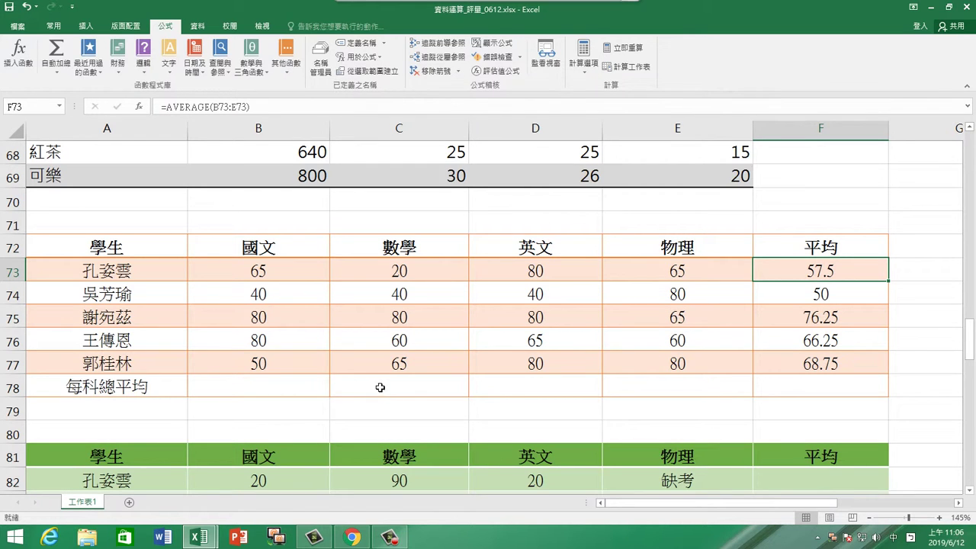
Enter an AVERAGEA formula over B82:E82 in the 平均 cell F82 so that 缺考 entries count as zero
{"action": "scroll", "coordinate": [379, 388], "scroll_direction": "down", "scroll_amount": 3}
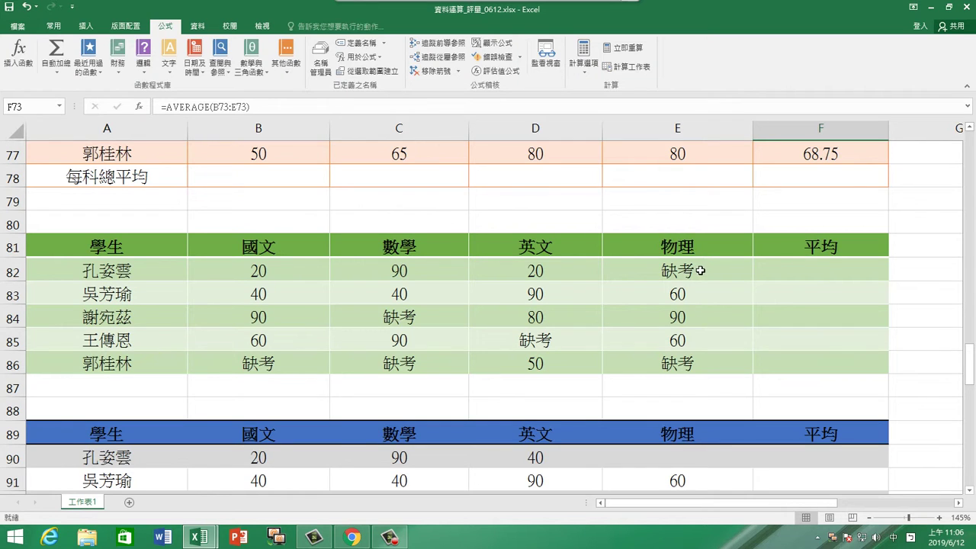
{"action": "left_click", "coordinate": [792, 269]}
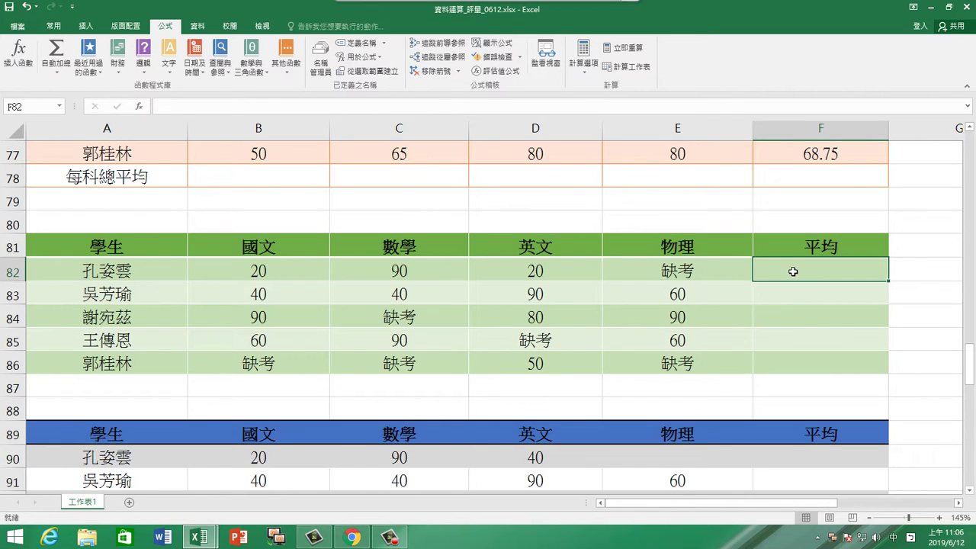
{"action": "left_click", "coordinate": [297, 61]}
{"action": "mouse_move", "coordinate": [318, 90]}
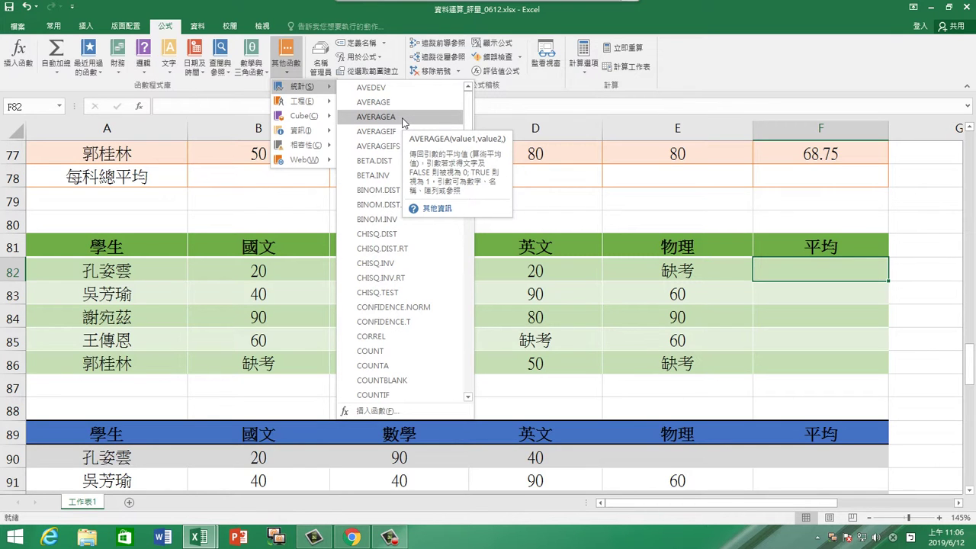
{"action": "left_click", "coordinate": [401, 118]}
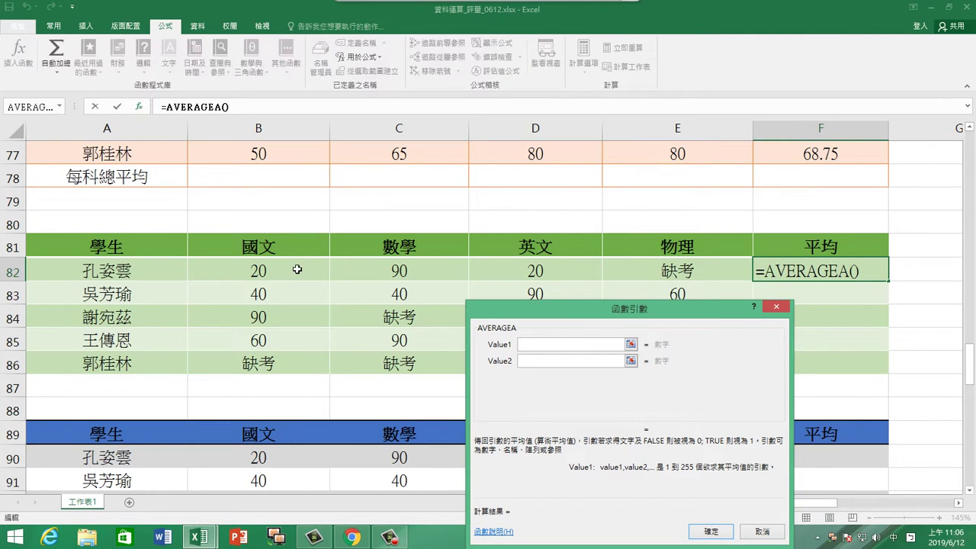
{"action": "left_click_drag", "start_coordinate": [298, 269], "coordinate": [681, 270]}
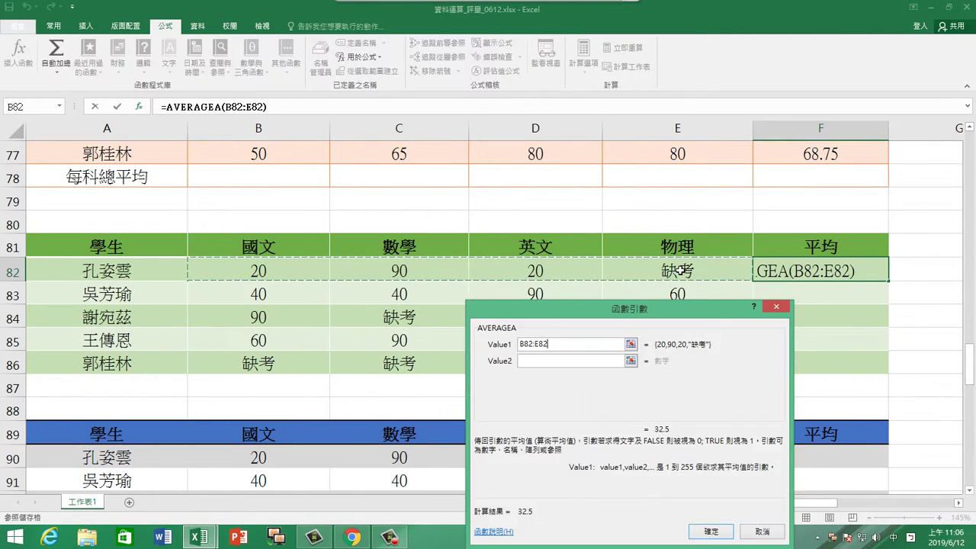
{"action": "left_click_drag", "start_coordinate": [666, 308], "coordinate": [544, 215]}
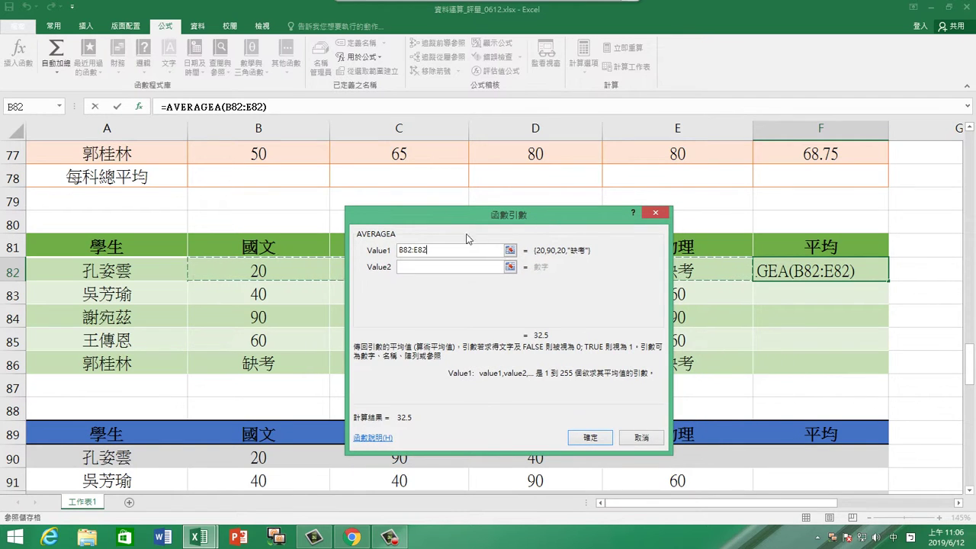
{"action": "left_click", "coordinate": [600, 436]}
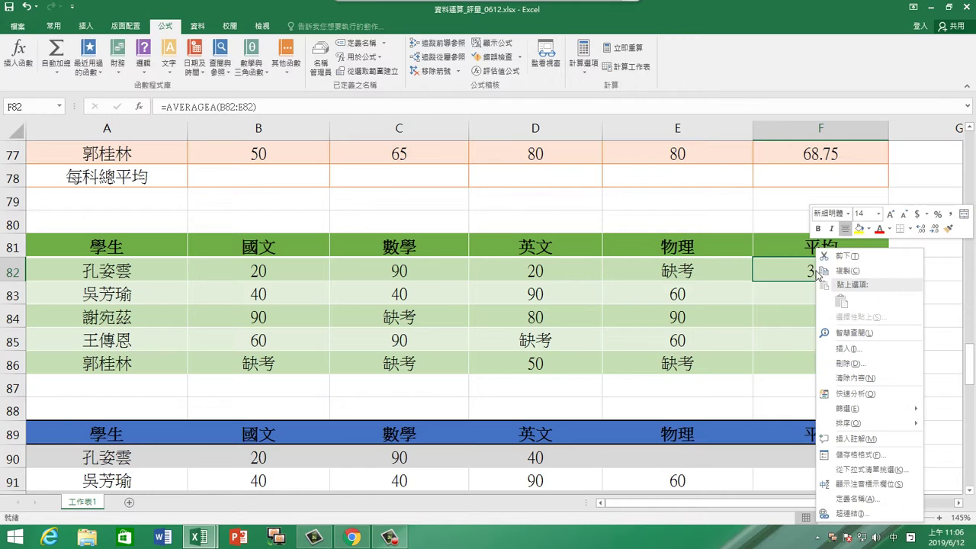
Copy the AVERAGEA formula from F82 and paste only the formula into F83:F86
{"action": "right_click", "coordinate": [815, 271]}
{"action": "left_click", "coordinate": [845, 272]}
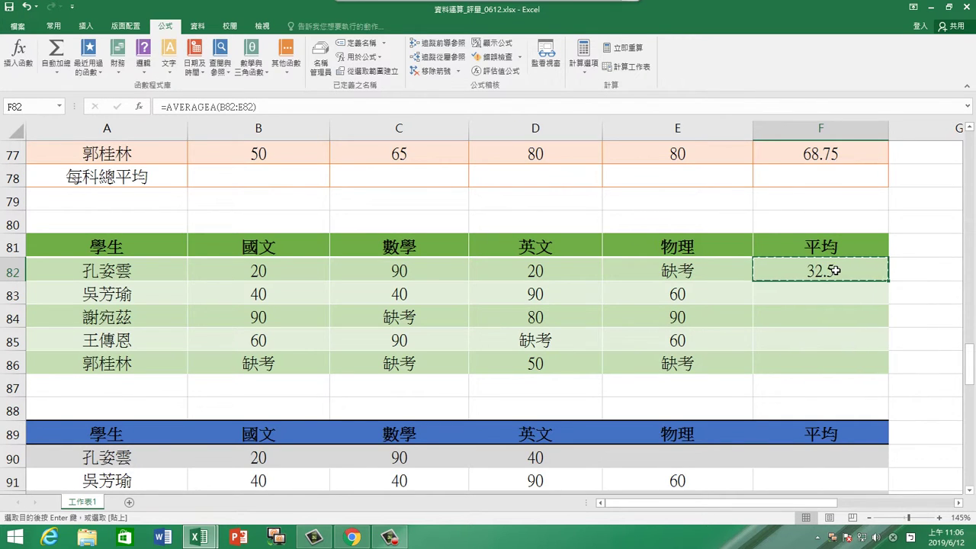
{"action": "left_click_drag", "start_coordinate": [833, 292], "coordinate": [829, 364]}
{"action": "right_click", "coordinate": [829, 364]}
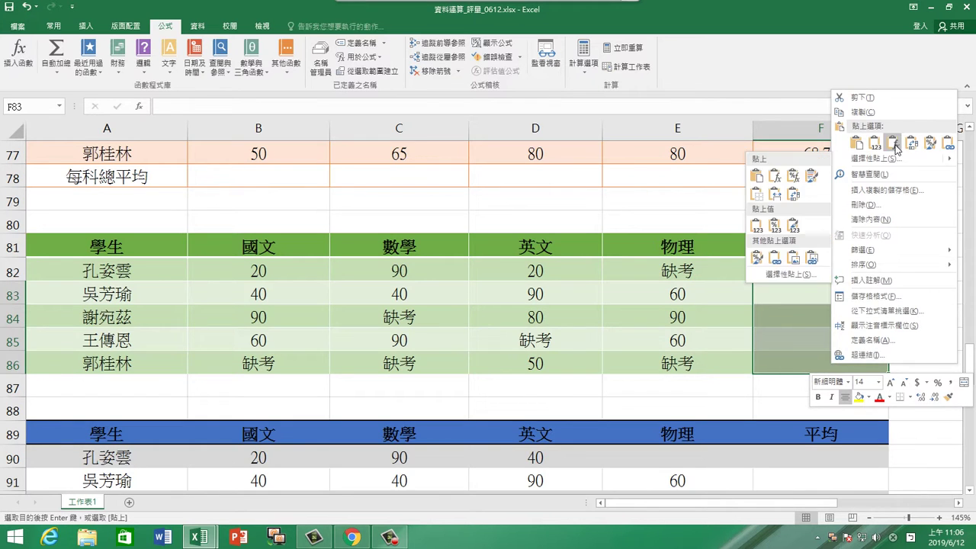
{"action": "left_click", "coordinate": [892, 149]}
{"action": "left_click", "coordinate": [858, 294]}
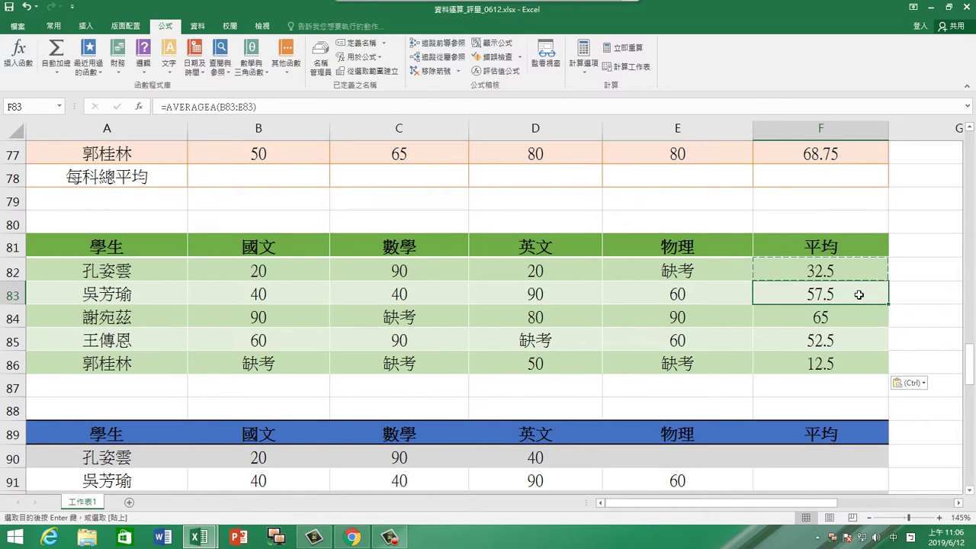
{"action": "key", "text": "Escape"}
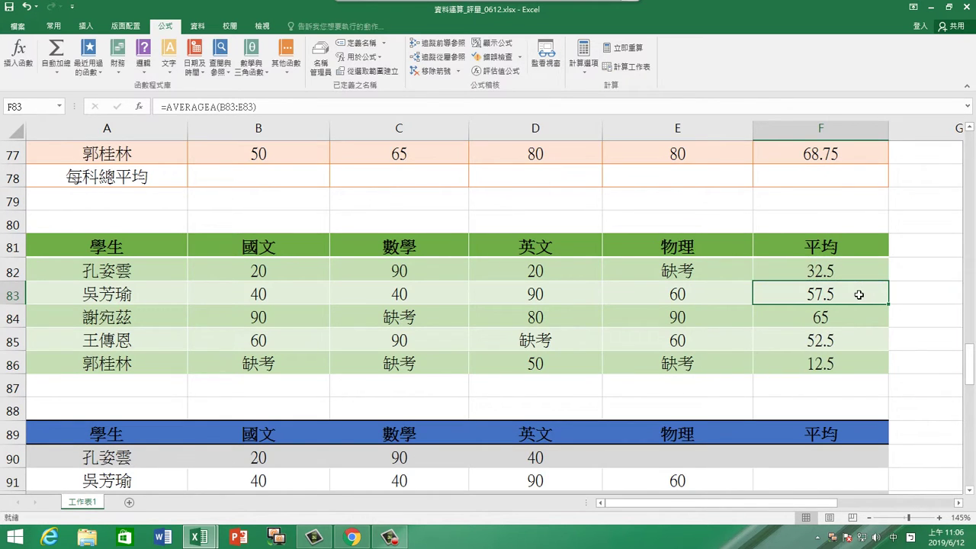
Enter a SUM formula over the scores B90:E90 in the 平均 cell F90 of the table with blank scores
{"action": "scroll", "coordinate": [859, 294], "scroll_direction": "down", "scroll_amount": 2}
{"action": "left_click", "coordinate": [843, 318]}
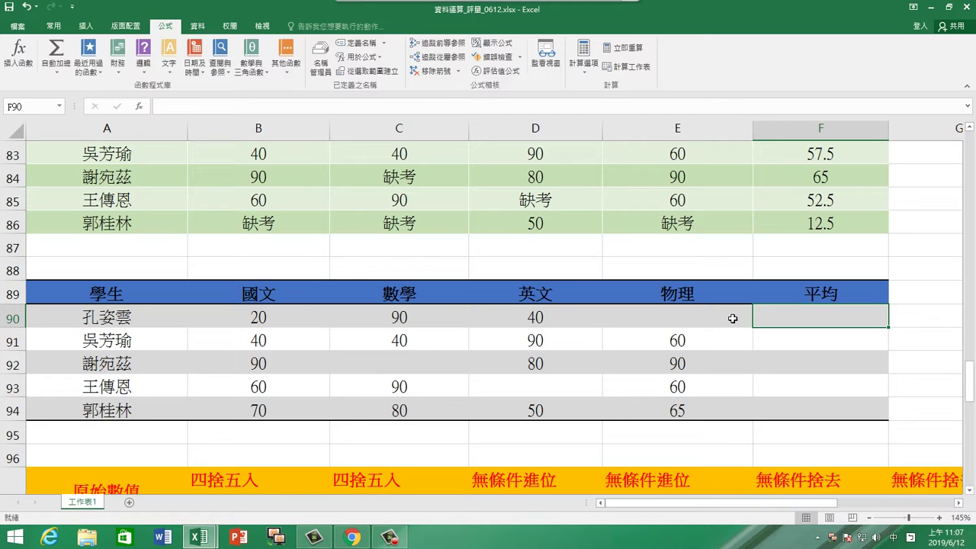
{"action": "left_click", "coordinate": [690, 318]}
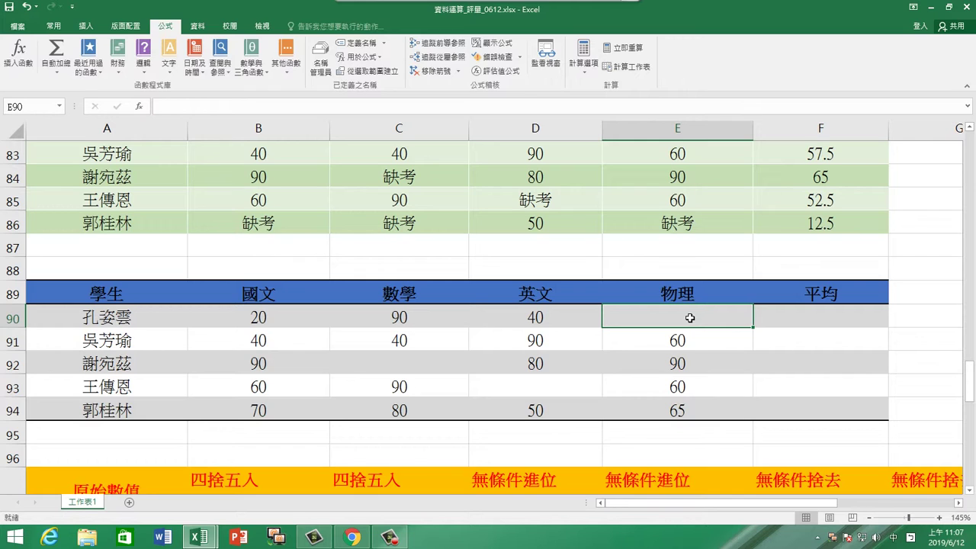
{"action": "left_click", "coordinate": [806, 319]}
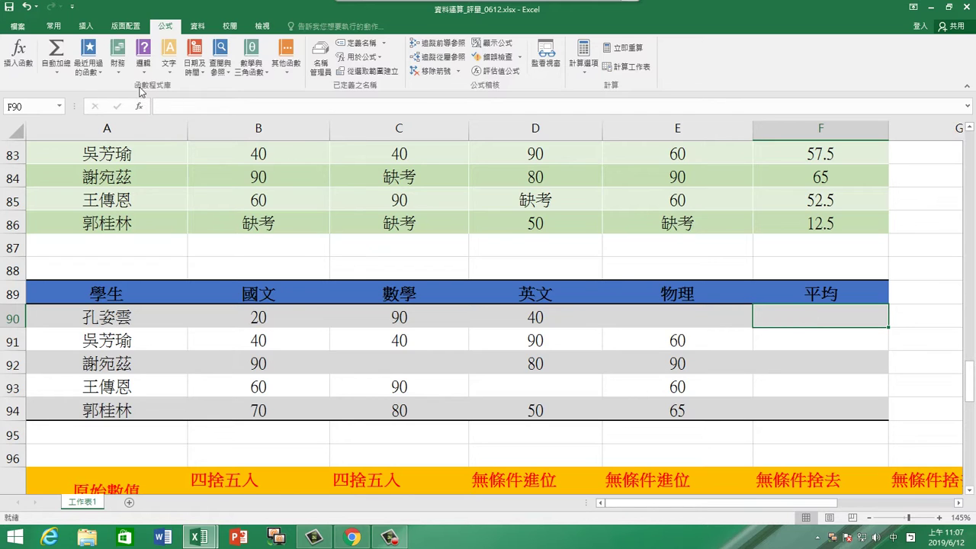
{"action": "left_click", "coordinate": [103, 72]}
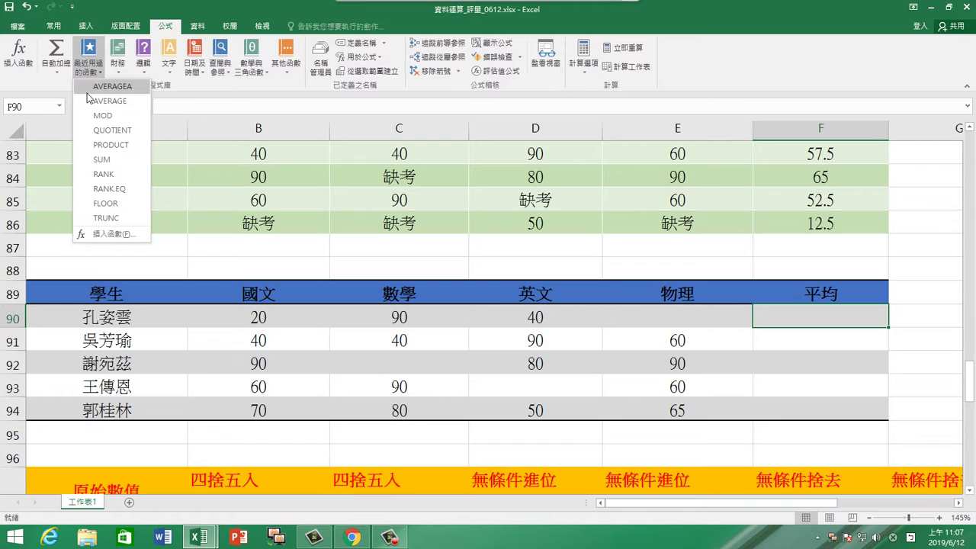
{"action": "left_click", "coordinate": [104, 159]}
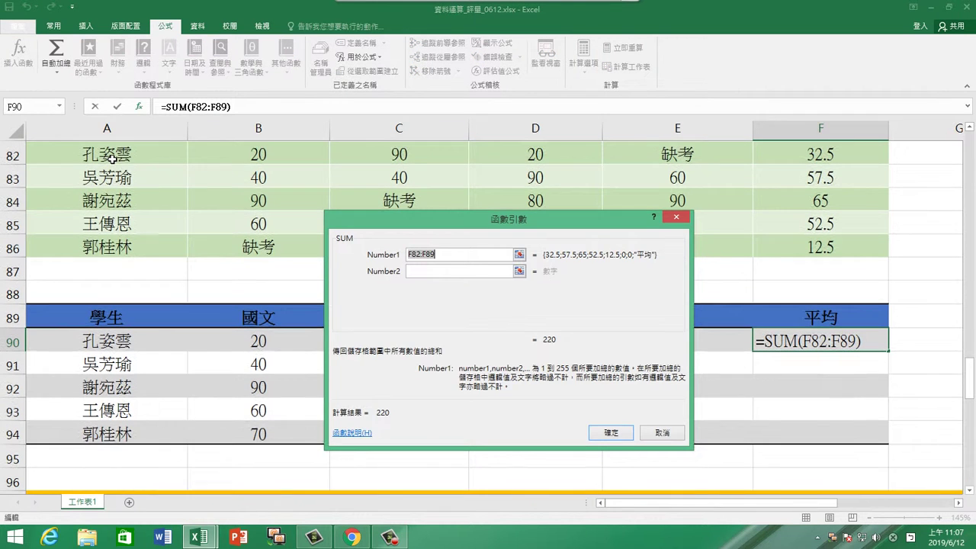
{"action": "left_click_drag", "start_coordinate": [513, 382], "coordinate": [515, 496]}
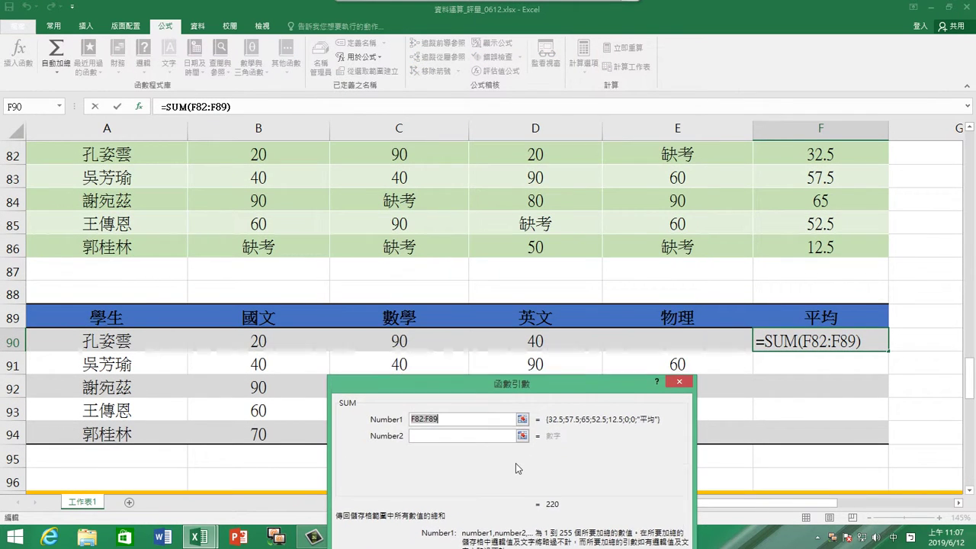
{"action": "left_click_drag", "start_coordinate": [300, 338], "coordinate": [665, 341]}
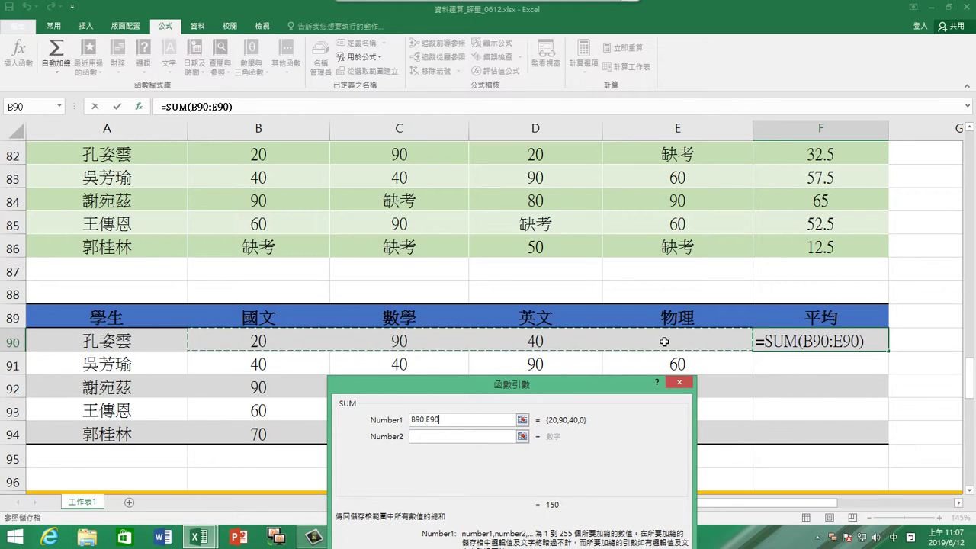
{"action": "left_click_drag", "start_coordinate": [594, 386], "coordinate": [564, 119]}
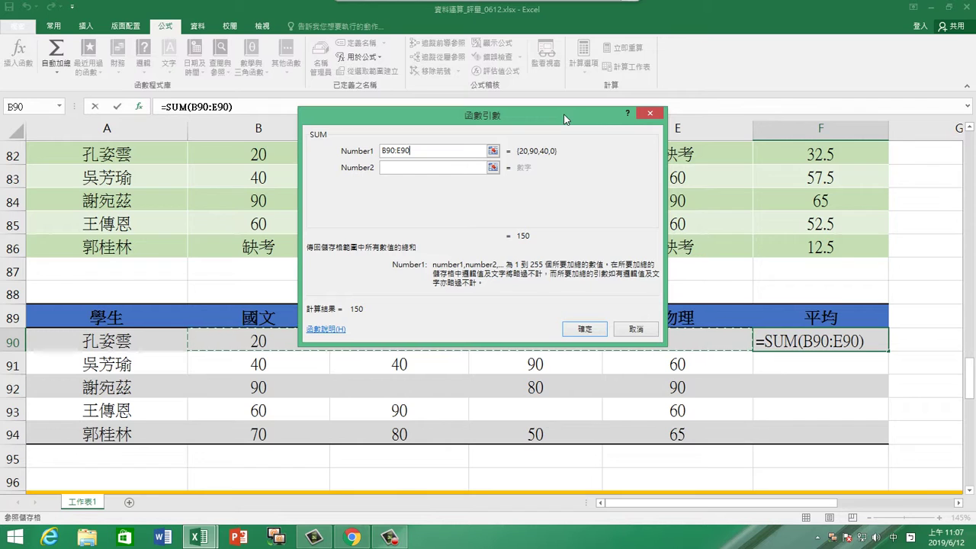
{"action": "left_click", "coordinate": [585, 329]}
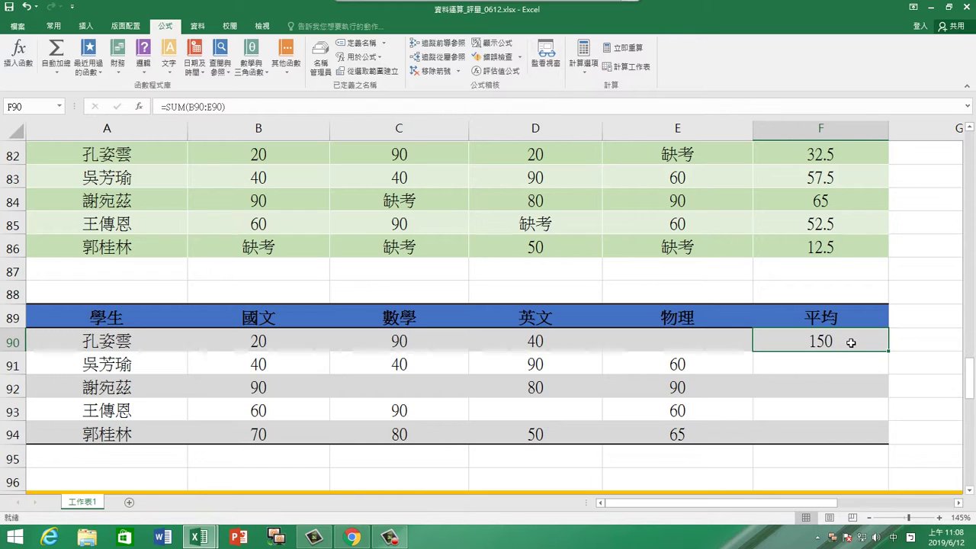
Extend the SUM formula in F90 with a division by 4 so it calculates the four-subject average
{"action": "left_click", "coordinate": [292, 106]}
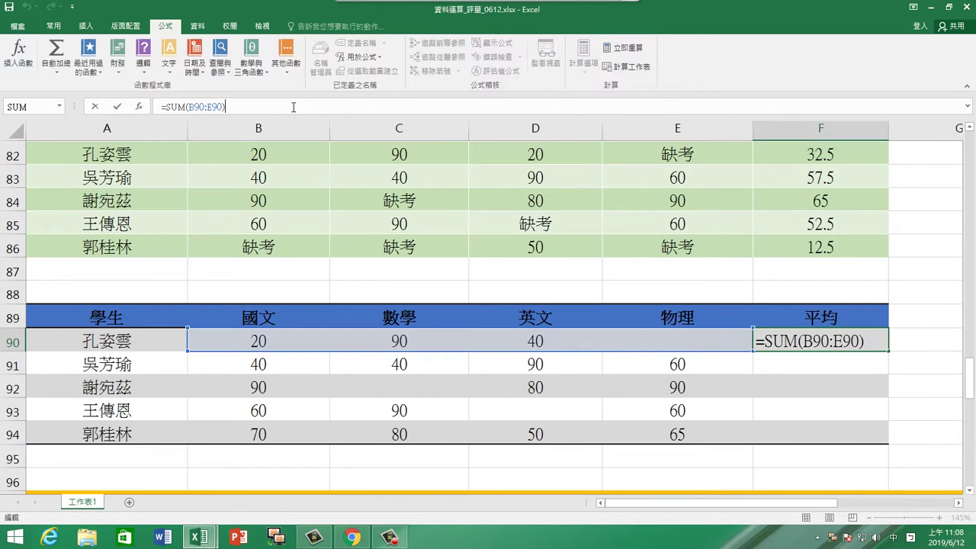
{"action": "type", "text": "/4"}
{"action": "key", "text": "Return"}
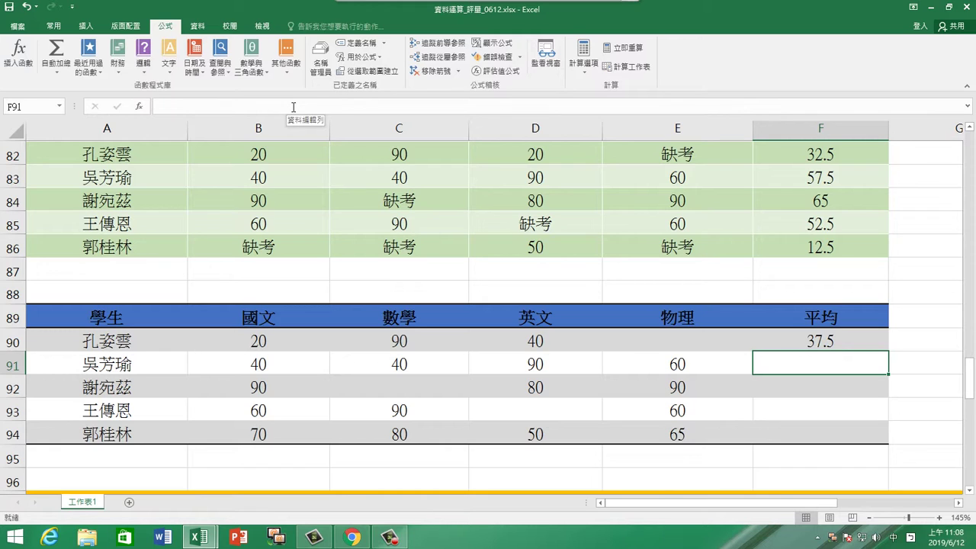
Copy the SUM-based average formula from F90 and paste only the formula into F91:F94
{"action": "left_click", "coordinate": [842, 344]}
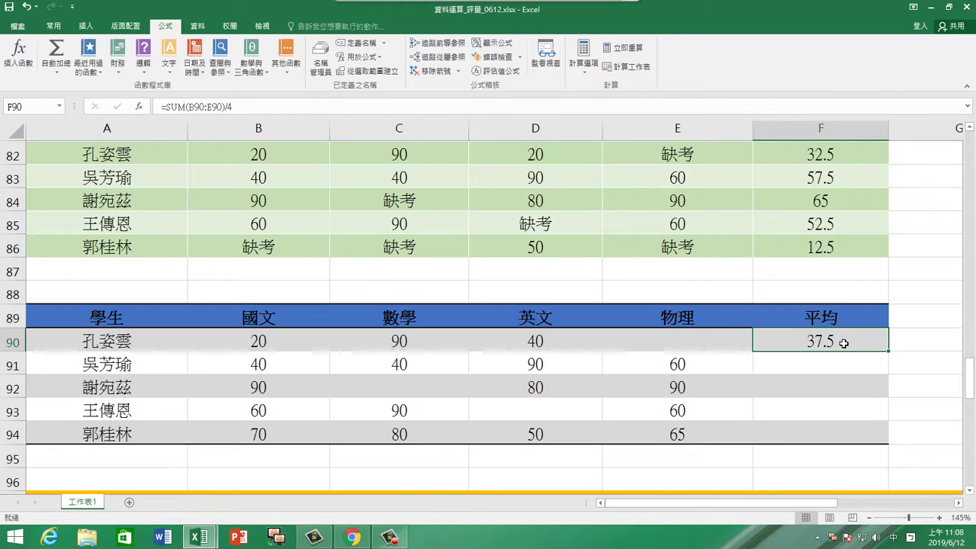
{"action": "right_click", "coordinate": [843, 344]}
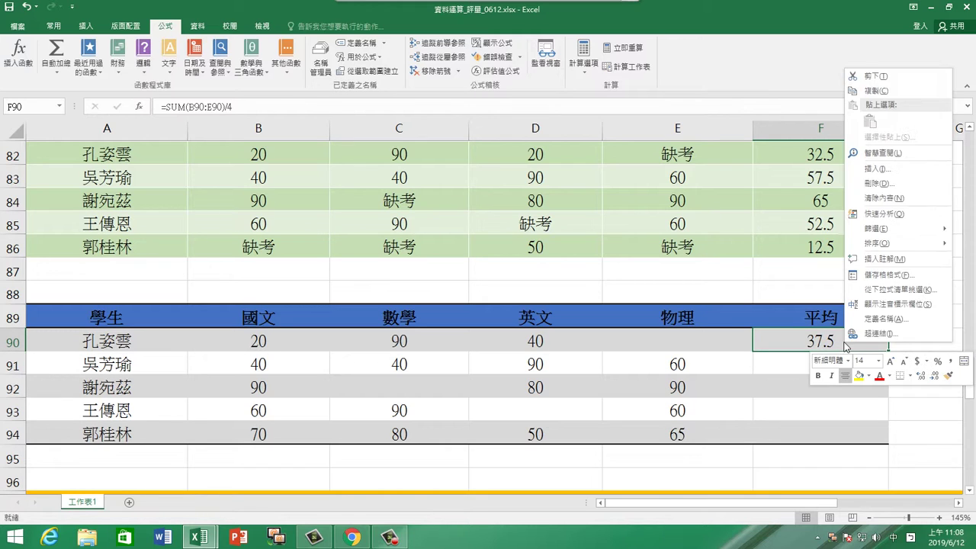
{"action": "left_click", "coordinate": [885, 91]}
{"action": "left_click", "coordinate": [843, 368]}
{"action": "left_click_drag", "start_coordinate": [842, 381], "coordinate": [841, 431]}
{"action": "right_click", "coordinate": [841, 431]}
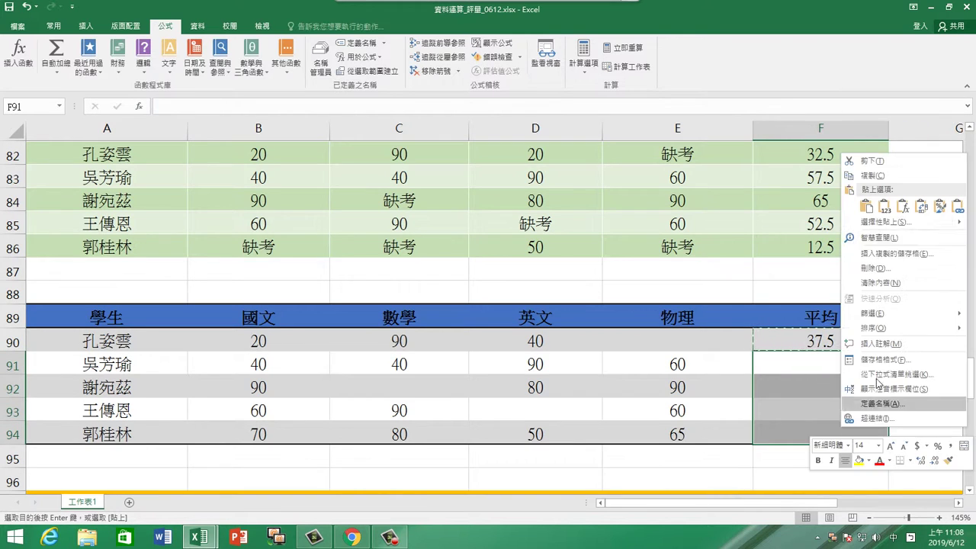
{"action": "left_click", "coordinate": [903, 205]}
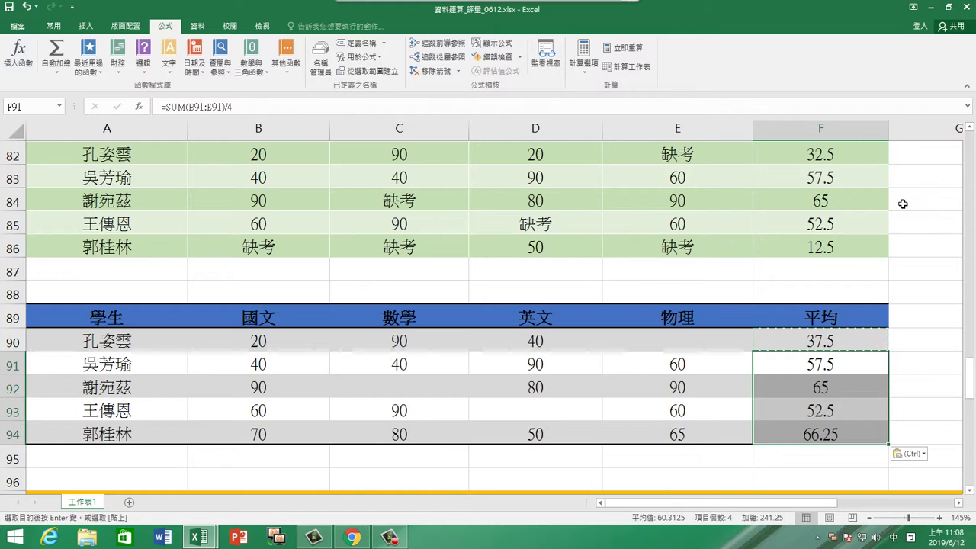
{"action": "key", "text": "Escape"}
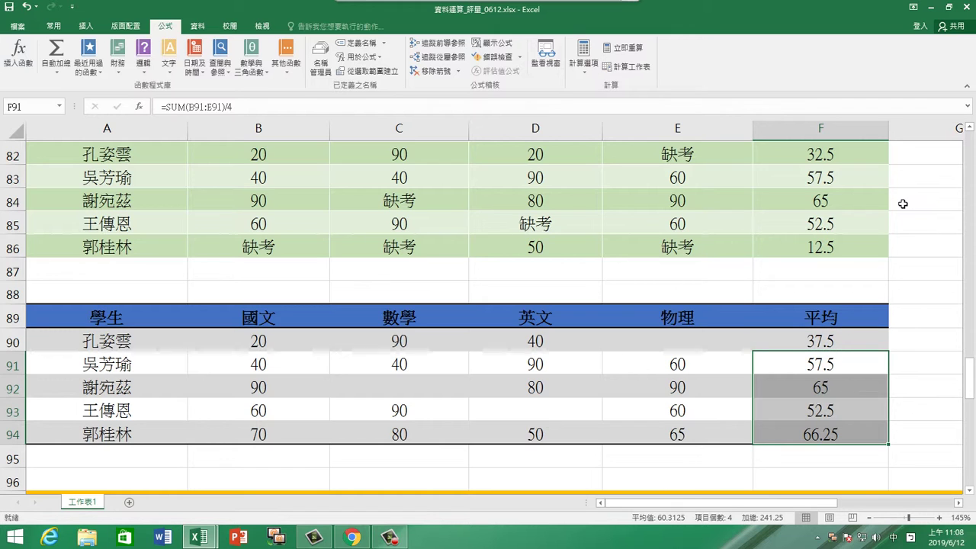
{"action": "left_click", "coordinate": [902, 362]}
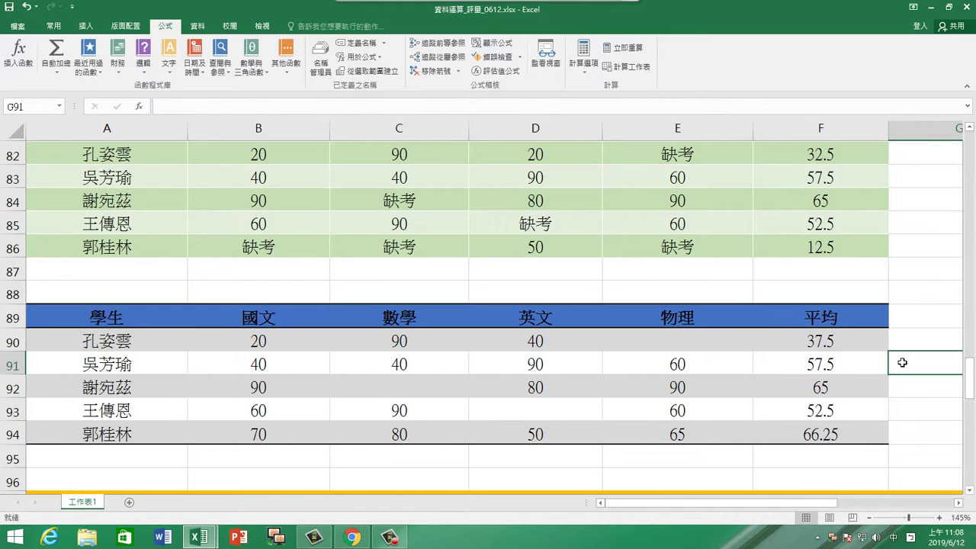
{"action": "scroll", "coordinate": [902, 362], "scroll_direction": "up", "scroll_amount": 2}
{"action": "scroll", "coordinate": [902, 363], "scroll_direction": "down", "scroll_amount": 5}
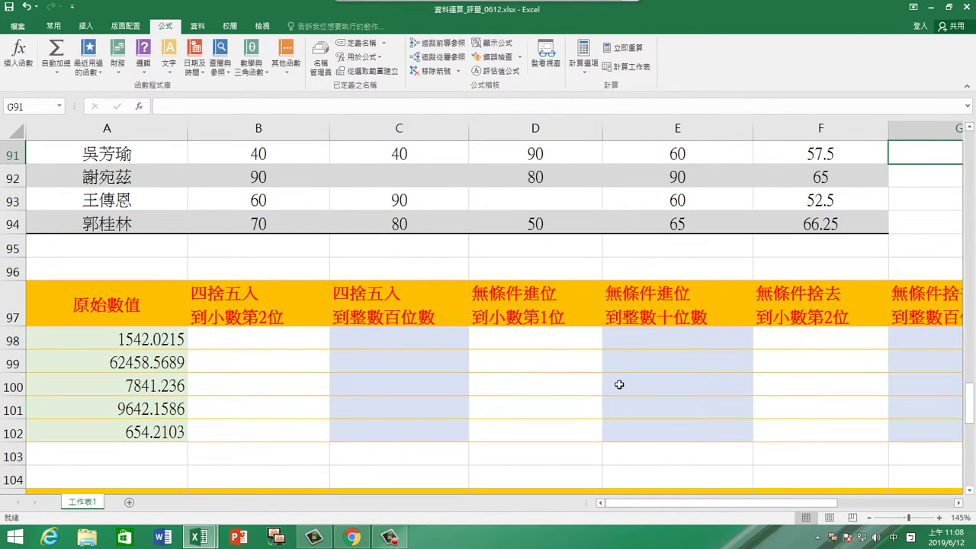
{"action": "left_click", "coordinate": [599, 21]}
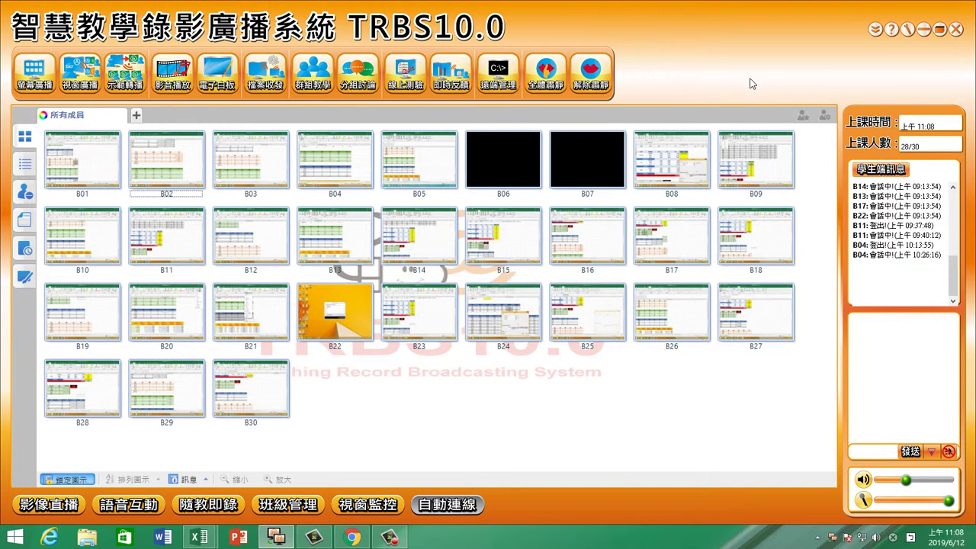
{"action": "left_click", "coordinate": [926, 30]}
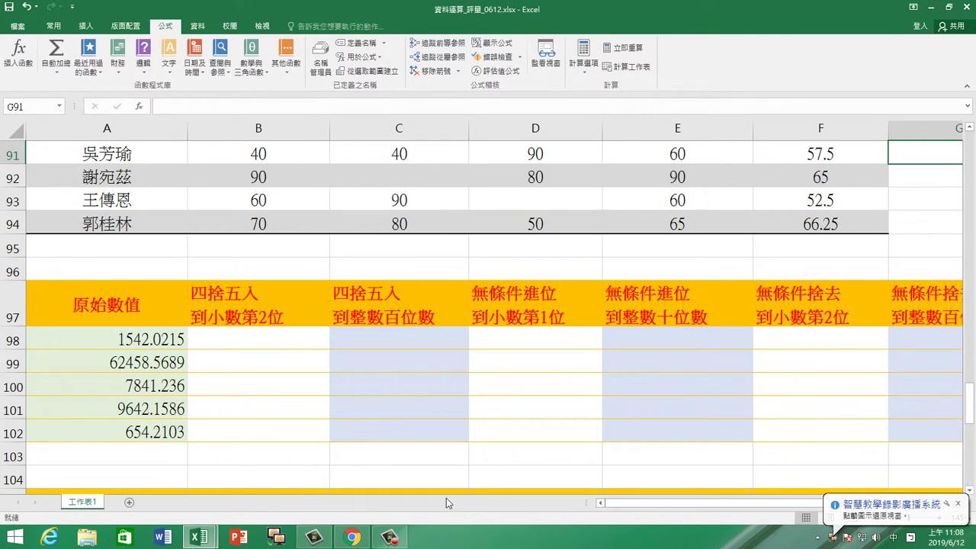